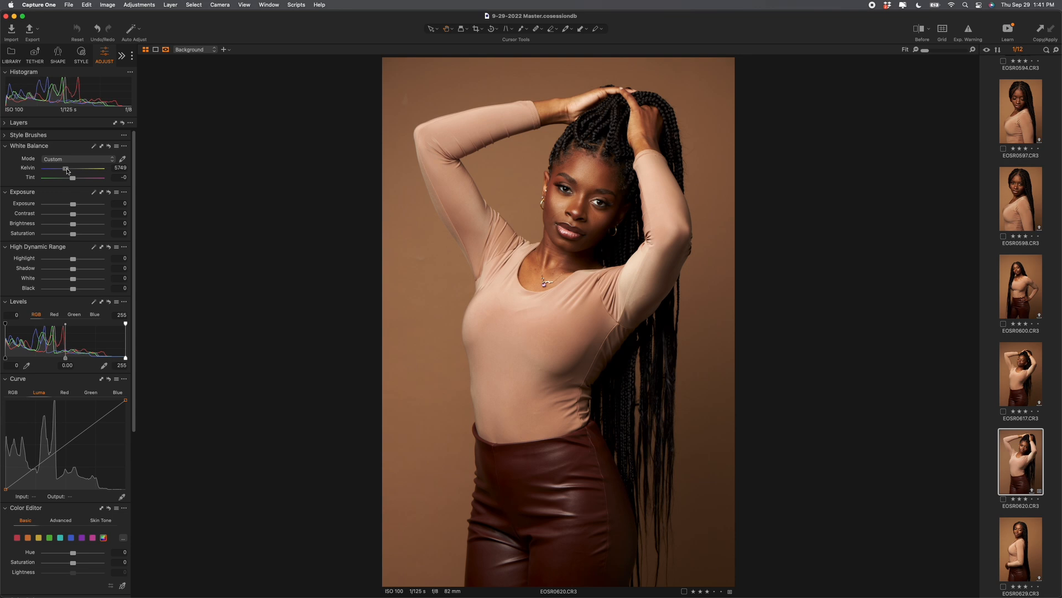
# Set the portrait's white balance to 5614 Kelvin and compare it with the unedited version
pyautogui.moveTo(67, 171); pyautogui.dragTo(66, 171)
pyautogui.press('y')
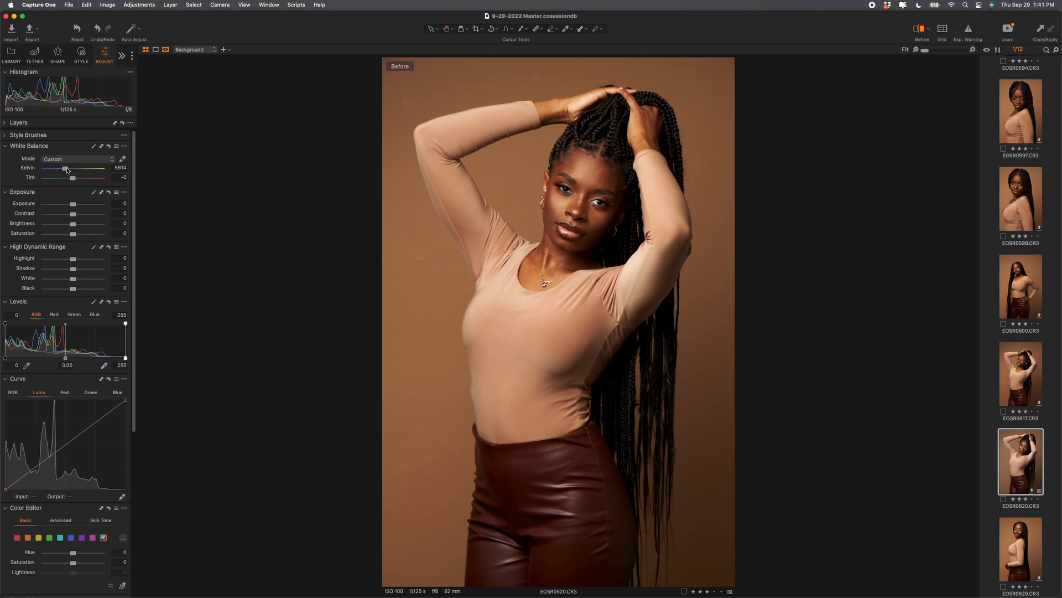
pyautogui.press('y')
pyautogui.press('y')
pyautogui.press('y')
# Change the base characteristics curve of the portrait to Linear Response
pyautogui.click(81, 53)
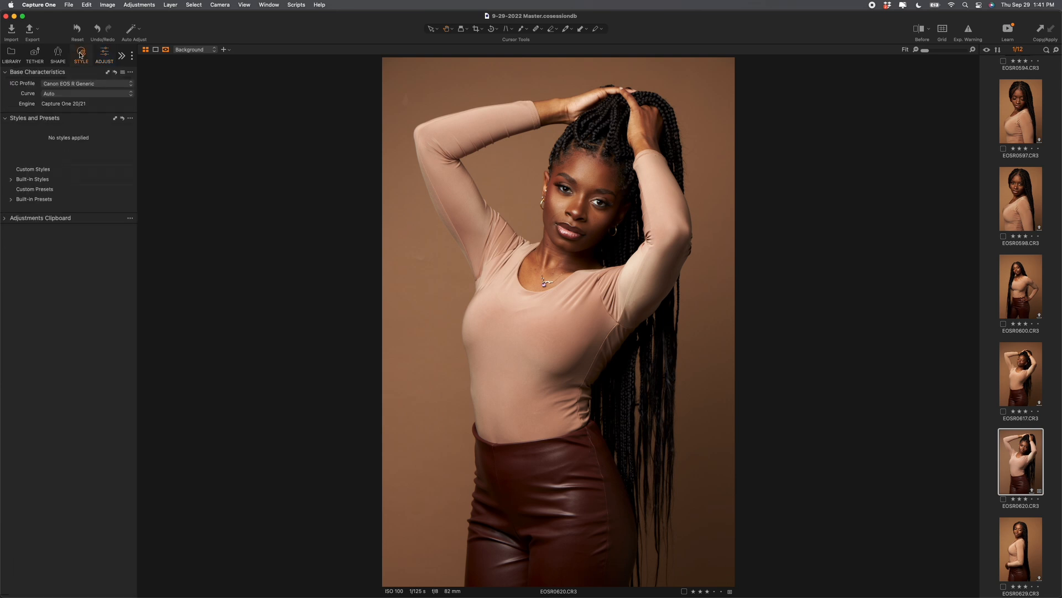
pyautogui.click(66, 94)
pyautogui.click(74, 130)
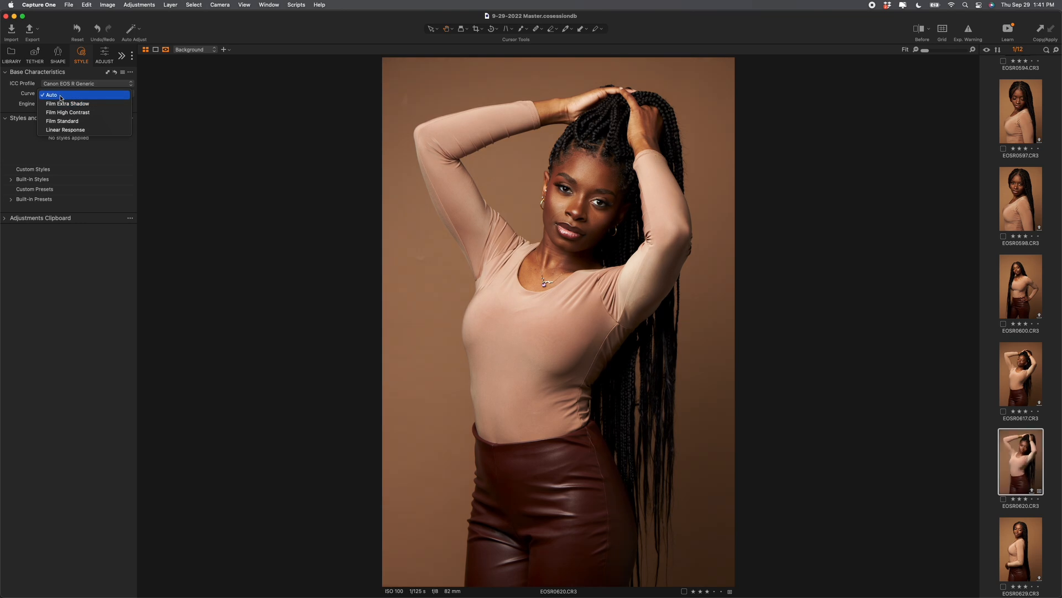
pyautogui.click(64, 131)
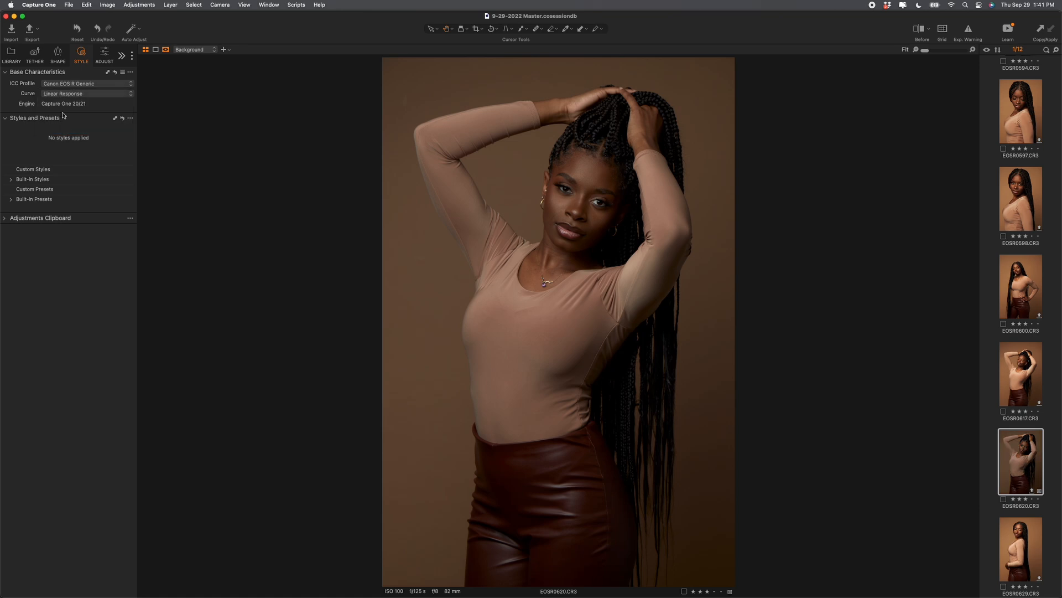
# Brighten the portrait by raising its exposure to 0.9
pyautogui.click(103, 57)
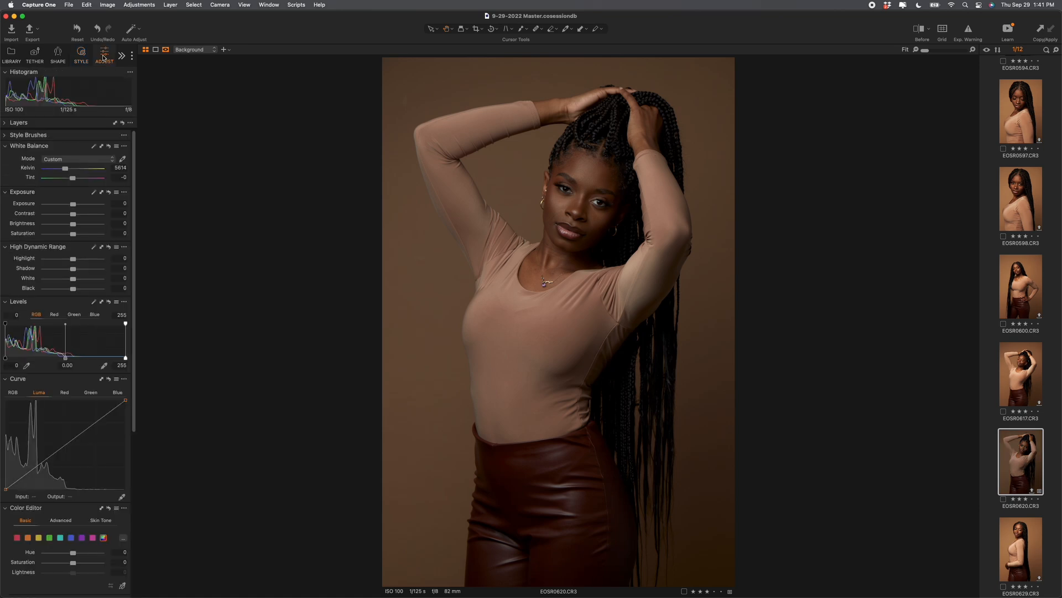
pyautogui.moveTo(72, 203); pyautogui.dragTo(79, 206)
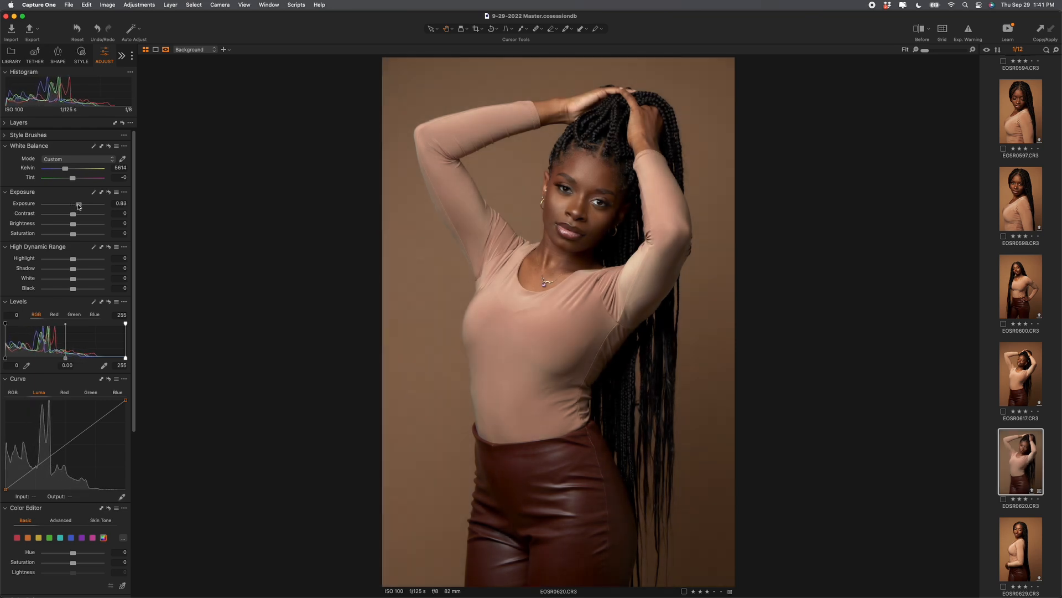
pyautogui.moveTo(78, 205); pyautogui.dragTo(78, 206)
pyautogui.moveTo(79, 206); pyautogui.dragTo(79, 206)
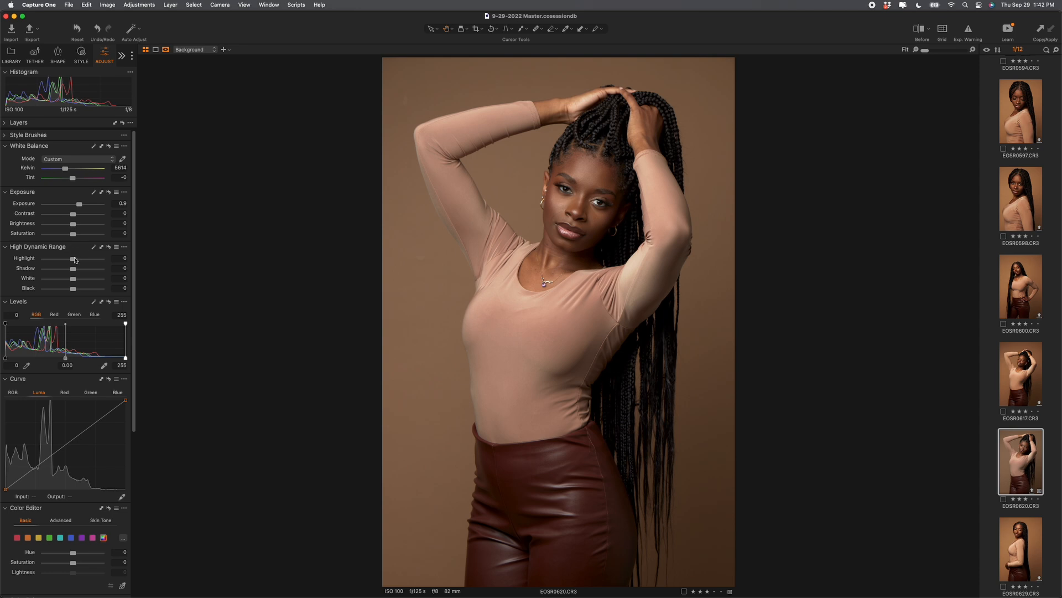
# Lower the portrait's highlights to -42 and raise its saturation to 13
pyautogui.moveTo(74, 260); pyautogui.dragTo(64, 262)
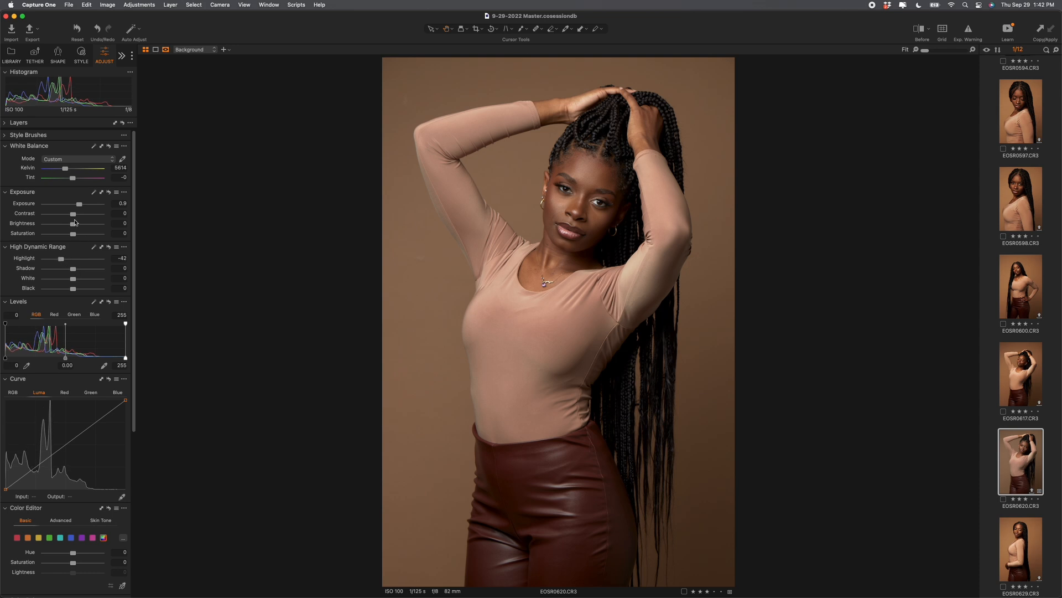
pyautogui.moveTo(74, 234); pyautogui.dragTo(77, 236)
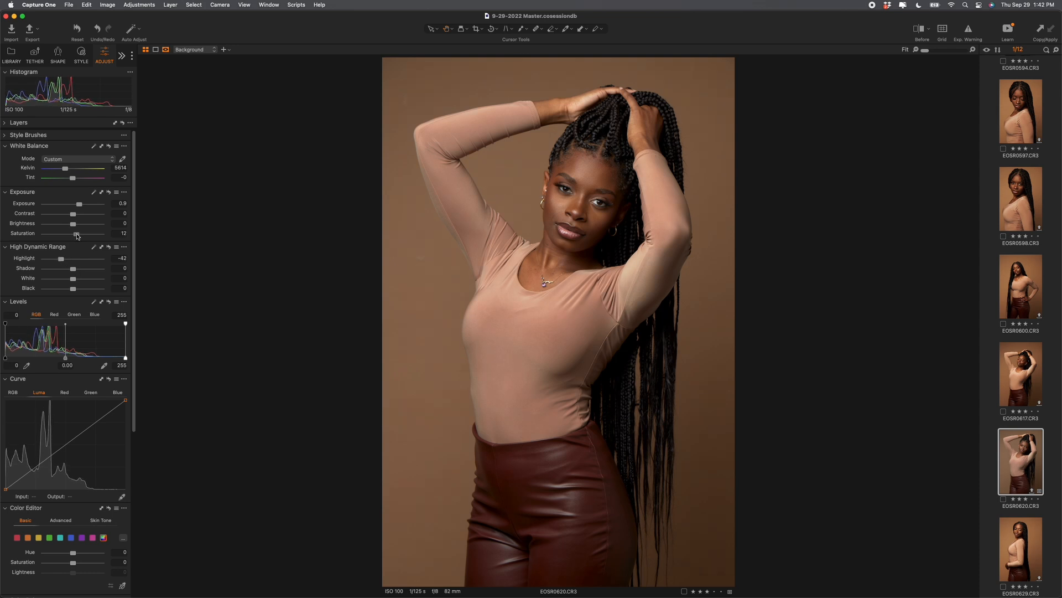
pyautogui.moveTo(76, 235); pyautogui.dragTo(78, 235)
# Set the RGB levels to a shadow input of 2 and a midtone of -0.07, comparing against the original image
pyautogui.moveTo(6, 358); pyautogui.dragTo(6, 359)
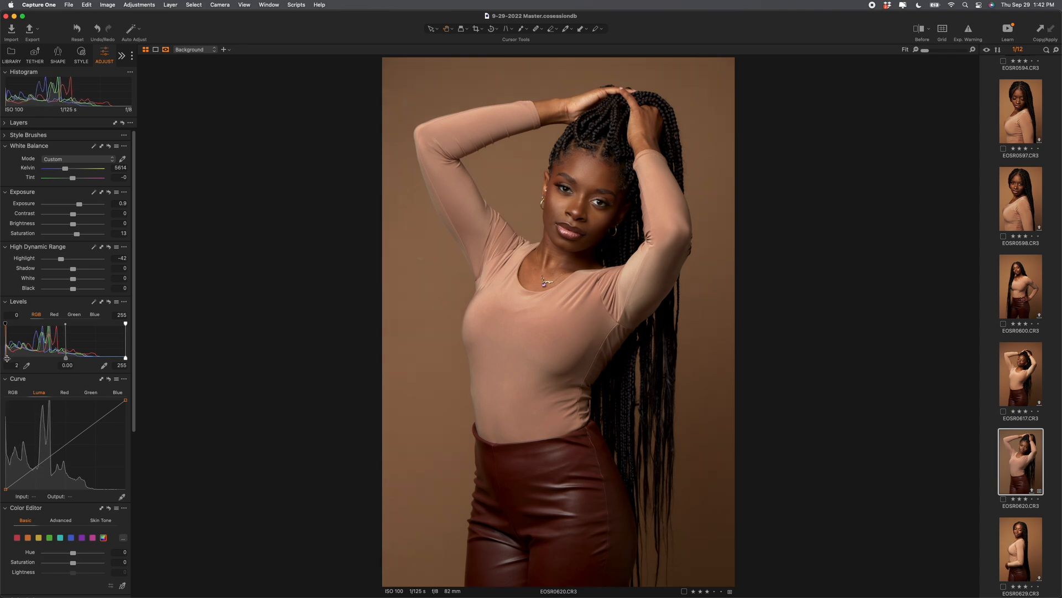
pyautogui.moveTo(65, 359); pyautogui.dragTo(70, 358)
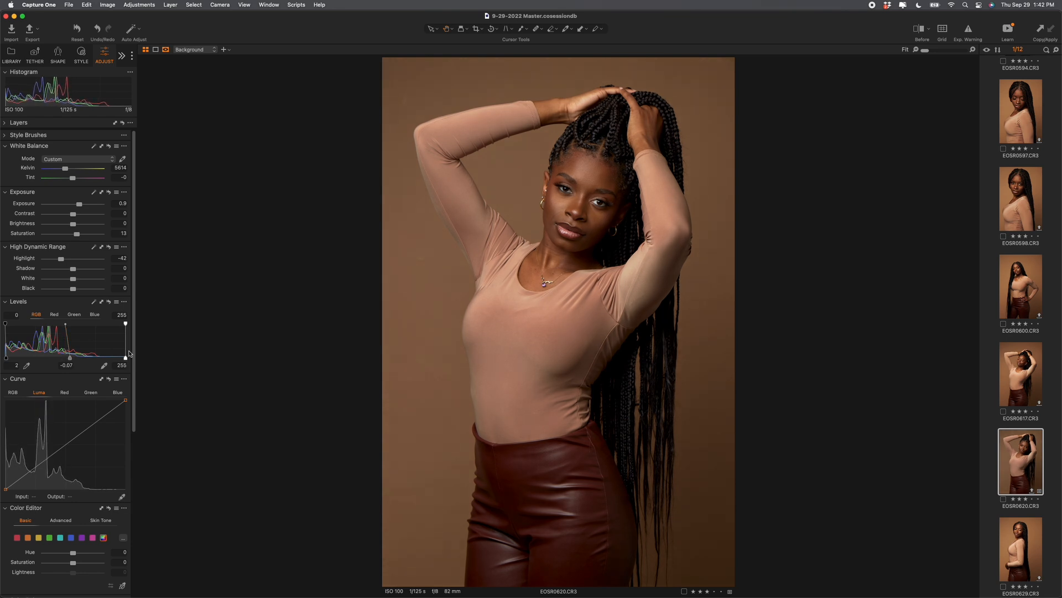
pyautogui.press('y')
pyautogui.press('y')
pyautogui.press('y')
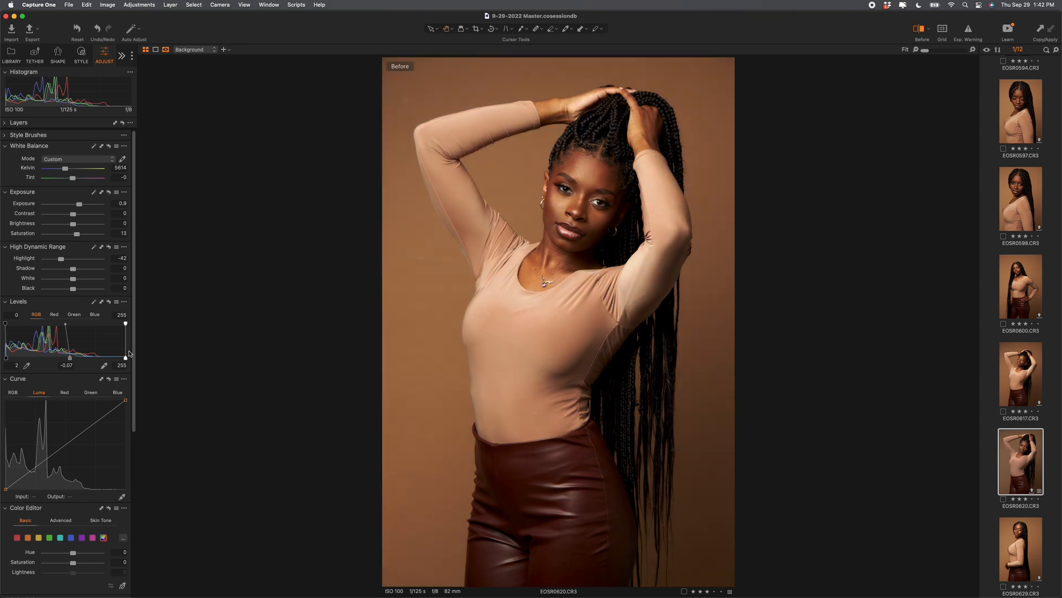
pyautogui.press('y')
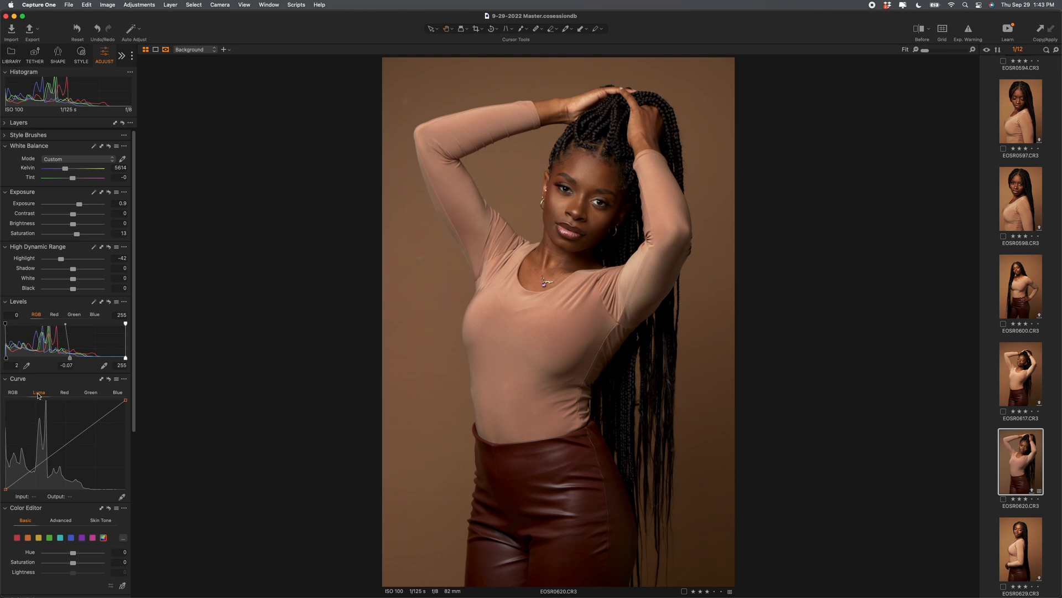
# Shape the Luma curve with one point in the midtones and one in the highlights, both kept close to the diagonal
pyautogui.click(13, 392)
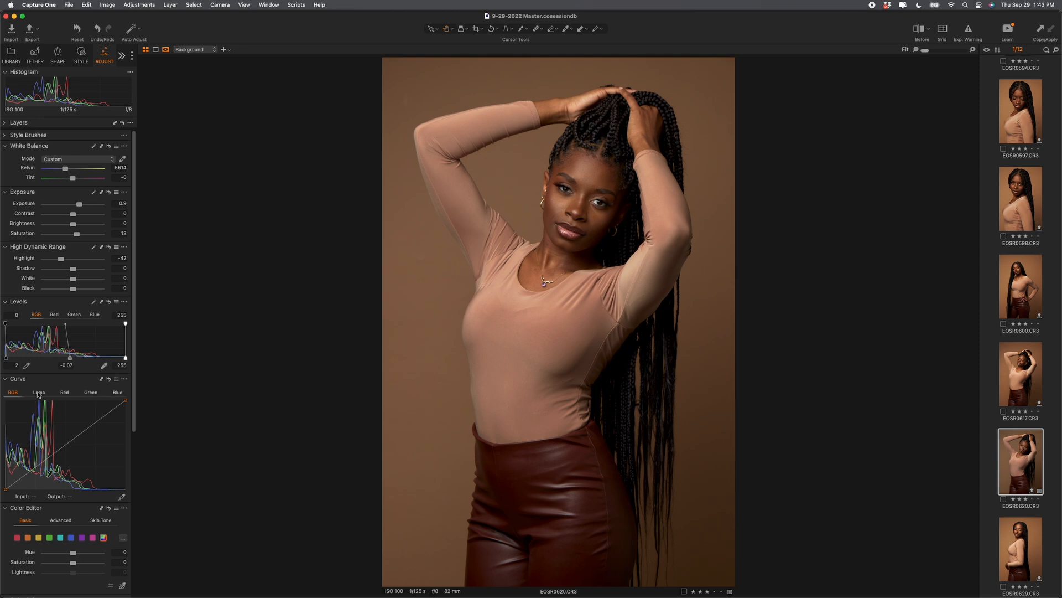
pyautogui.click(38, 392)
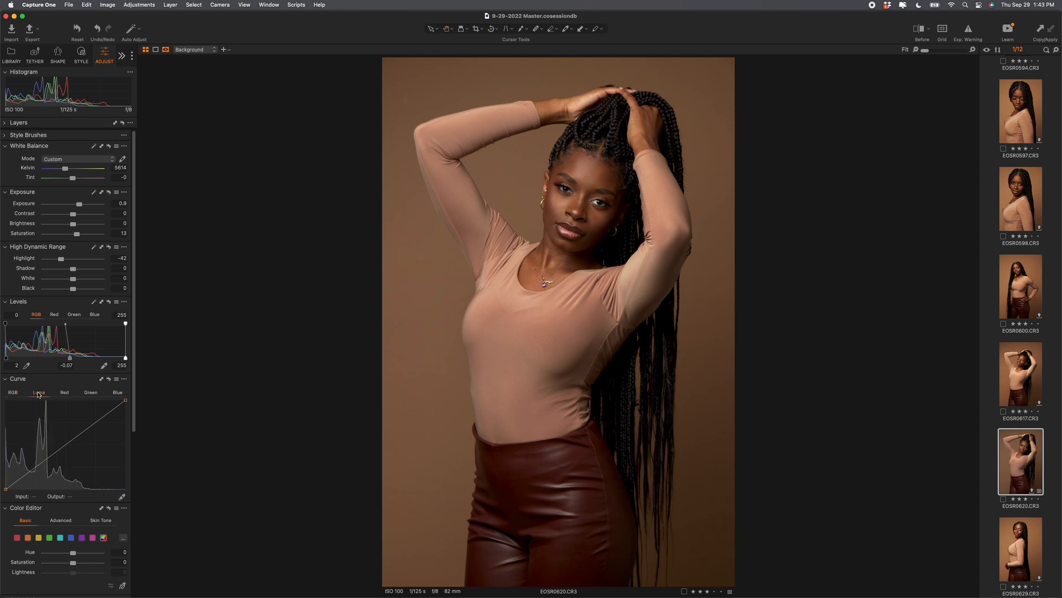
pyautogui.moveTo(53, 454); pyautogui.dragTo(52, 454)
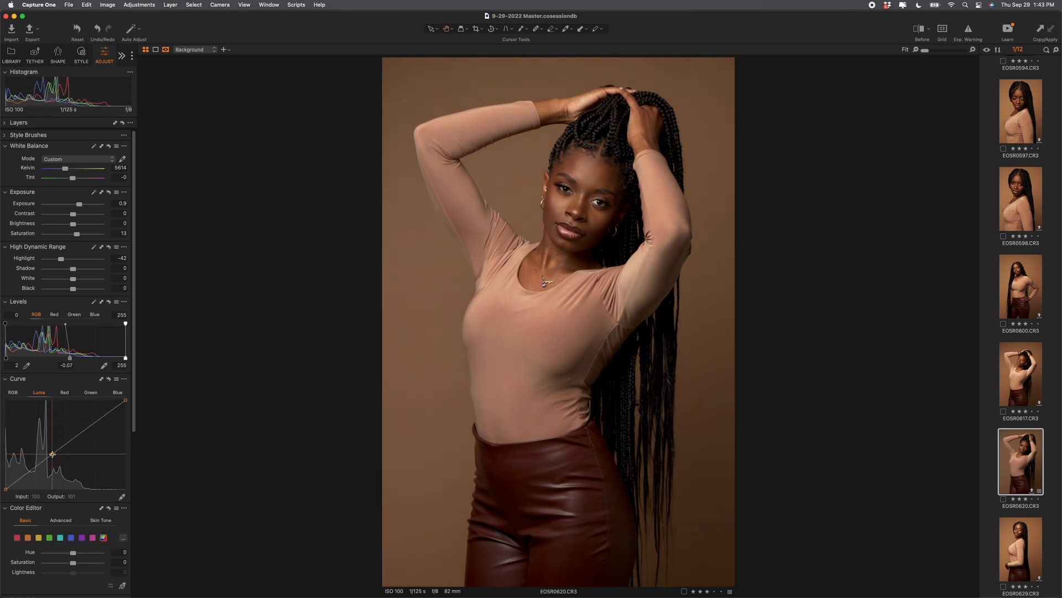
pyautogui.click(30, 470)
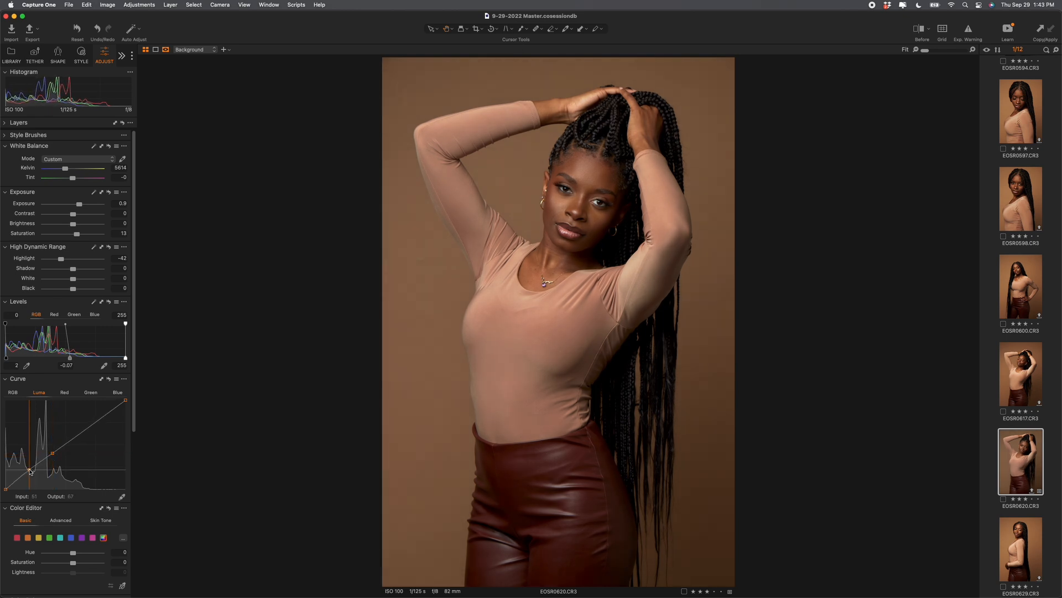
pyautogui.moveTo(30, 470); pyautogui.dragTo(30, 470)
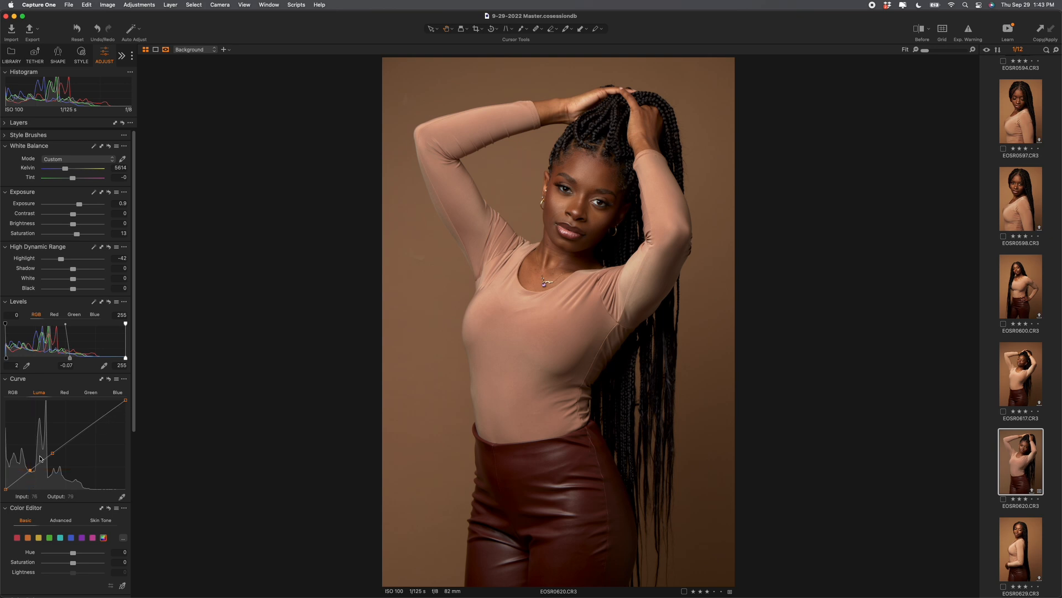
pyautogui.click(97, 422)
pyautogui.moveTo(52, 453); pyautogui.dragTo(61, 445)
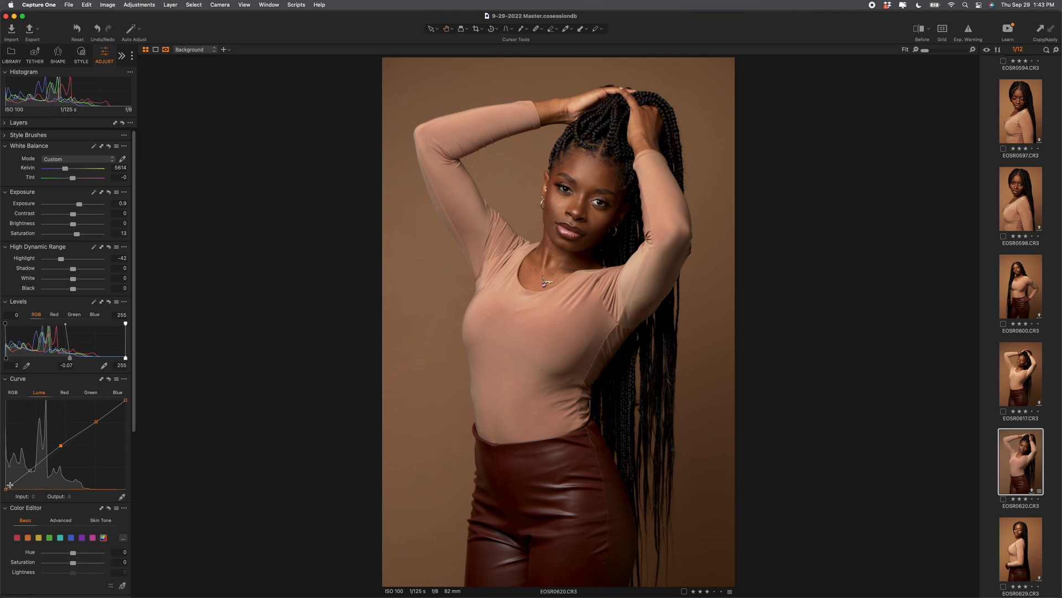
# Slightly lift the darkest tones of the Luma curve with a low point near input 11 and add a second point in the shadows
pyautogui.moveTo(6, 489); pyautogui.dragTo(12, 485)
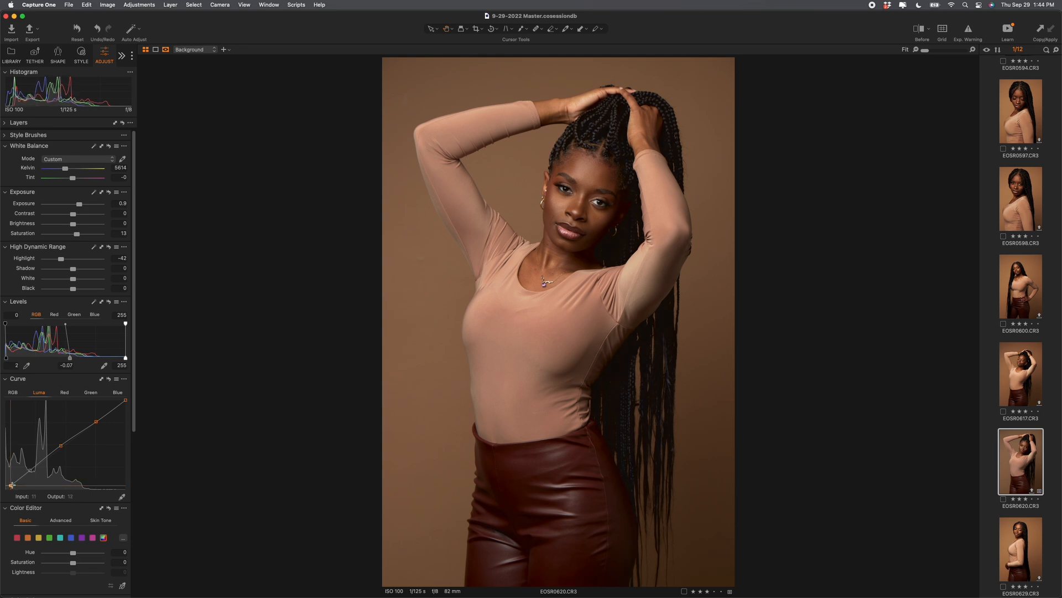
pyautogui.moveTo(12, 485); pyautogui.dragTo(11, 485)
pyautogui.click(28, 471)
pyautogui.moveTo(28, 472); pyautogui.dragTo(28, 472)
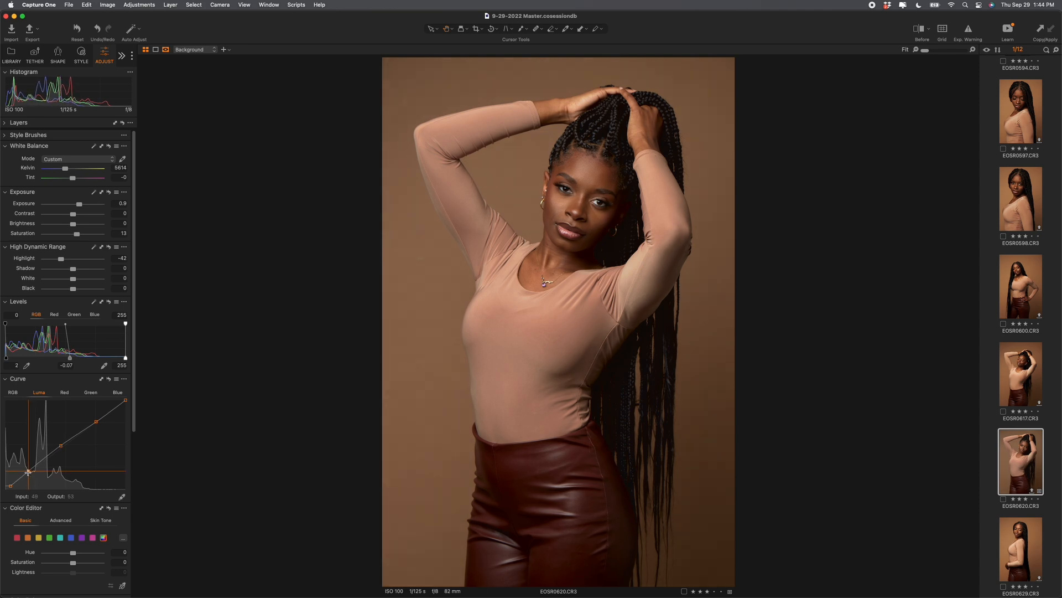
# Deepen the dark tones by setting the High Dynamic Range shadow to -5 and black to -4
pyautogui.moveTo(73, 271); pyautogui.dragTo(71, 272)
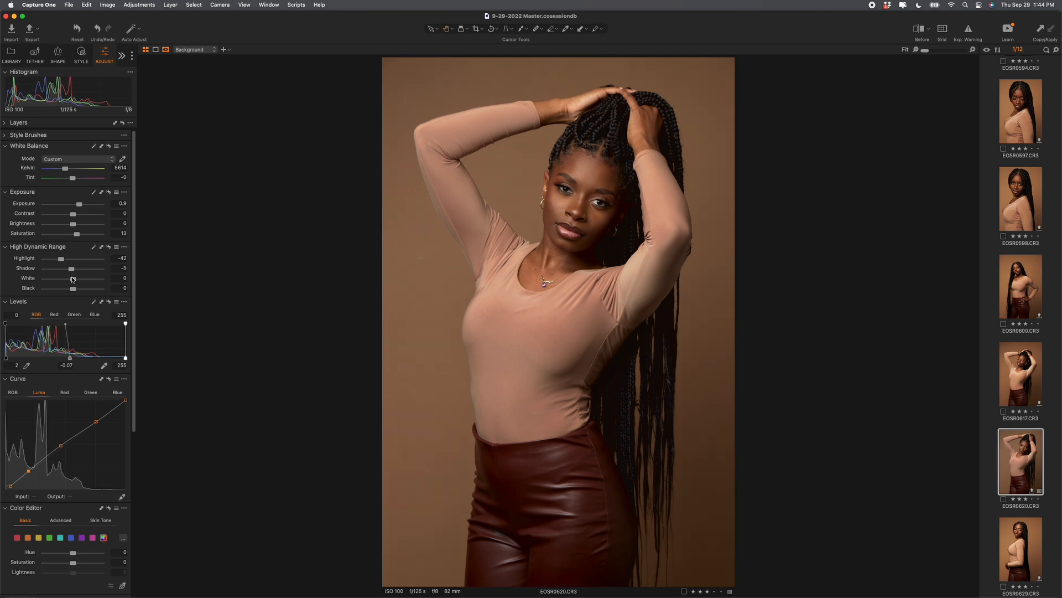
pyautogui.moveTo(73, 288); pyautogui.dragTo(70, 289)
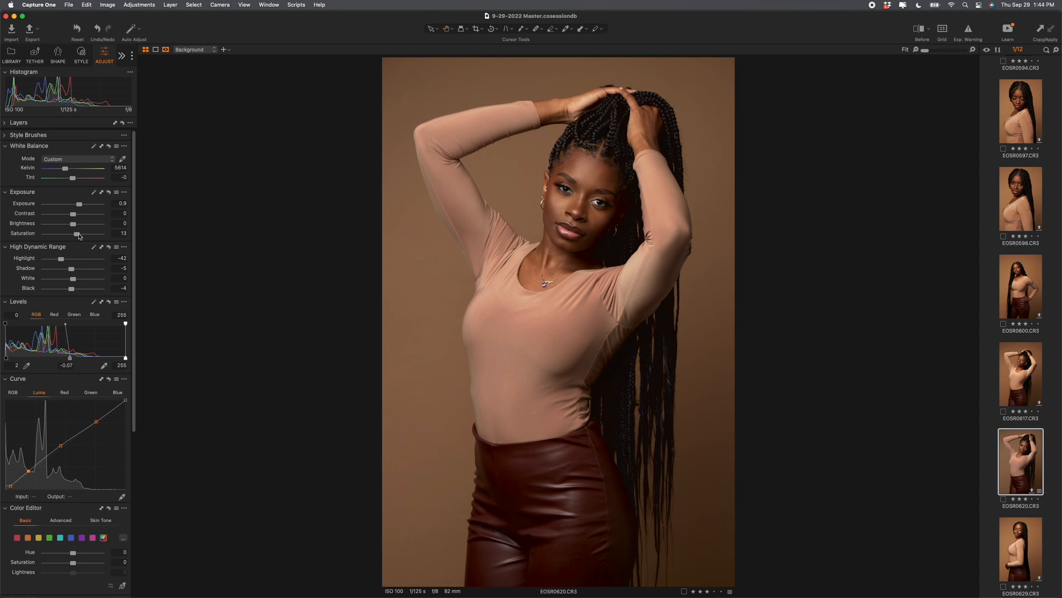
# Raise the portrait's saturation to 18 and compare the edit with the original image
pyautogui.moveTo(78, 236); pyautogui.dragTo(81, 237)
pyautogui.press('y')
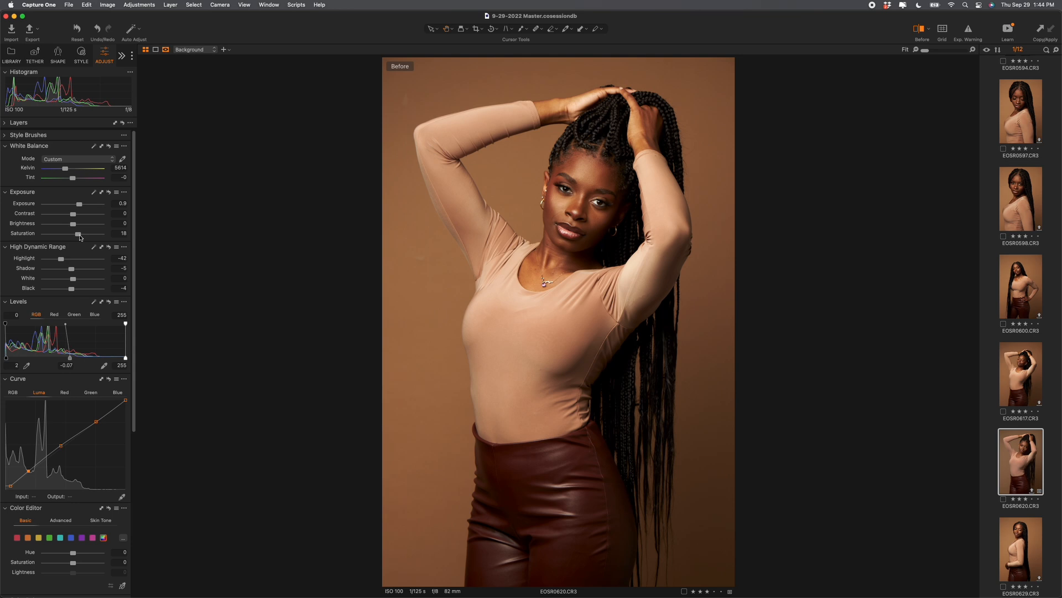
pyautogui.press('y')
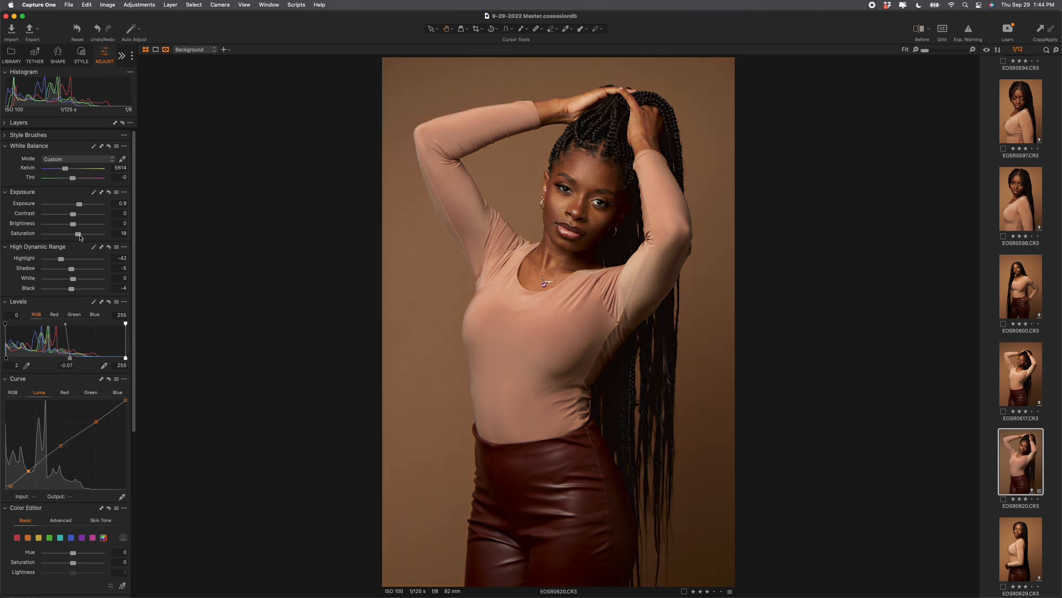
pyautogui.press('y')
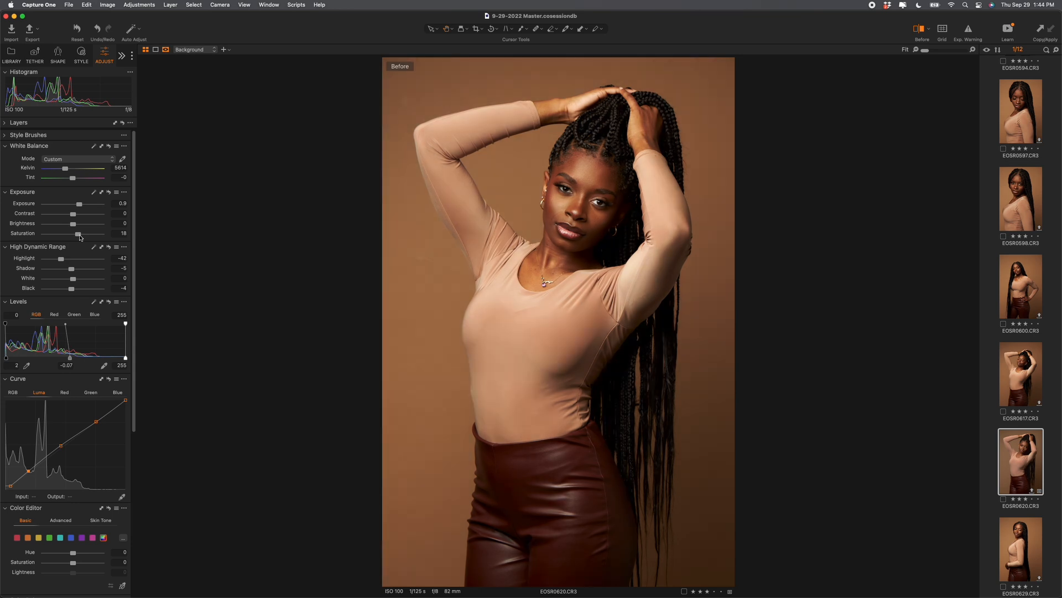
pyautogui.press('y')
pyautogui.press('y')
pyautogui.press('y')
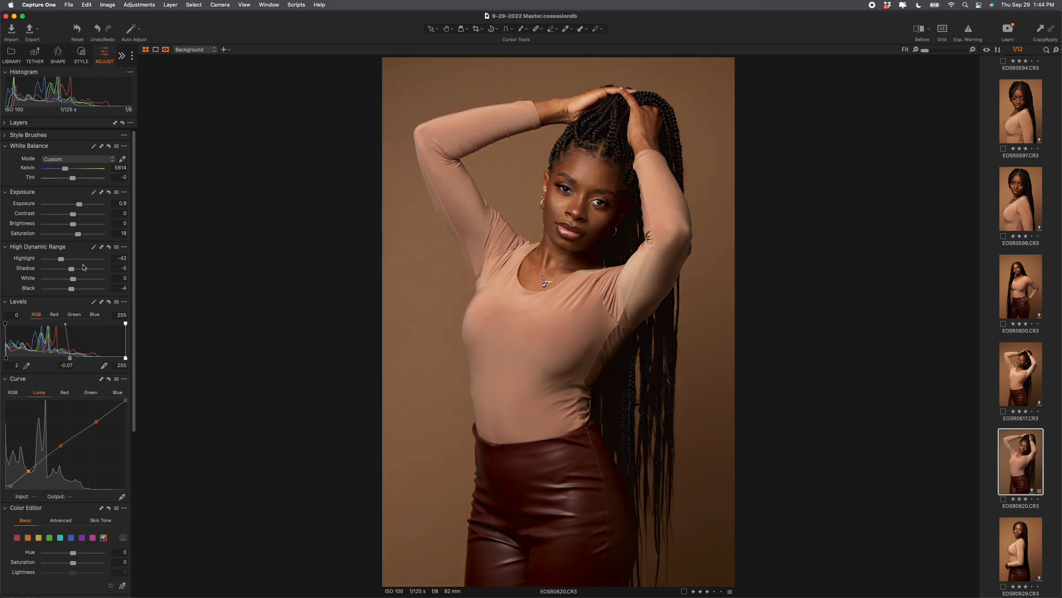
pyautogui.scroll(-2, 67, 387)
pyautogui.scroll(-8, 67, 386)
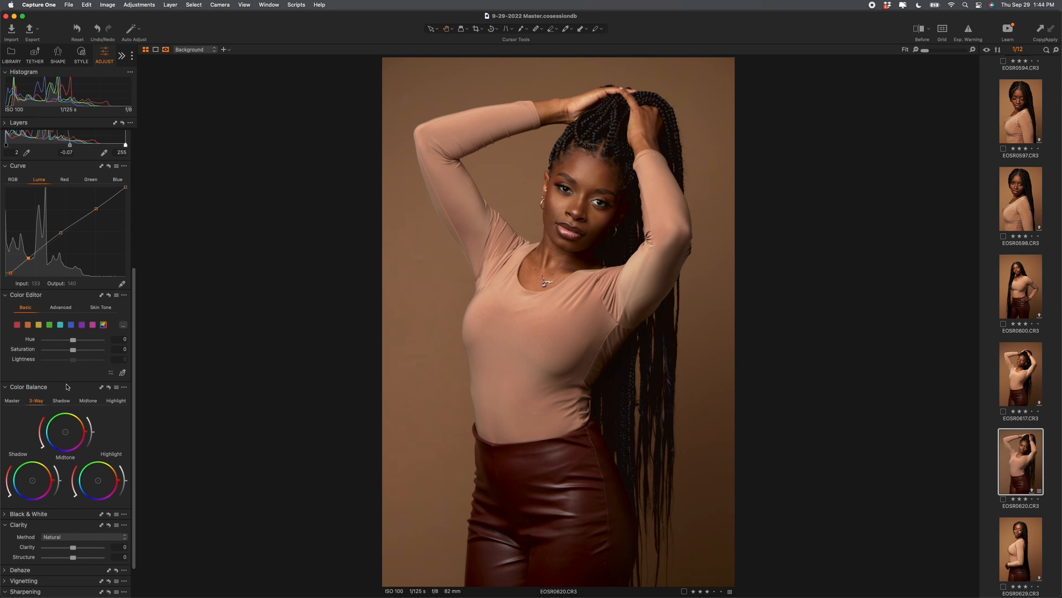
pyautogui.scroll(-2, 68, 383)
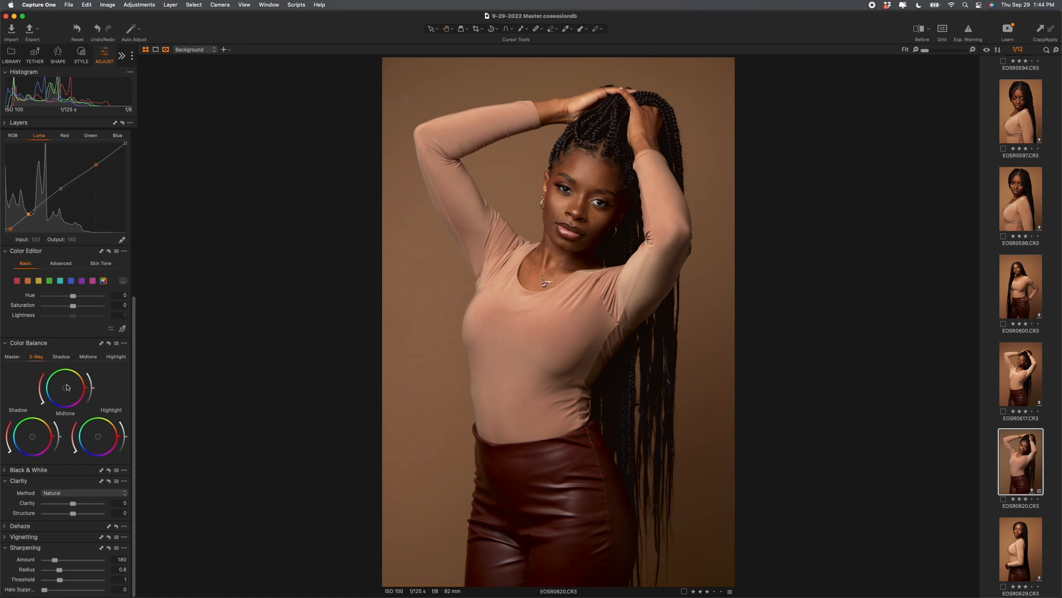
pyautogui.scroll(1, 67, 387)
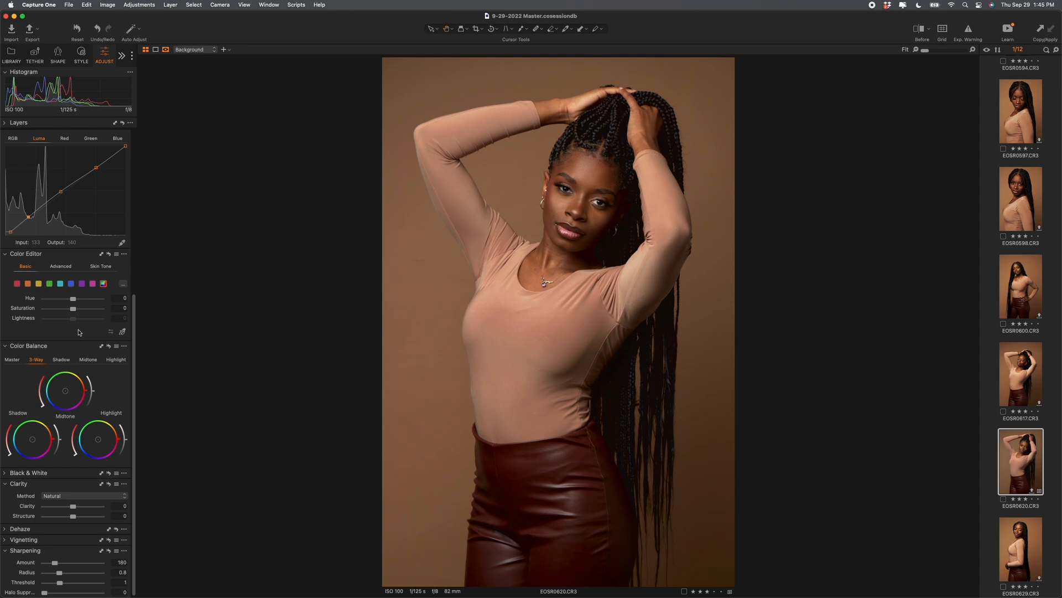
pyautogui.scroll(10, 83, 285)
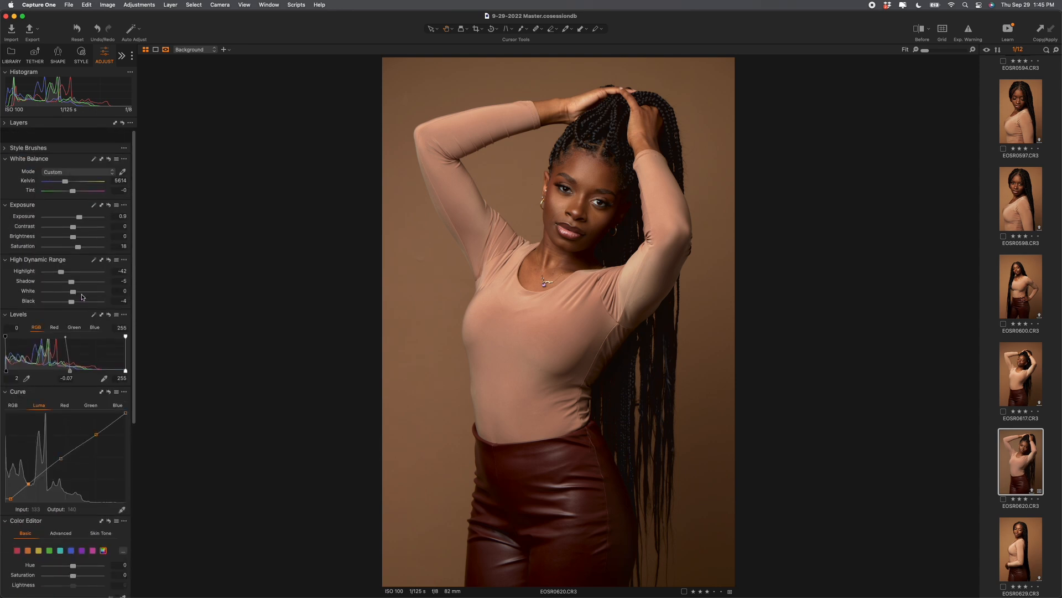
# Darken the midtones slightly by setting the RGB levels midtone to -0.09
pyautogui.scroll(-1, 82, 297)
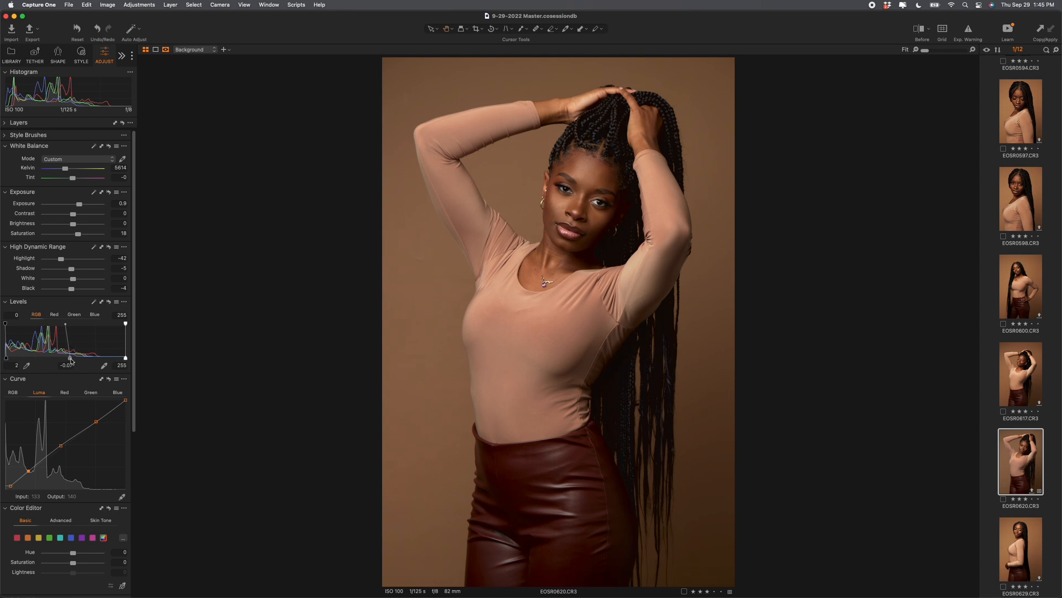
pyautogui.moveTo(71, 359); pyautogui.dragTo(71, 359)
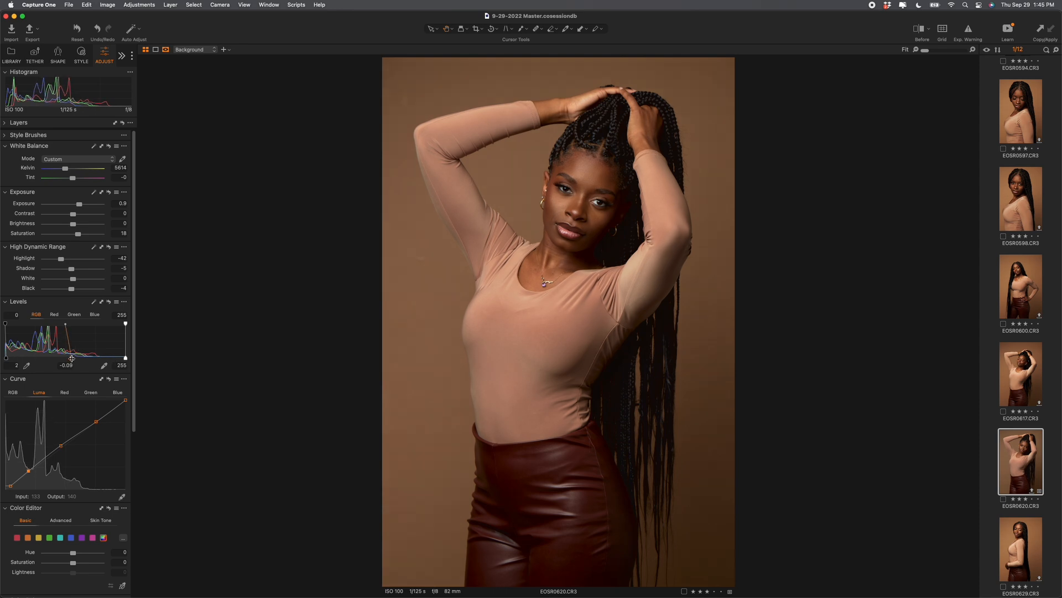
pyautogui.moveTo(71, 358); pyautogui.dragTo(72, 359)
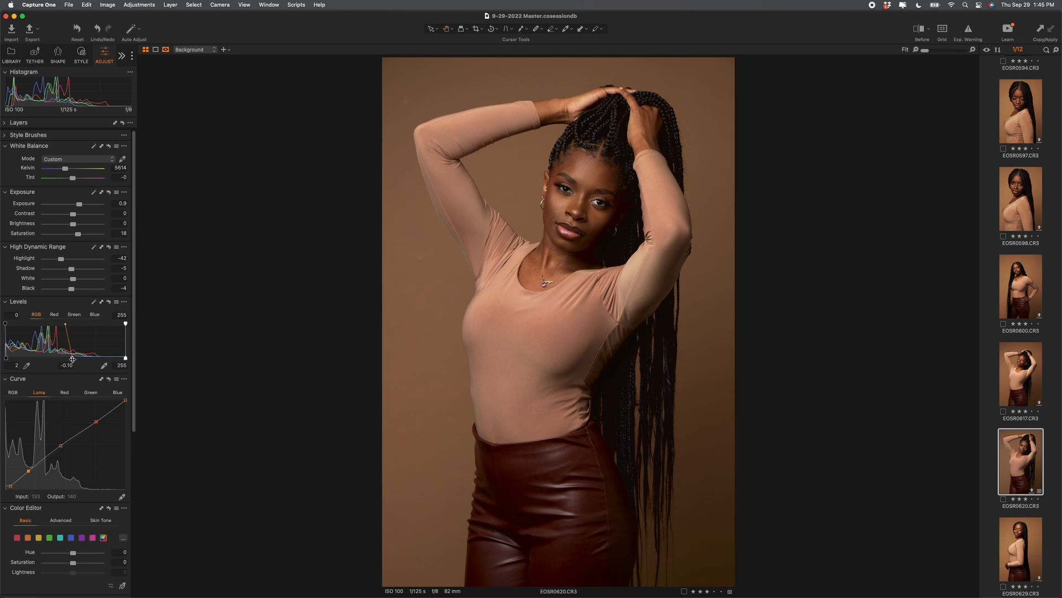
pyautogui.moveTo(72, 359); pyautogui.dragTo(71, 359)
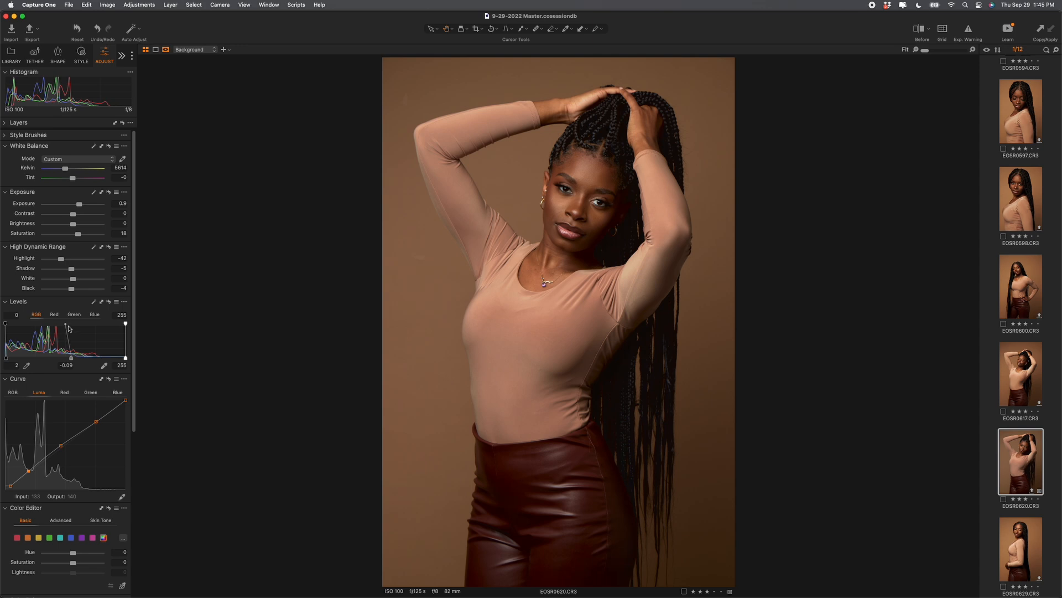
# Try an RGB levels shadow point of 4 and a brightness of 4, restoring both settings
pyautogui.moveTo(5, 358); pyautogui.dragTo(6, 358)
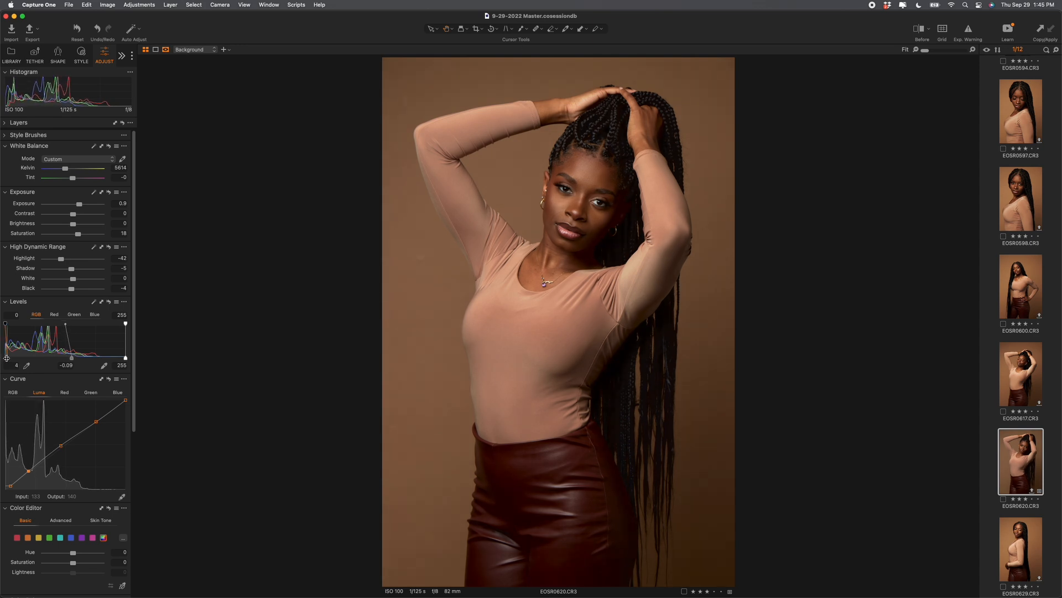
pyautogui.moveTo(7, 358); pyautogui.dragTo(6, 358)
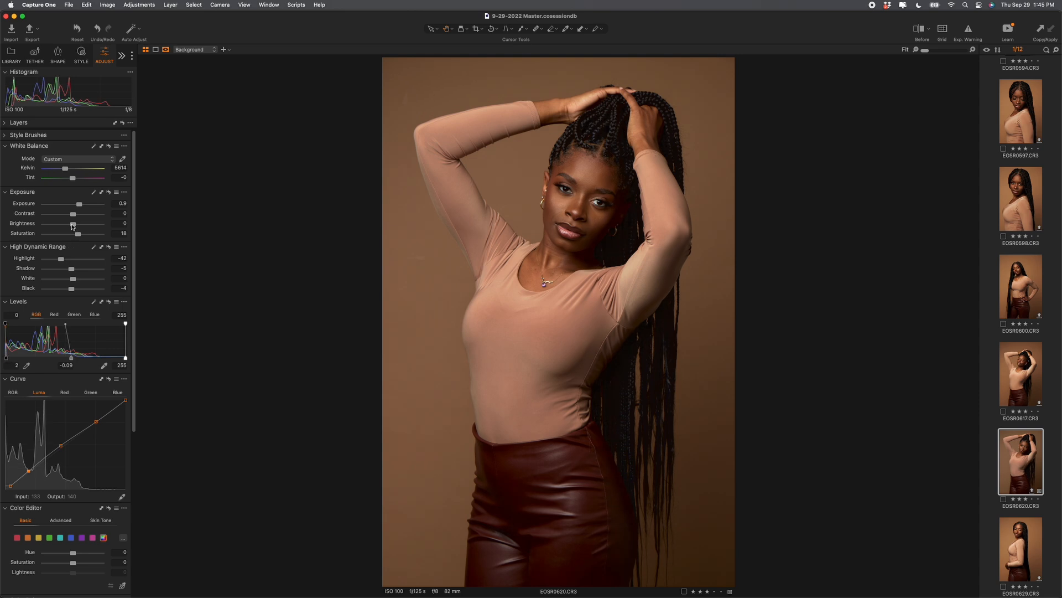
pyautogui.moveTo(73, 225); pyautogui.dragTo(75, 225)
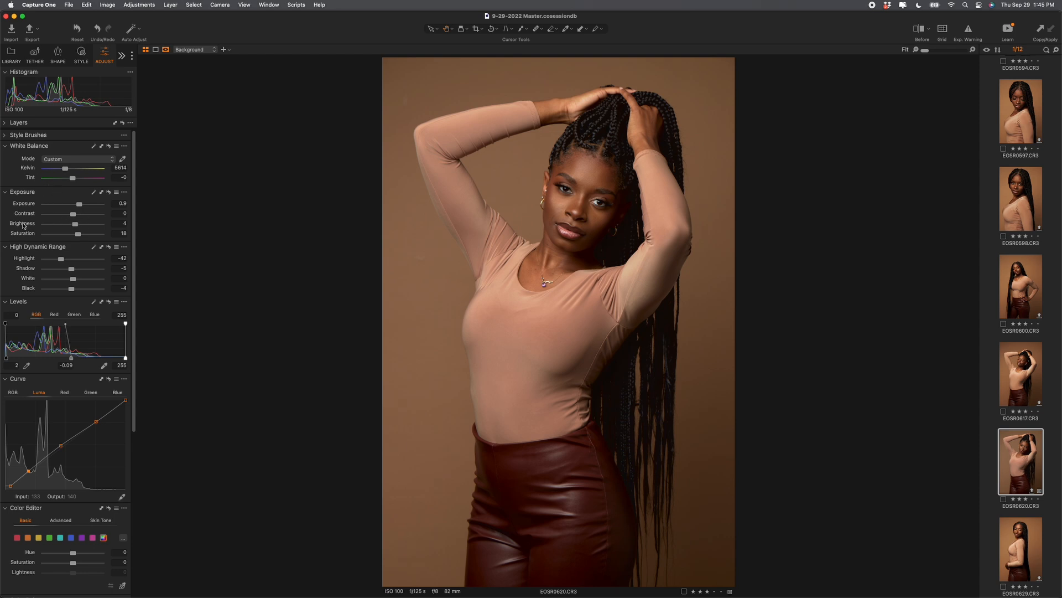
pyautogui.doubleClick(75, 224)
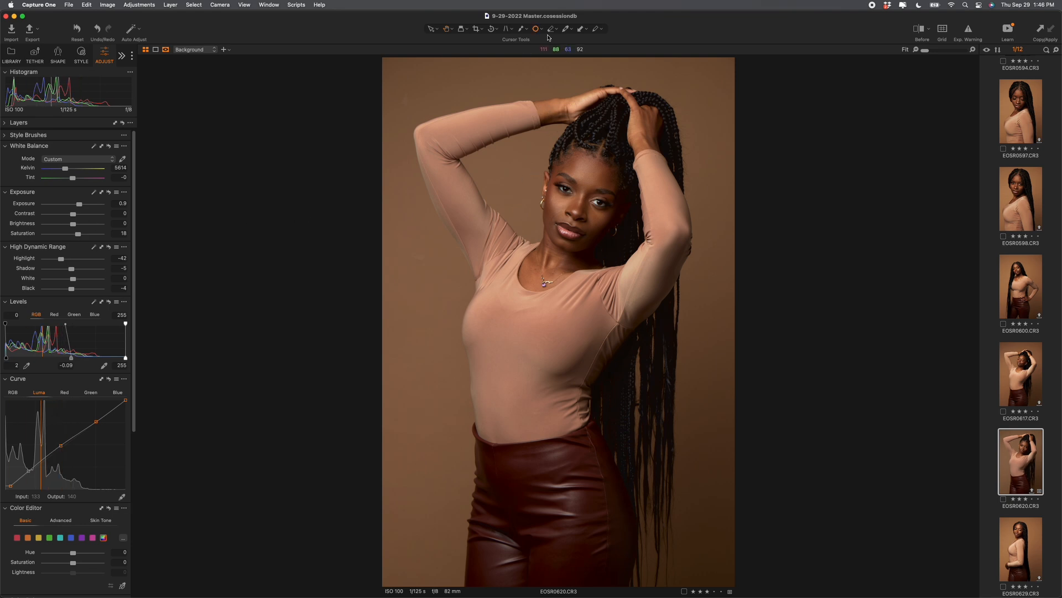
# Draw a radial gradient mask on a new adjustment layer, tilting and feathering the ellipse around the model's face and torso
pyautogui.press('t')
pyautogui.moveTo(529, 117); pyautogui.dragTo(672, 355)
pyautogui.moveTo(532, 124); pyautogui.dragTo(572, 278)
pyautogui.moveTo(636, 132); pyautogui.dragTo(659, 146)
pyautogui.moveTo(565, 273); pyautogui.dragTo(565, 296)
pyautogui.moveTo(640, 283); pyautogui.dragTo(584, 263)
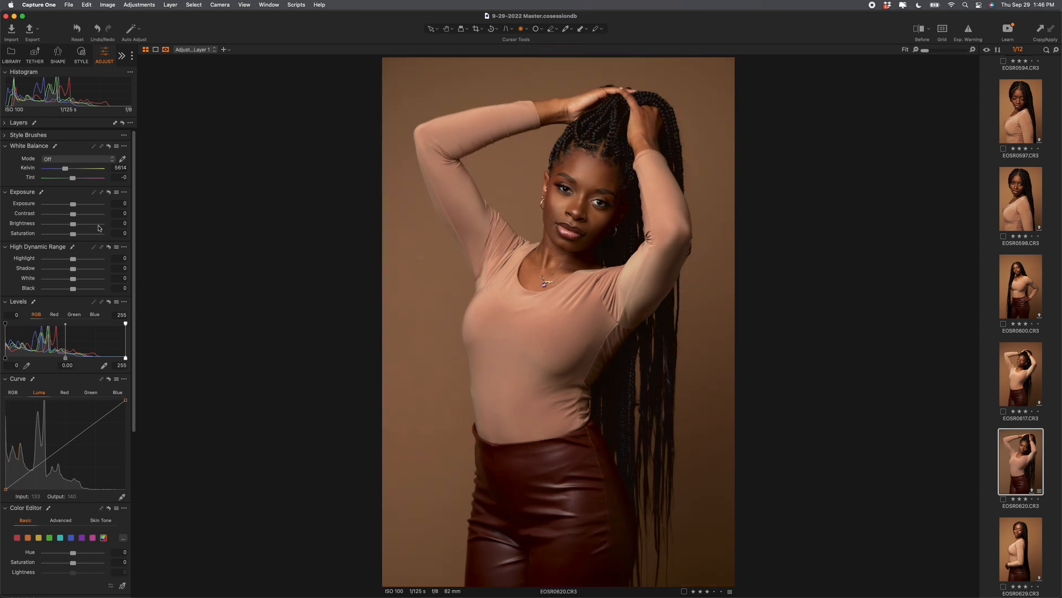
# Darken the area outside the radial mask with a layer exposure of -0.39, checking the mask overlay
pyautogui.moveTo(73, 204); pyautogui.dragTo(73, 206)
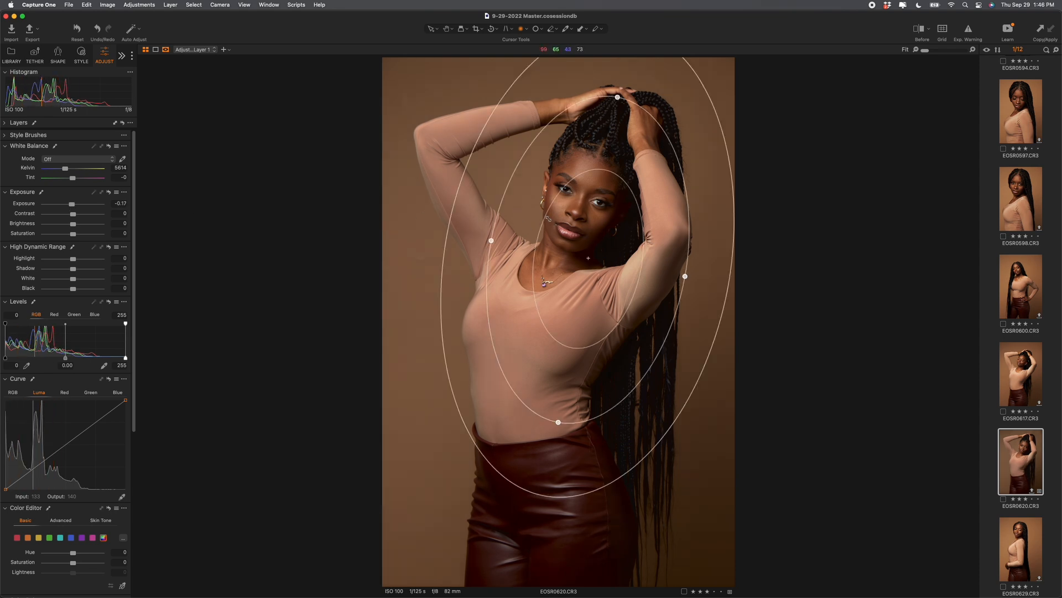
pyautogui.press('m')
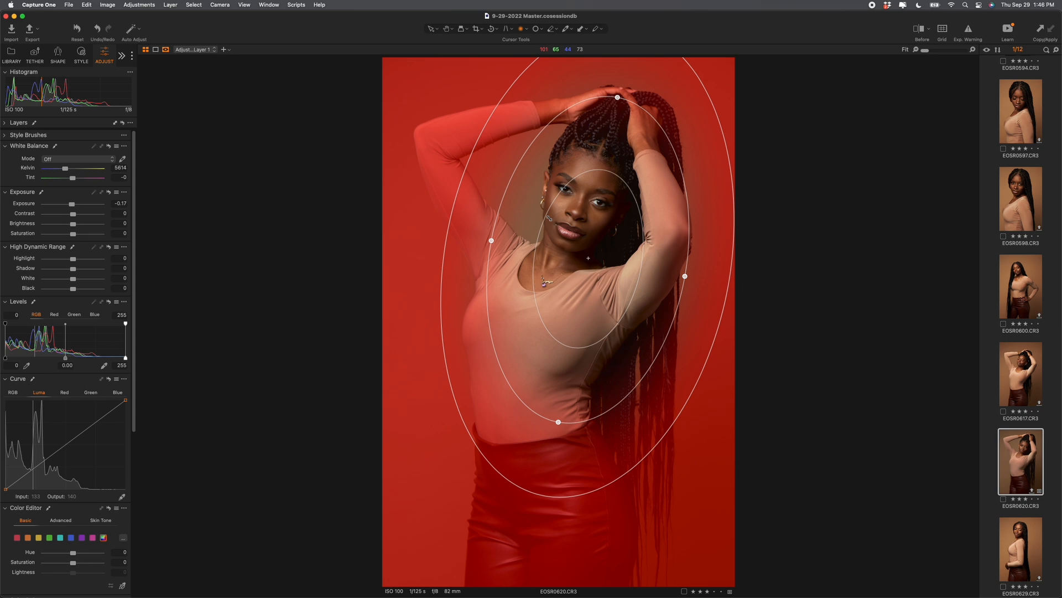
pyautogui.press('m')
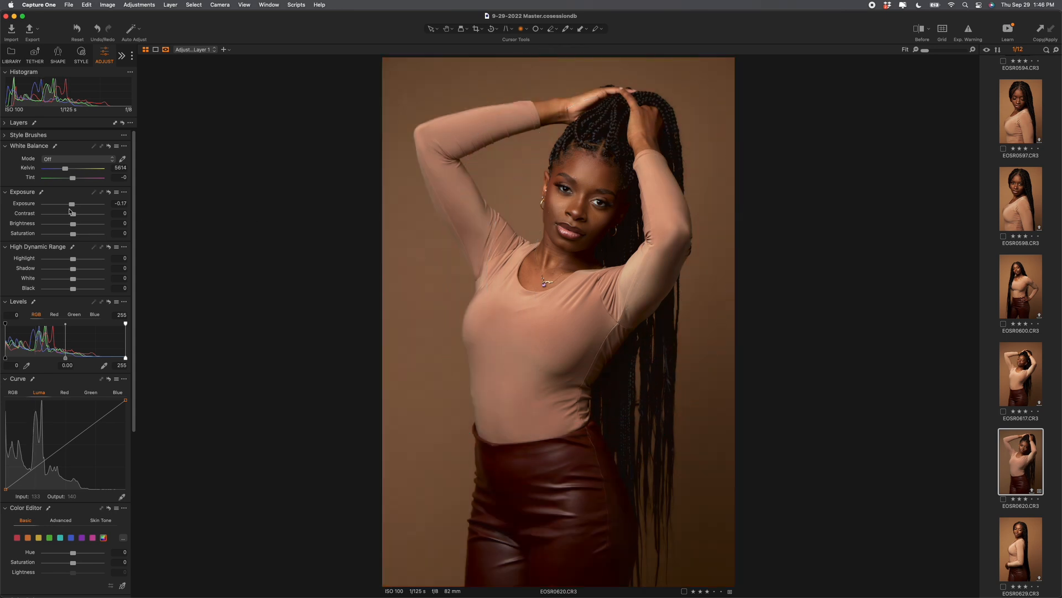
pyautogui.moveTo(72, 206); pyautogui.dragTo(71, 207)
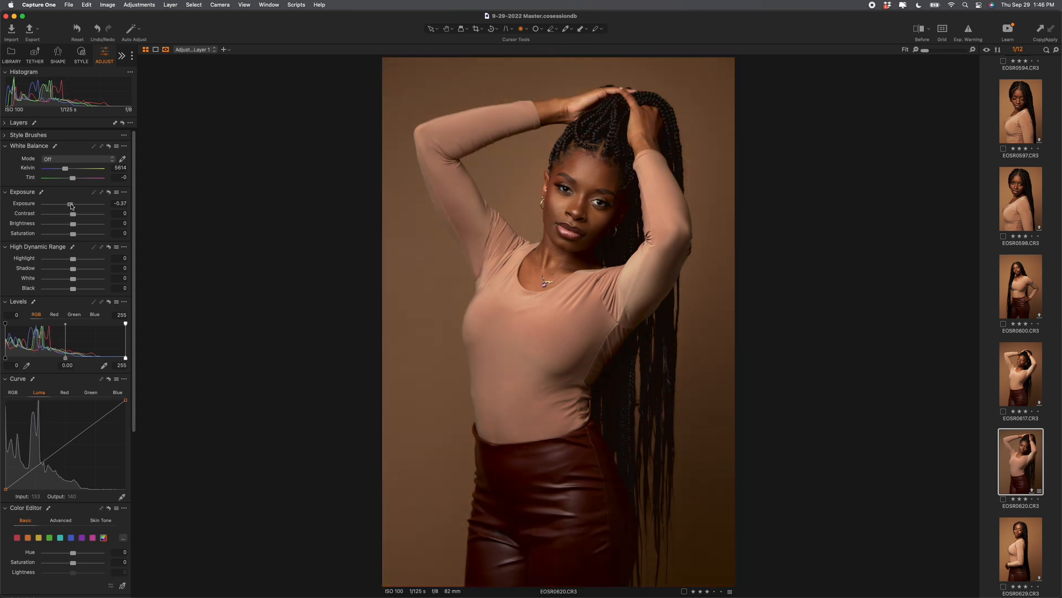
pyautogui.moveTo(70, 206); pyautogui.dragTo(70, 205)
# Compare the portrait with Adjustment Layer 1 repeatedly switched off and on to examine the vignette
pyautogui.click(4, 123)
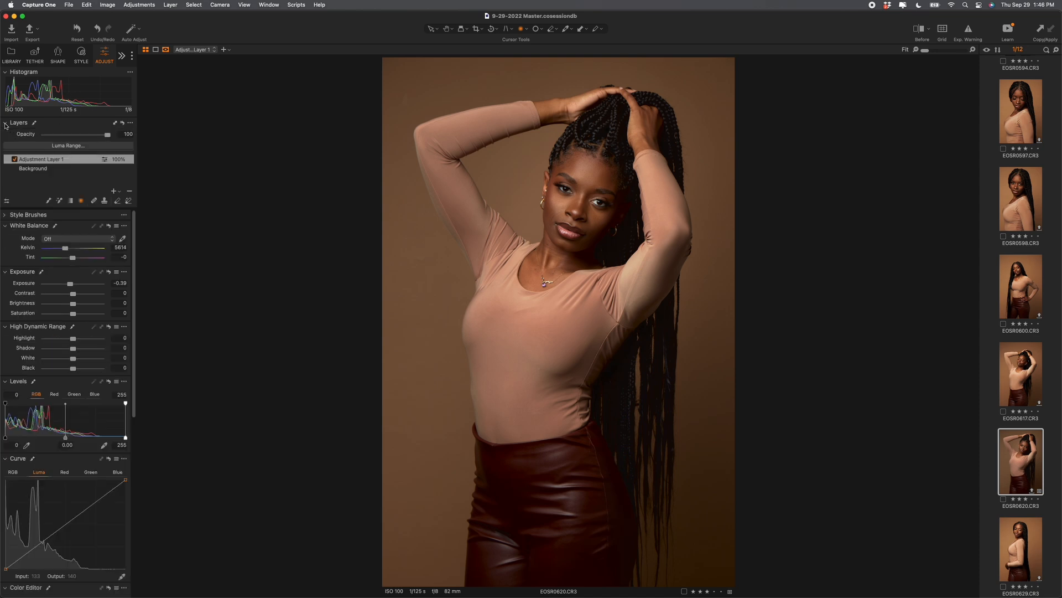
pyautogui.click(28, 168)
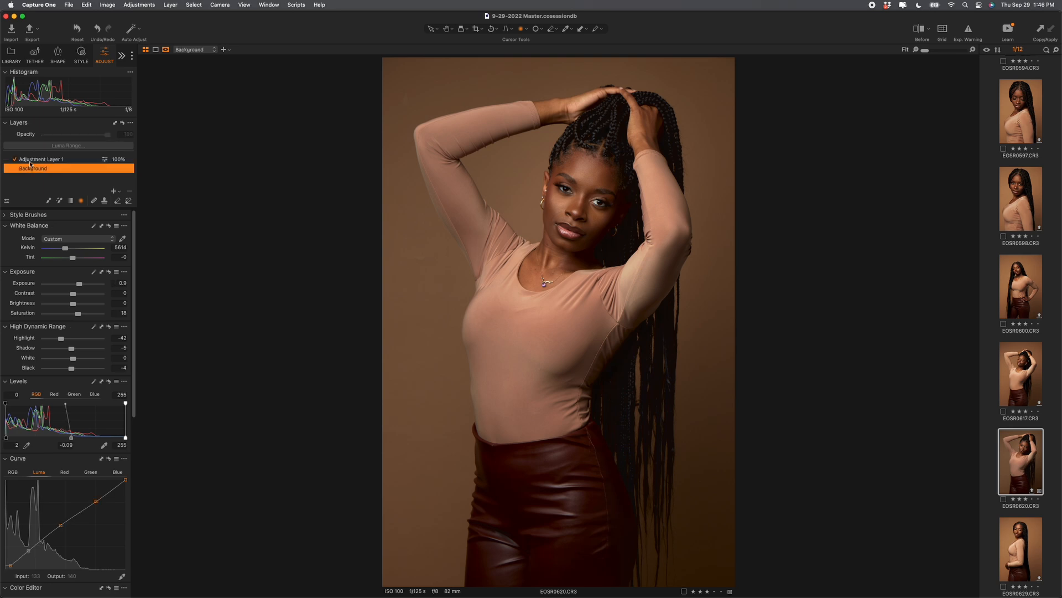
pyautogui.click(13, 162)
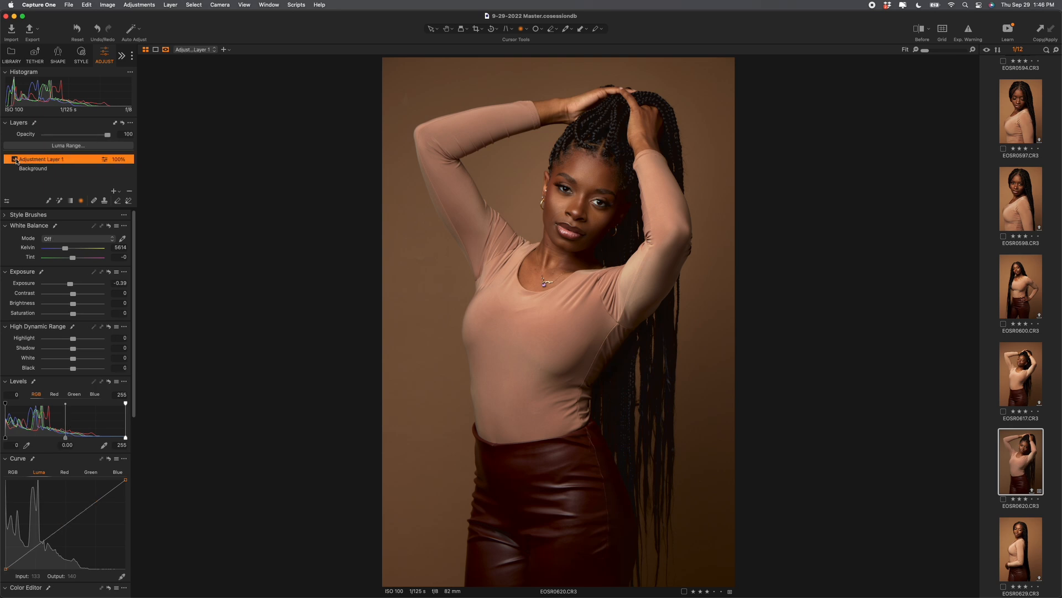
pyautogui.click(15, 160)
pyautogui.click(15, 159)
pyautogui.click(15, 159)
pyautogui.click(15, 159)
pyautogui.click(15, 159)
pyautogui.click(14, 159)
pyautogui.click(15, 160)
pyautogui.click(15, 159)
pyautogui.click(15, 160)
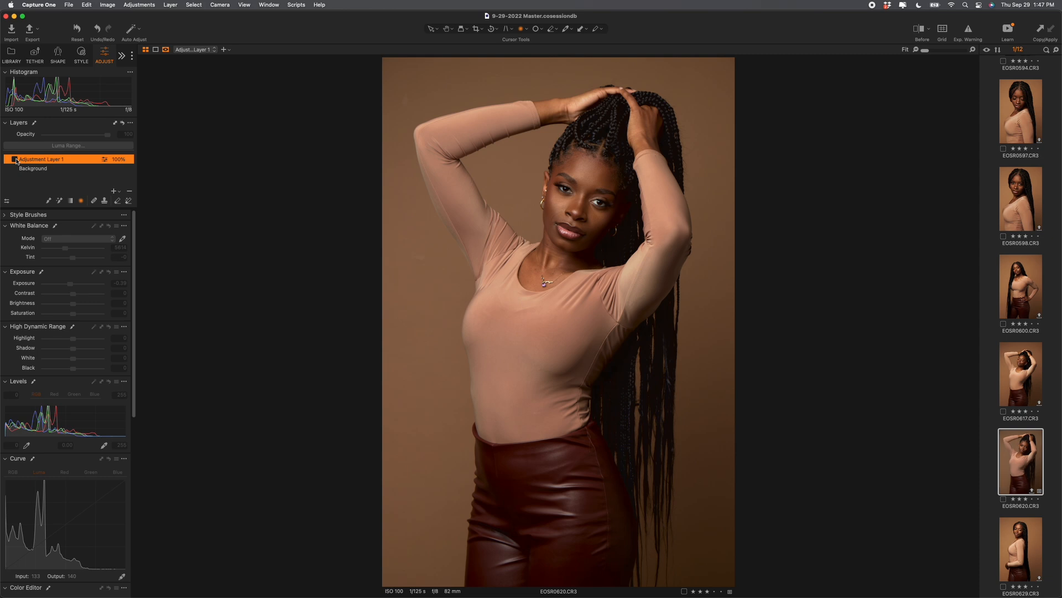
pyautogui.click(15, 159)
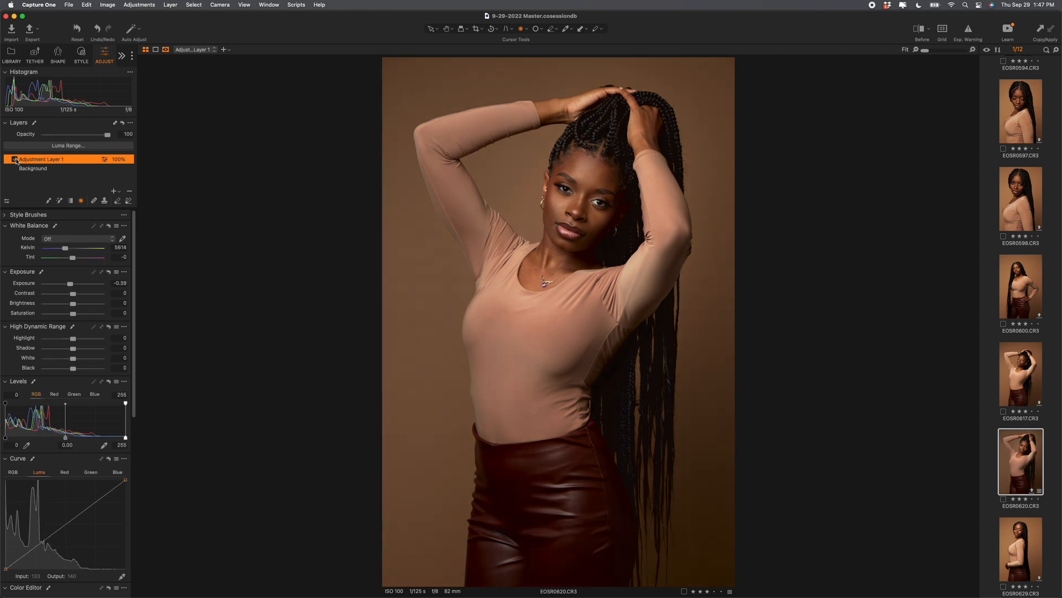
# Extend the radial mask's feather further inward and set the adjustment layer's exposure to -0.43
pyautogui.moveTo(639, 239)
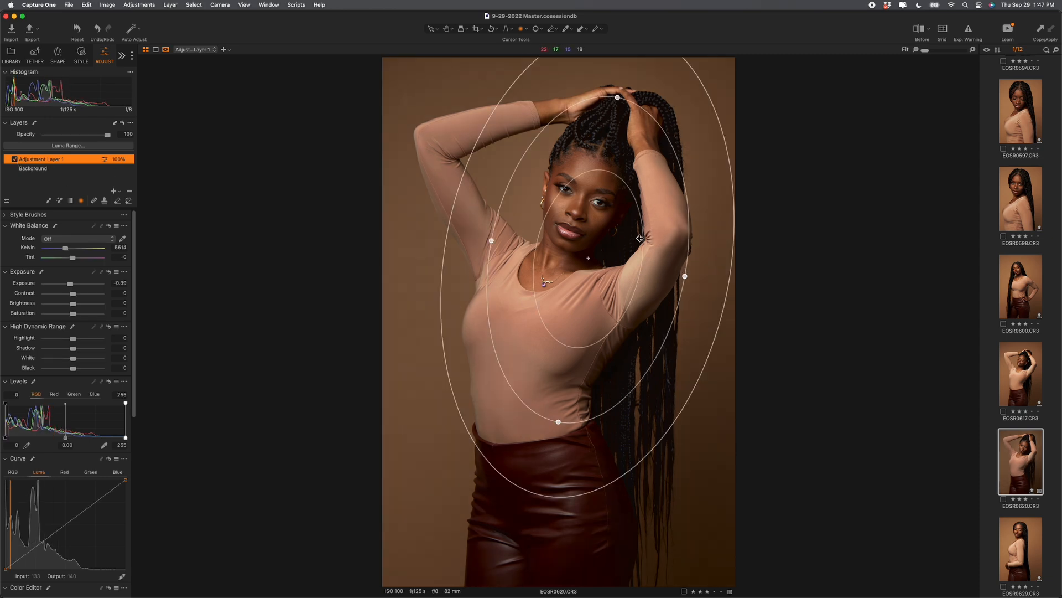
pyautogui.moveTo(644, 239); pyautogui.dragTo(632, 242)
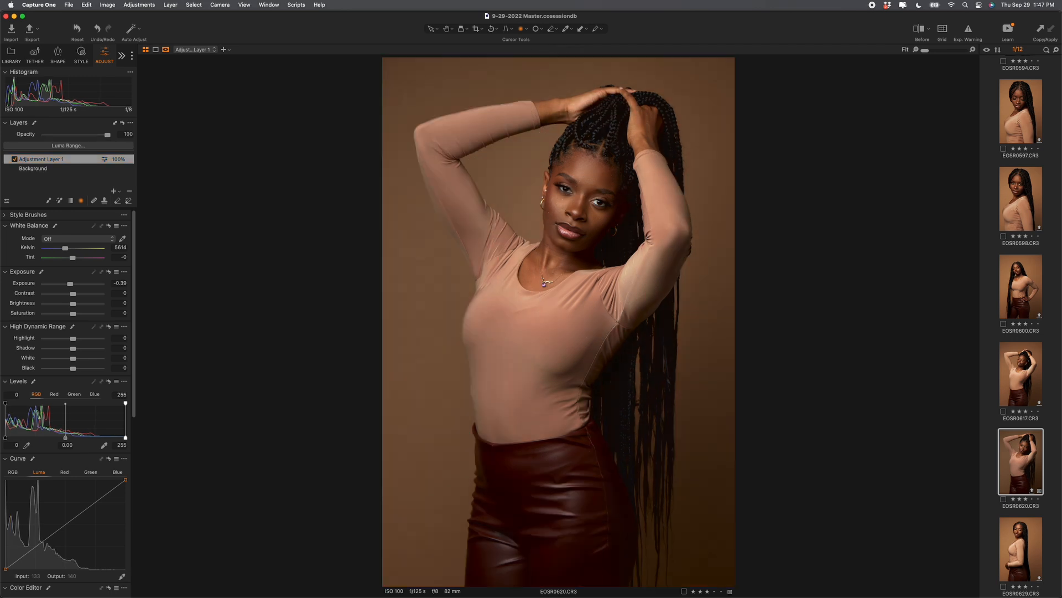
pyautogui.moveTo(71, 285); pyautogui.dragTo(70, 285)
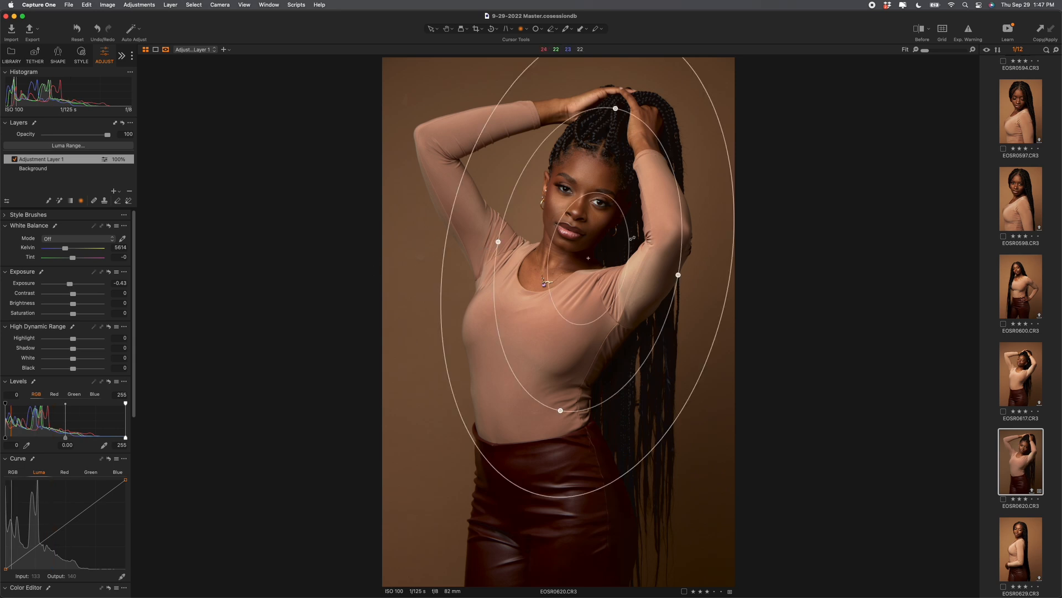
# Move the radial mask up toward the face, tilt and tighten it, and compare with the layer switched off
pyautogui.moveTo(626, 236); pyautogui.dragTo(637, 170)
pyautogui.moveTo(658, 130); pyautogui.dragTo(669, 137)
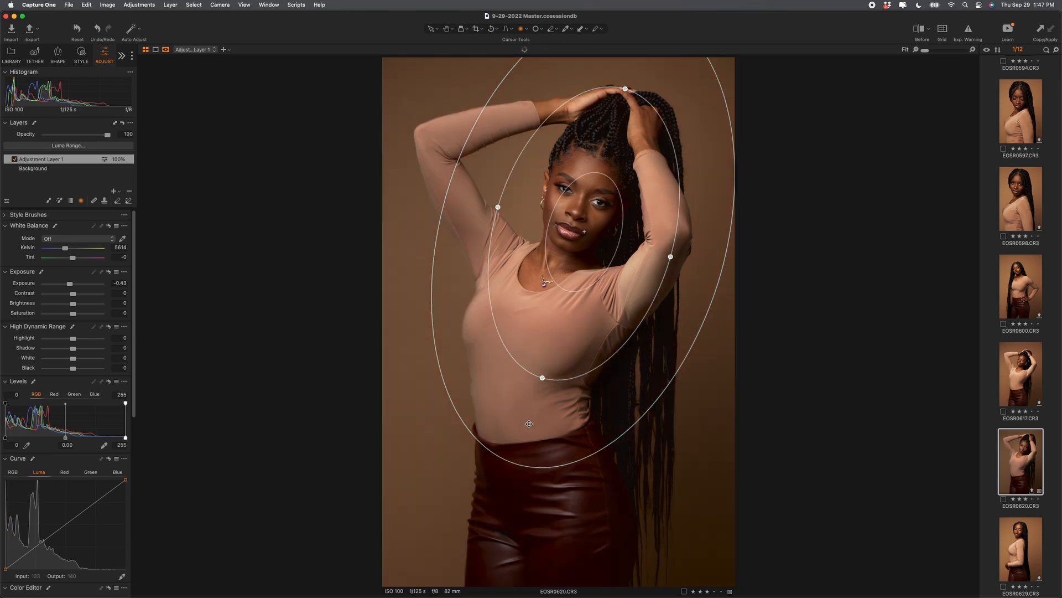
pyautogui.moveTo(517, 458); pyautogui.dragTo(538, 437)
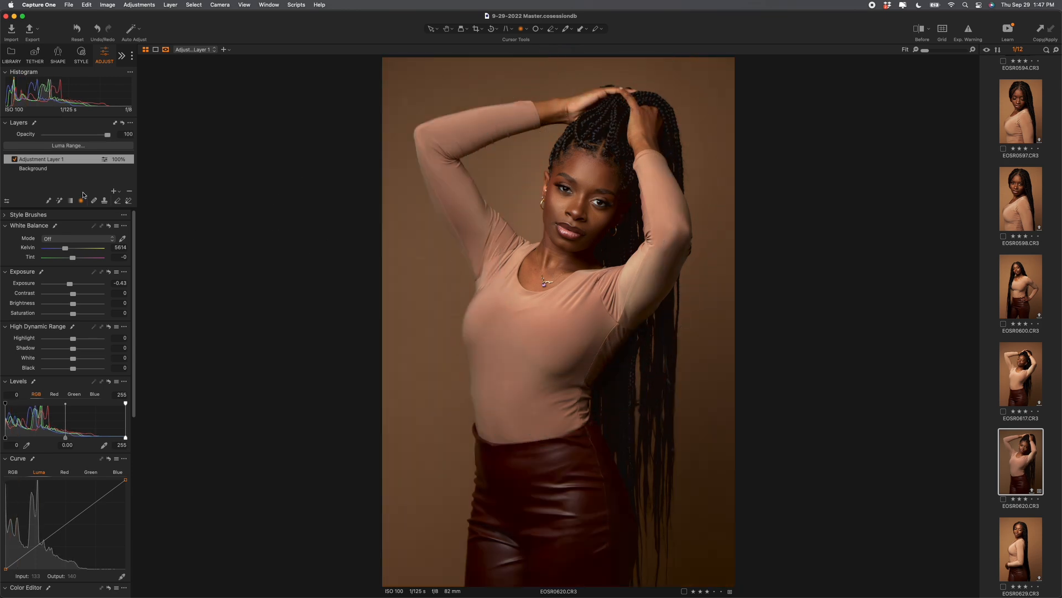
pyautogui.click(15, 160)
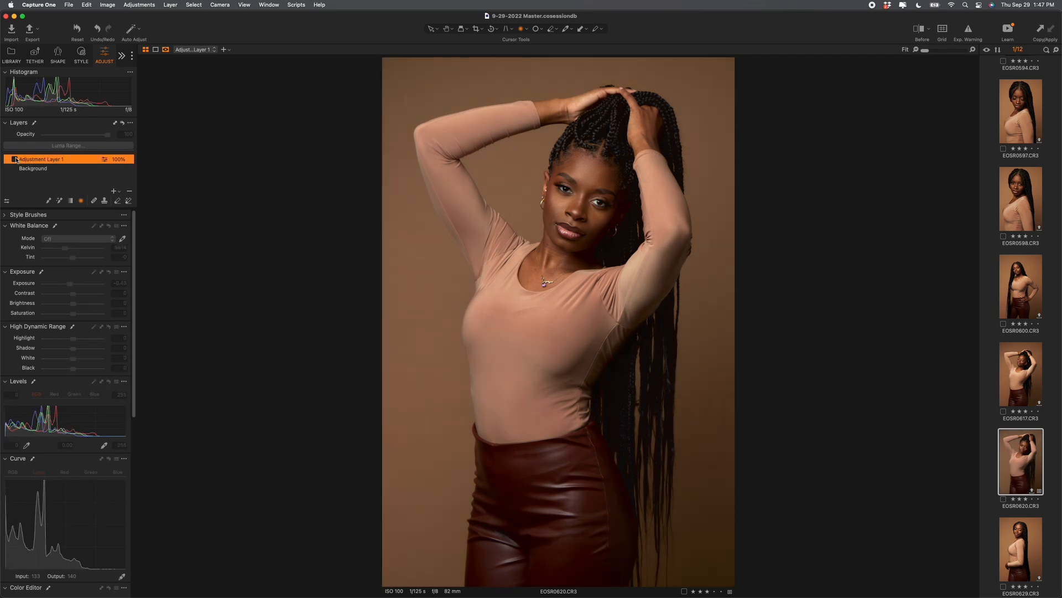
pyautogui.click(15, 160)
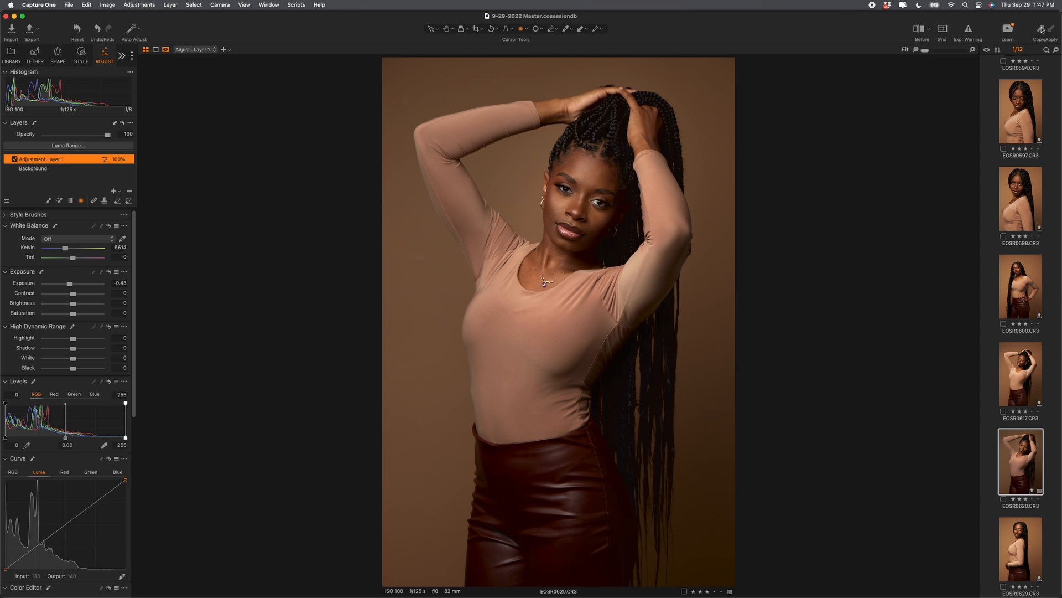
# Copy the adjustments from EOSR0620 and apply them to EOSR0617
pyautogui.click(1031, 376)
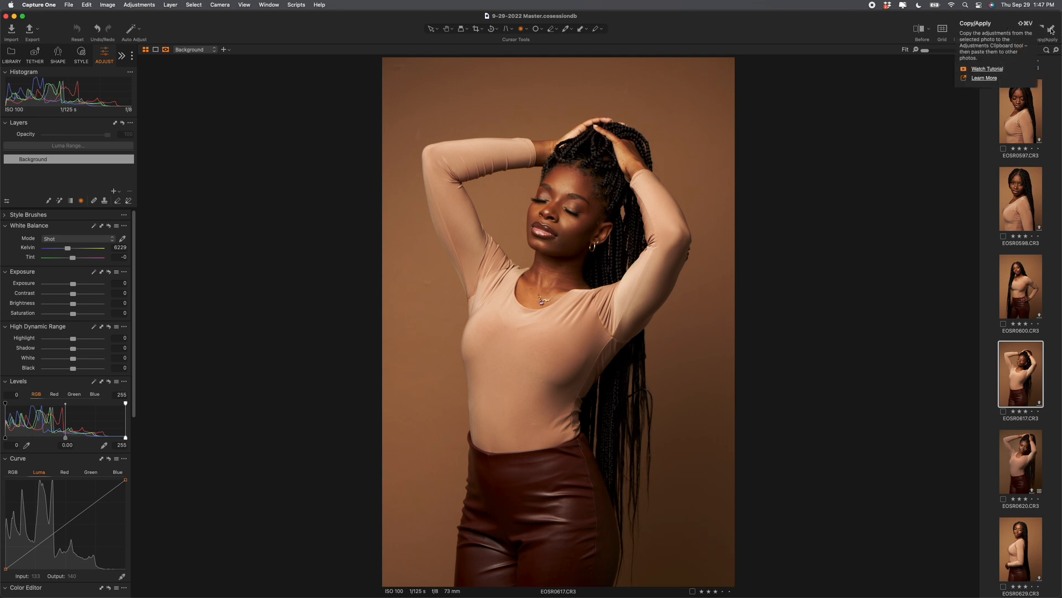
pyautogui.click(1051, 31)
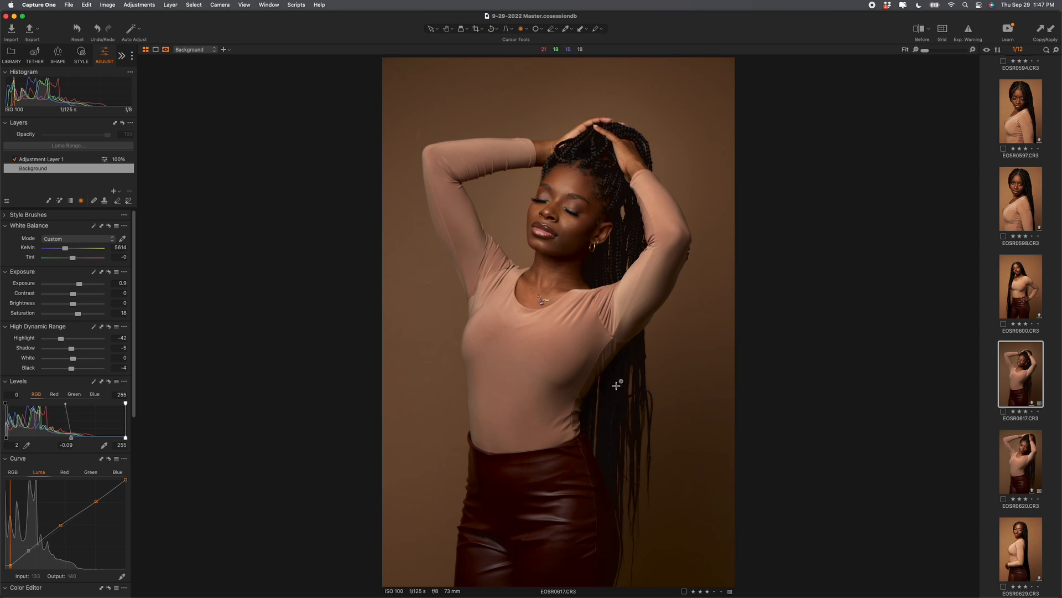
# Reposition and enlarge the radial mask around the model's face and torso in EOSR0617, and compare with the original image
pyautogui.click(44, 160)
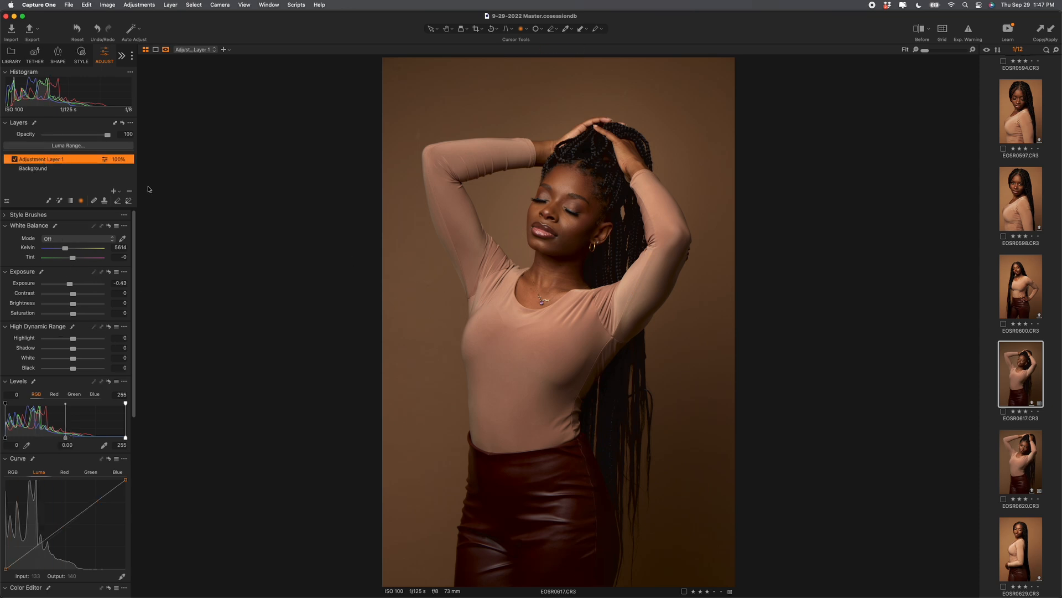
pyautogui.click(588, 234)
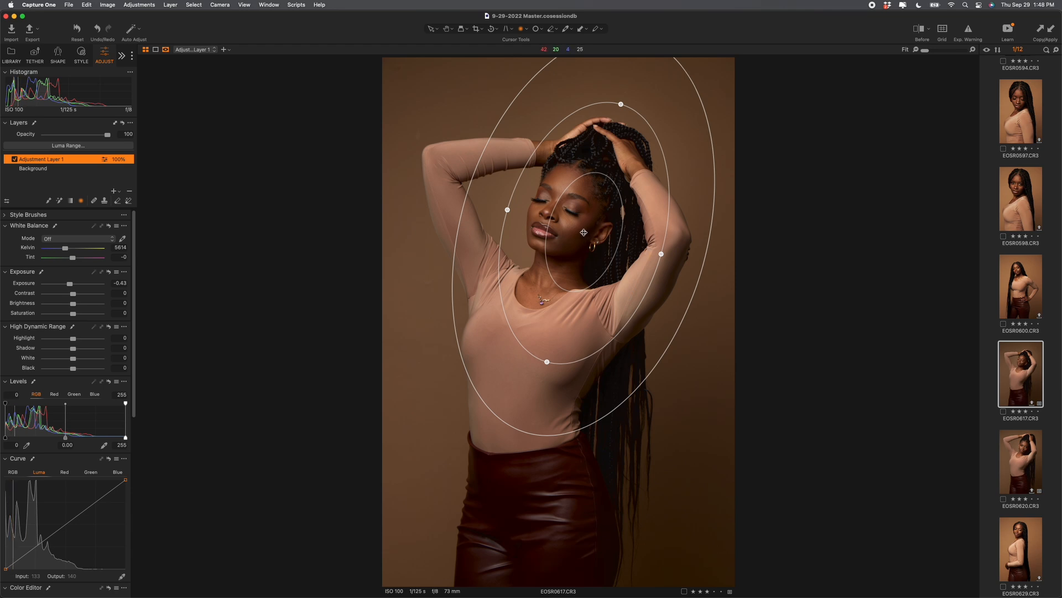
pyautogui.moveTo(584, 233); pyautogui.dragTo(557, 264)
pyautogui.moveTo(597, 135); pyautogui.dragTo(603, 110)
pyautogui.moveTo(634, 285); pyautogui.dragTo(650, 289)
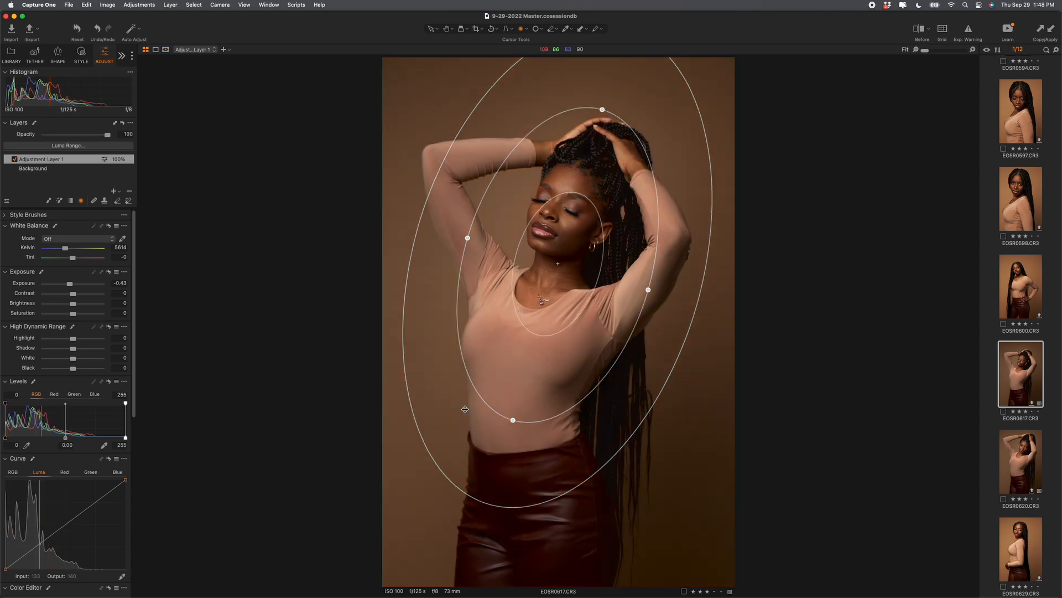
pyautogui.press('y')
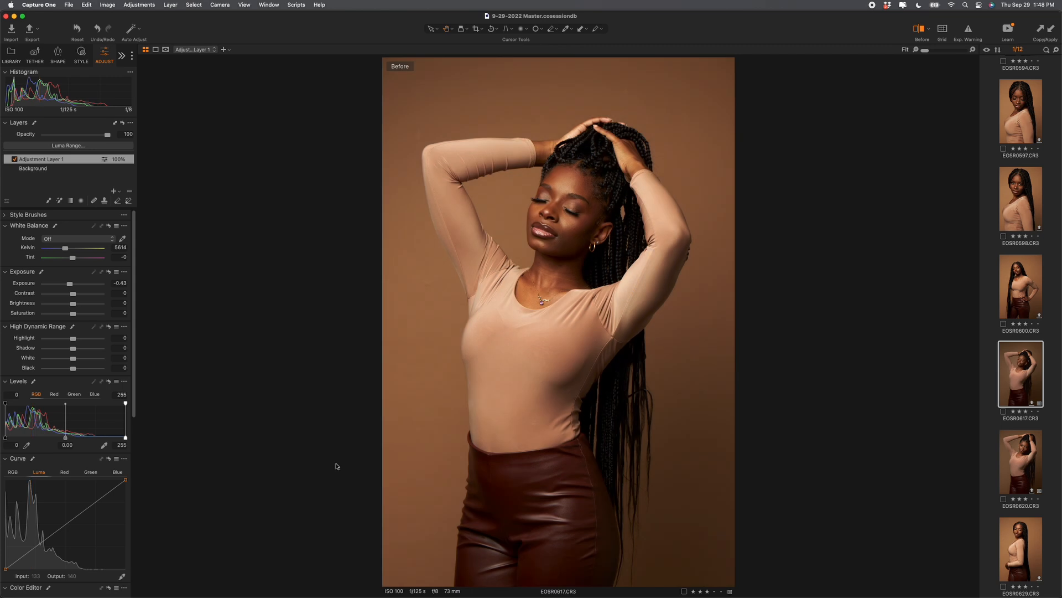
pyautogui.press('y')
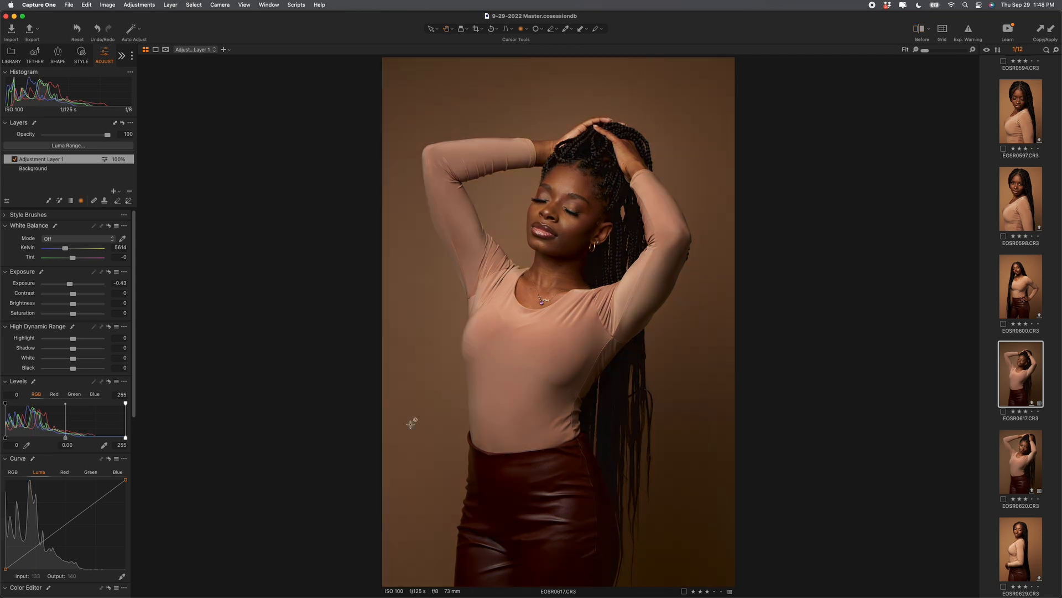
# Apply the copied adjustments to EOSR0600 and set its background exposure to 1.07
pyautogui.click(1004, 278)
pyautogui.click(1051, 31)
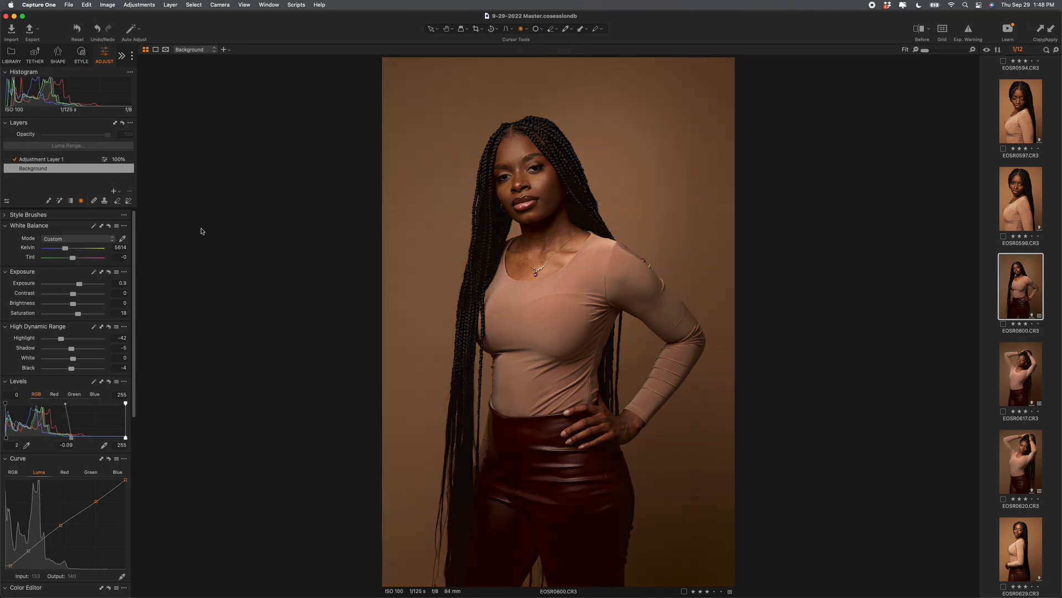
pyautogui.moveTo(79, 284); pyautogui.dragTo(79, 285)
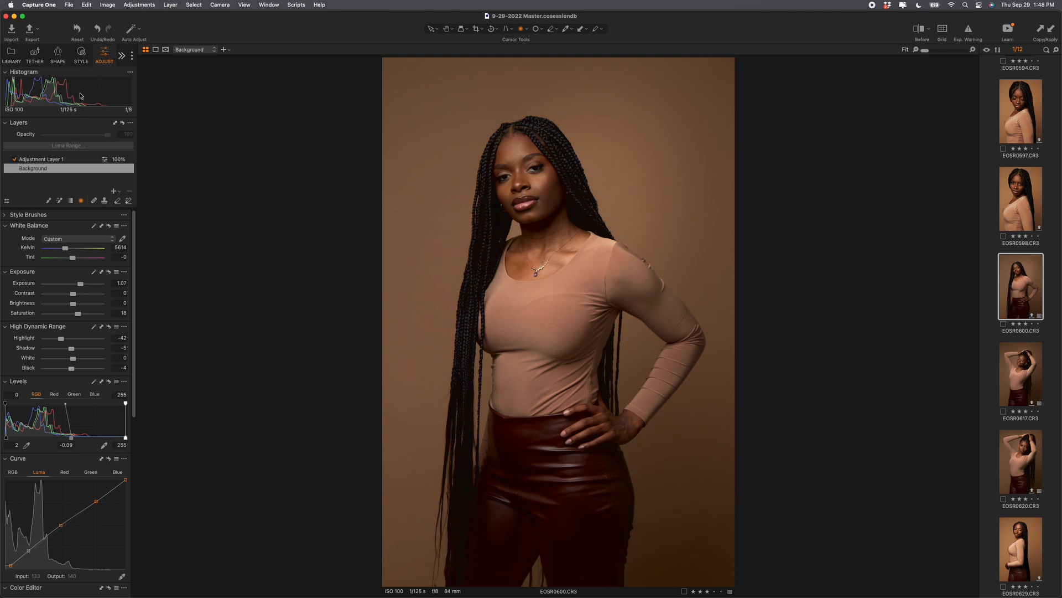
# Center the adjustment layer's radial mask on the model's upper chest in EOSR0600 and reshape its ellipse
pyautogui.click(33, 159)
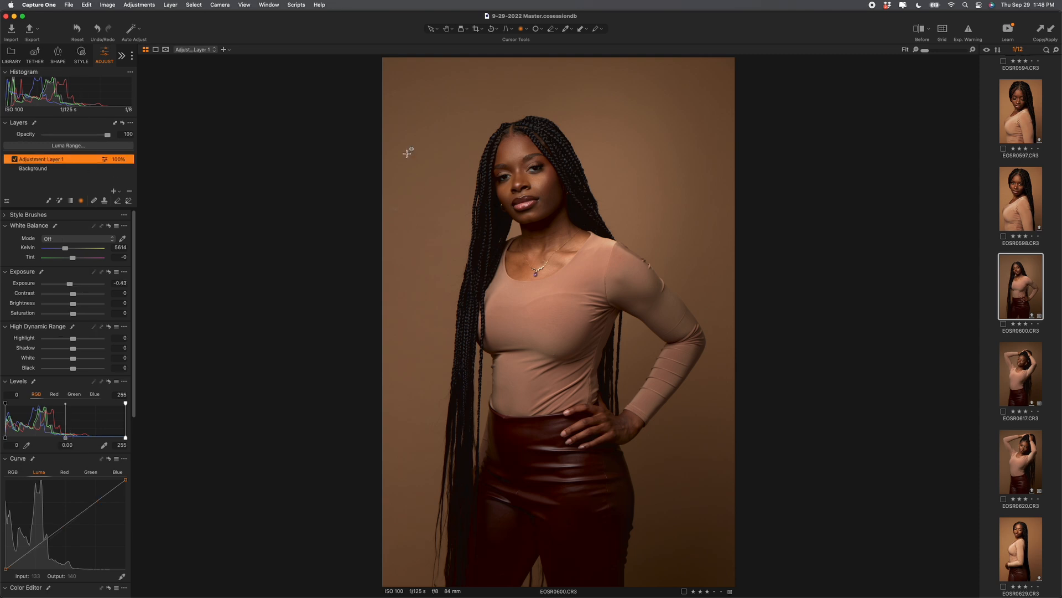
pyautogui.moveTo(585, 232); pyautogui.dragTo(621, 104)
pyautogui.moveTo(586, 234); pyautogui.dragTo(520, 268)
pyautogui.moveTo(598, 185); pyautogui.dragTo(585, 178)
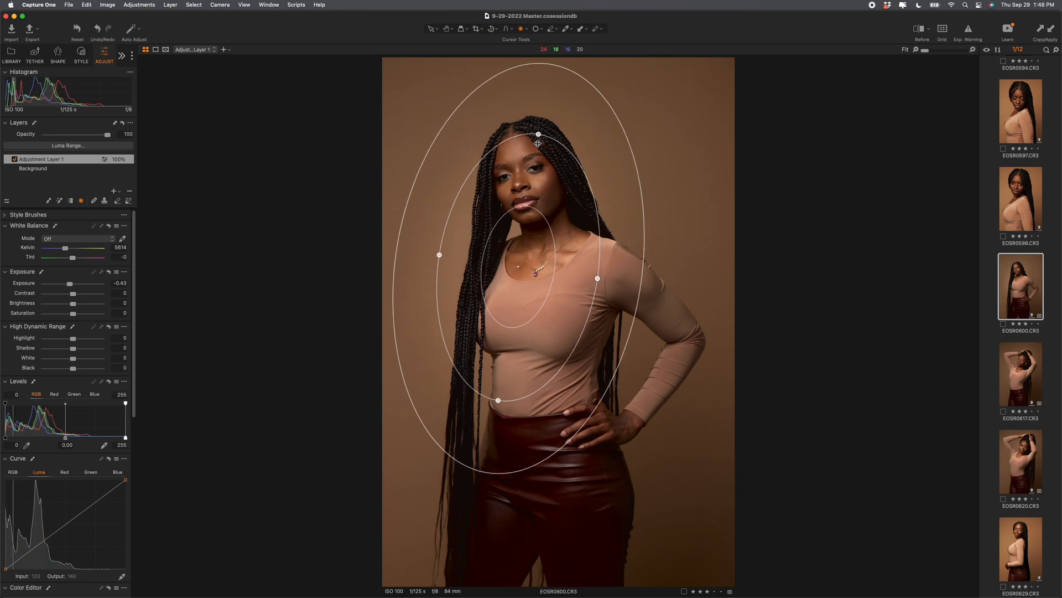
# Switch to the Masterclass Pixieset gallery in Chrome and browse the unedited proofs of the shoot
pyautogui.moveTo(720, 594)
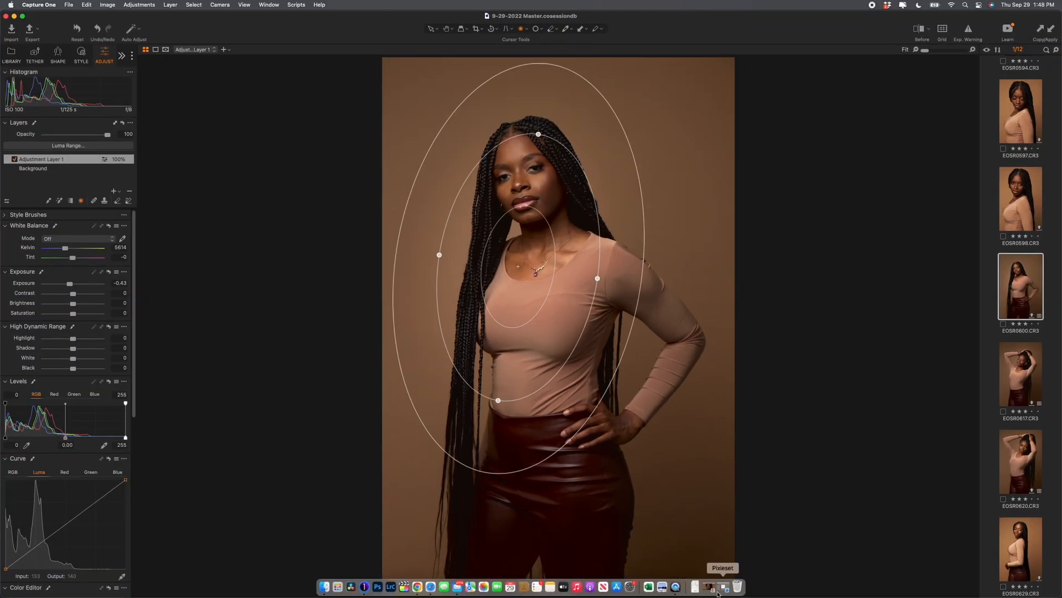
pyautogui.click(720, 592)
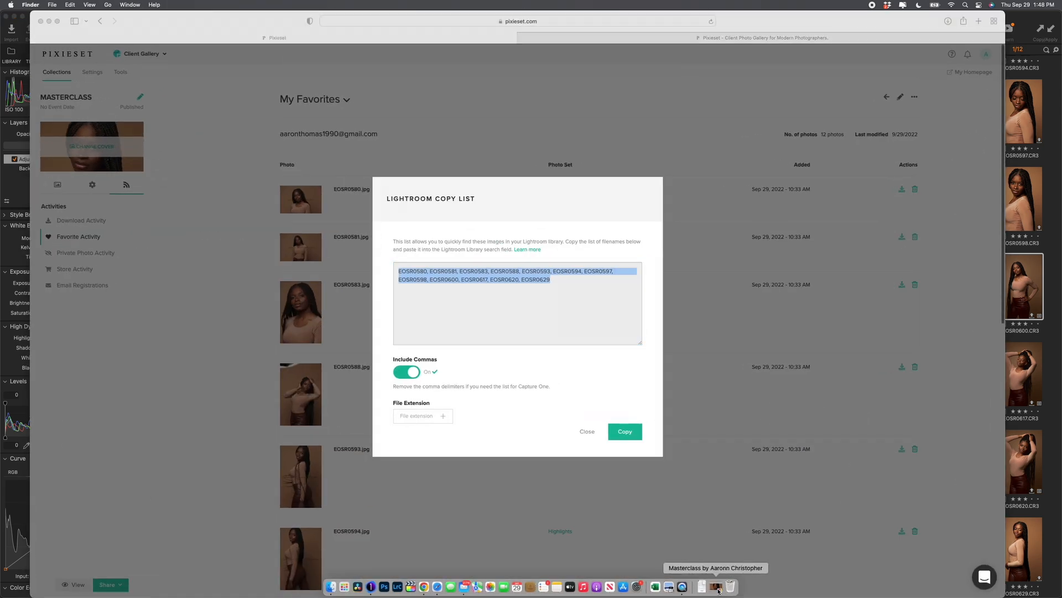
pyautogui.click(718, 591)
pyautogui.scroll(-15, 517, 308)
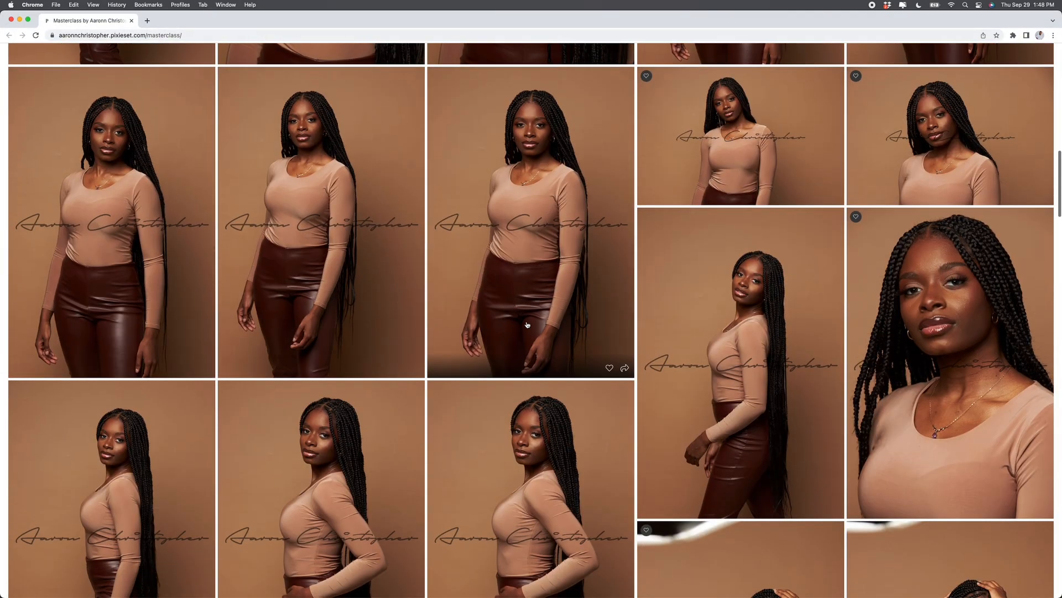
# Browse further down the Masterclass gallery proofs and switch back to Capture One
pyautogui.scroll(-5, 528, 324)
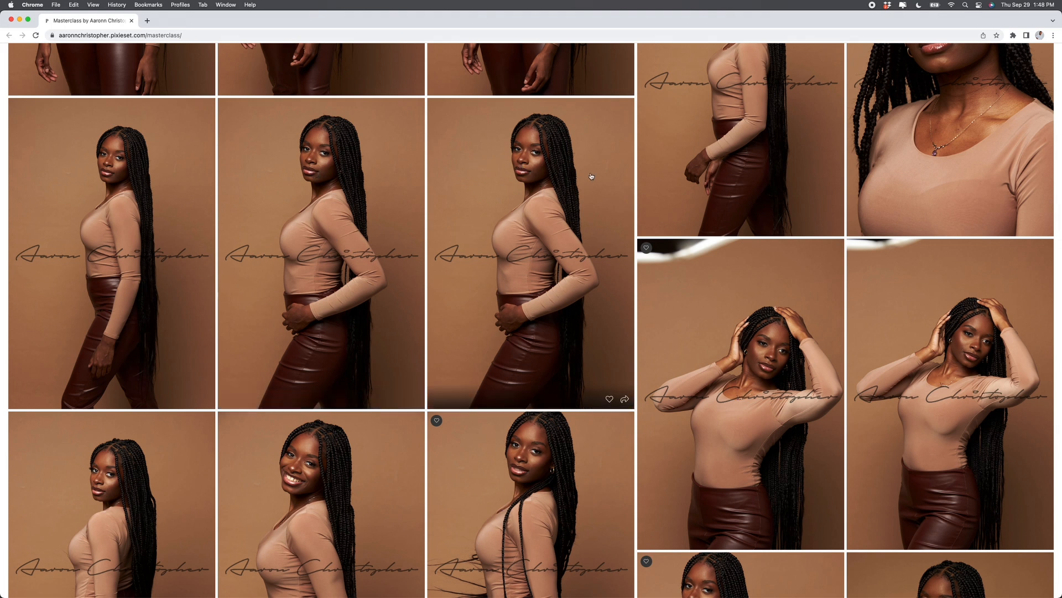
pyautogui.scroll(-5, 746, 303)
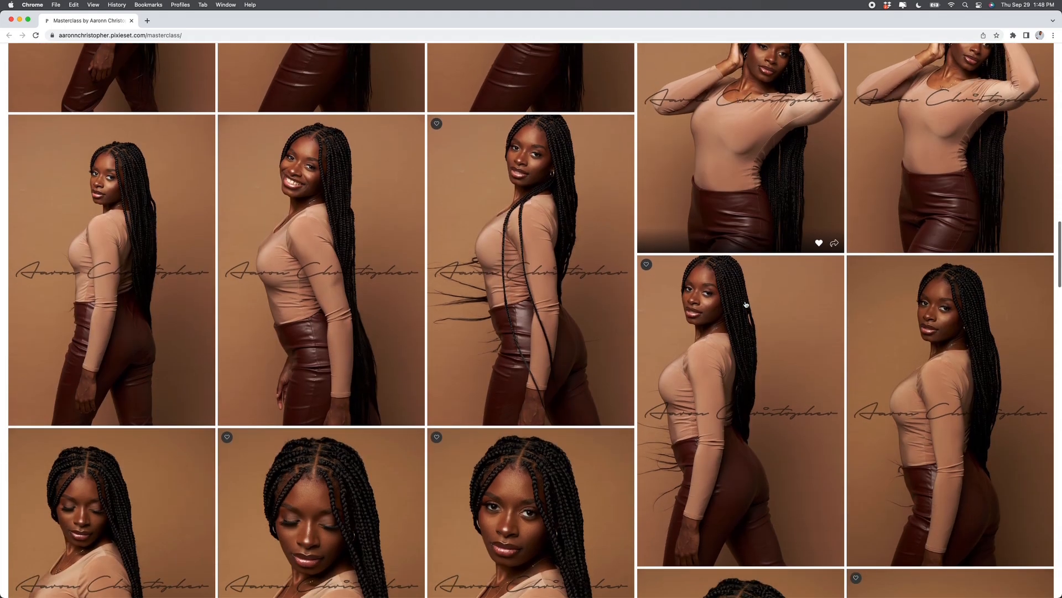
pyautogui.scroll(-2, 743, 304)
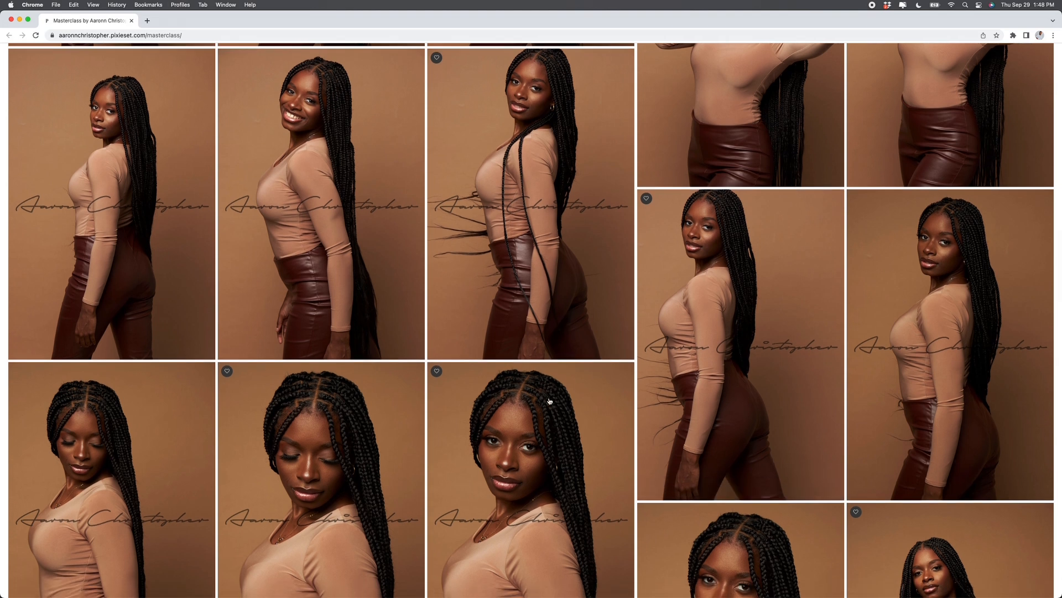
pyautogui.hotkey('ctrl', 'Up')
pyautogui.click(595, 263)
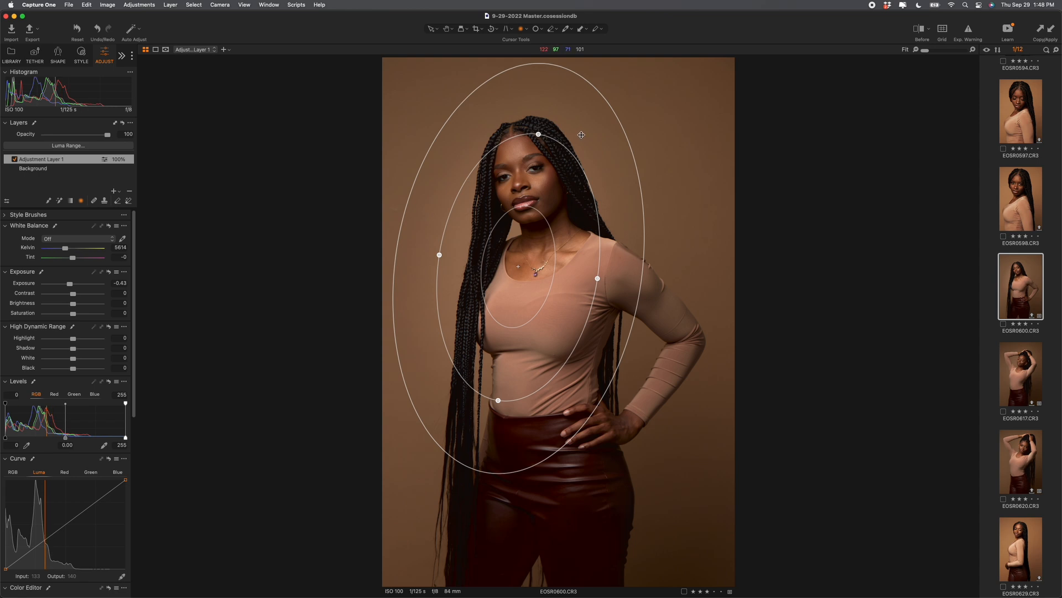
# Move the radial mask in EOSR0600 up toward the base of the model's neck and compare with the original image
pyautogui.moveTo(518, 266); pyautogui.dragTo(519, 251)
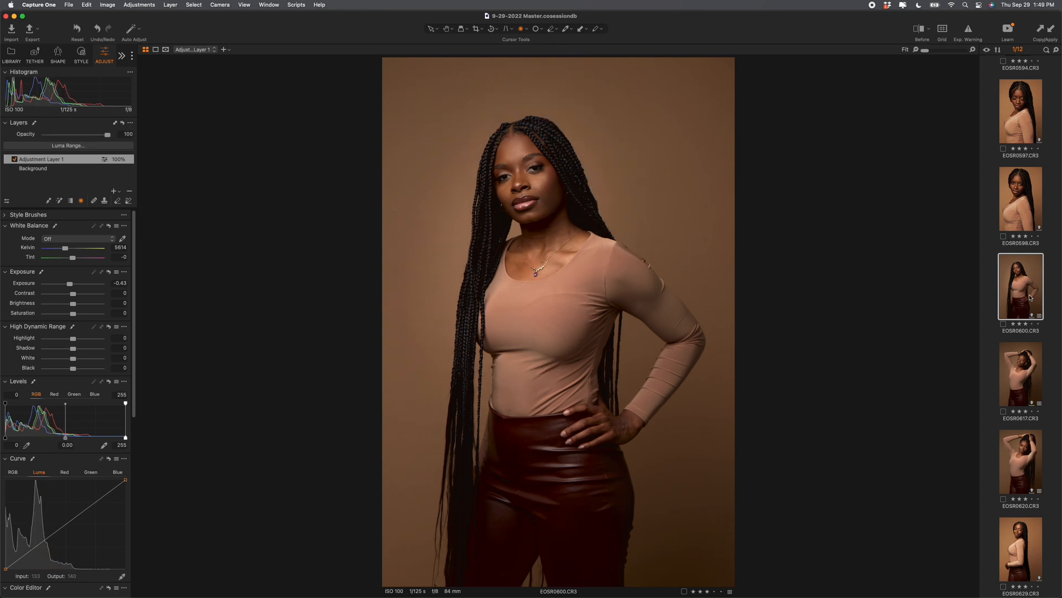
pyautogui.click(1049, 287)
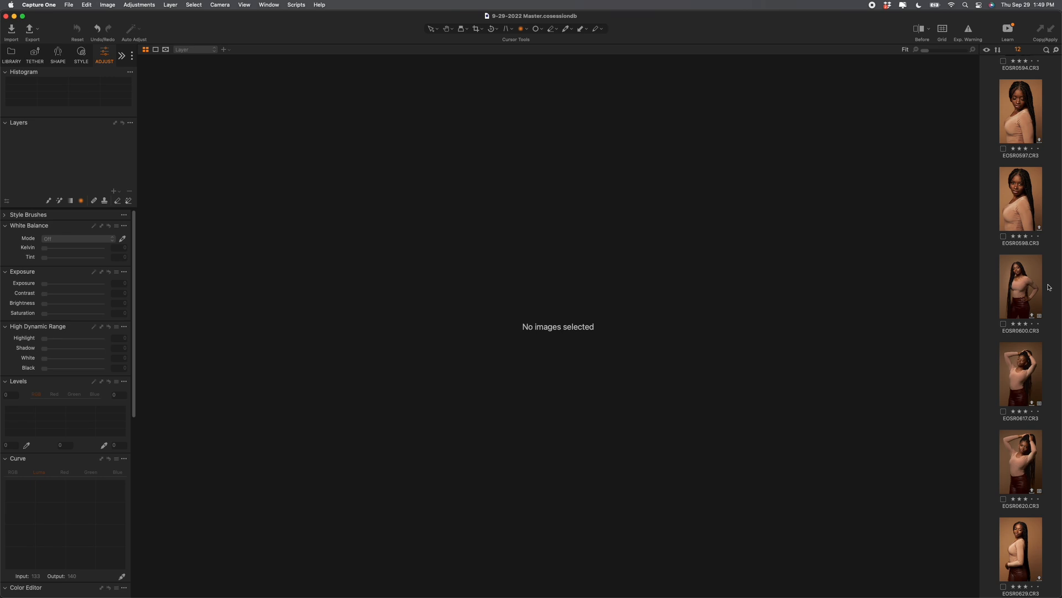
pyautogui.click(1028, 286)
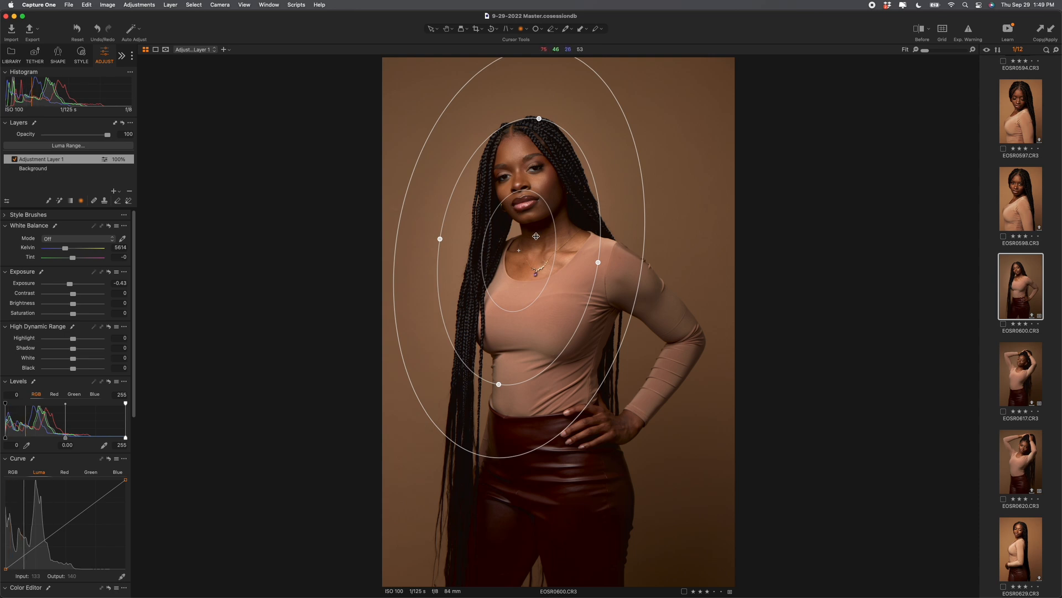
pyautogui.moveTo(520, 249); pyautogui.dragTo(524, 241)
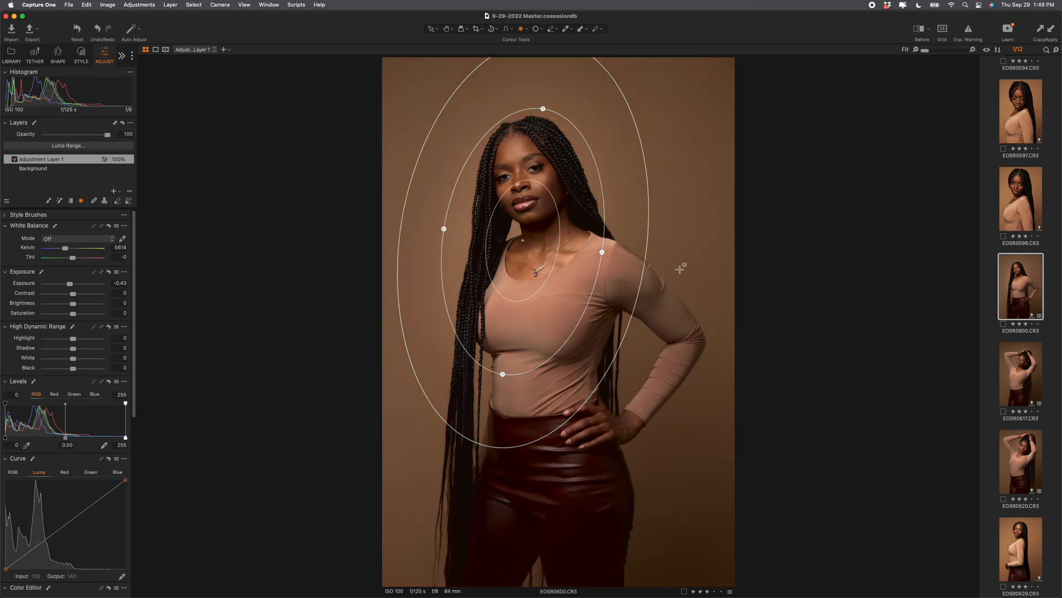
pyautogui.press('y')
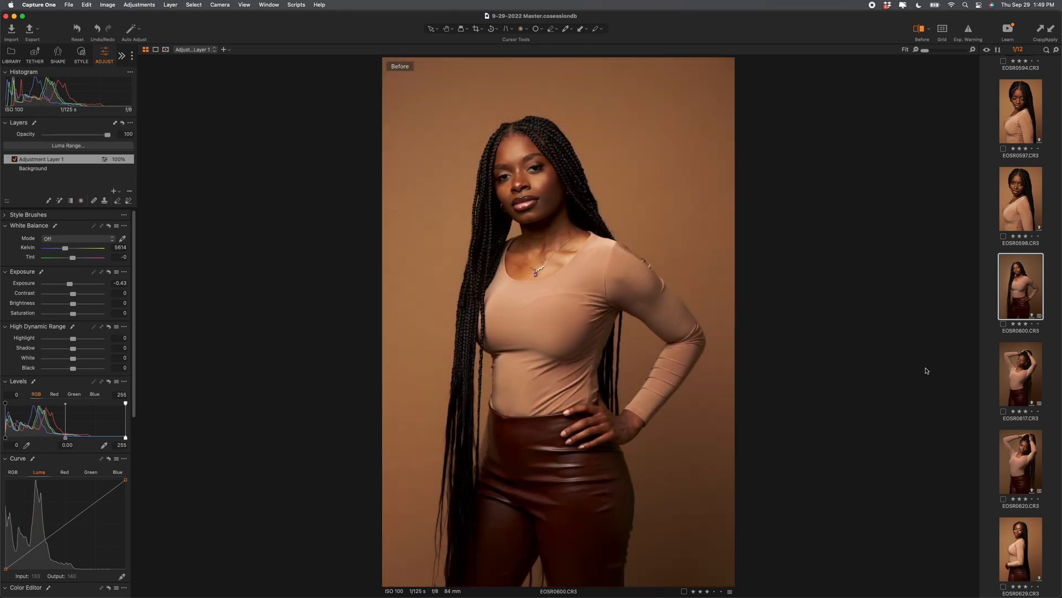
pyautogui.press('y')
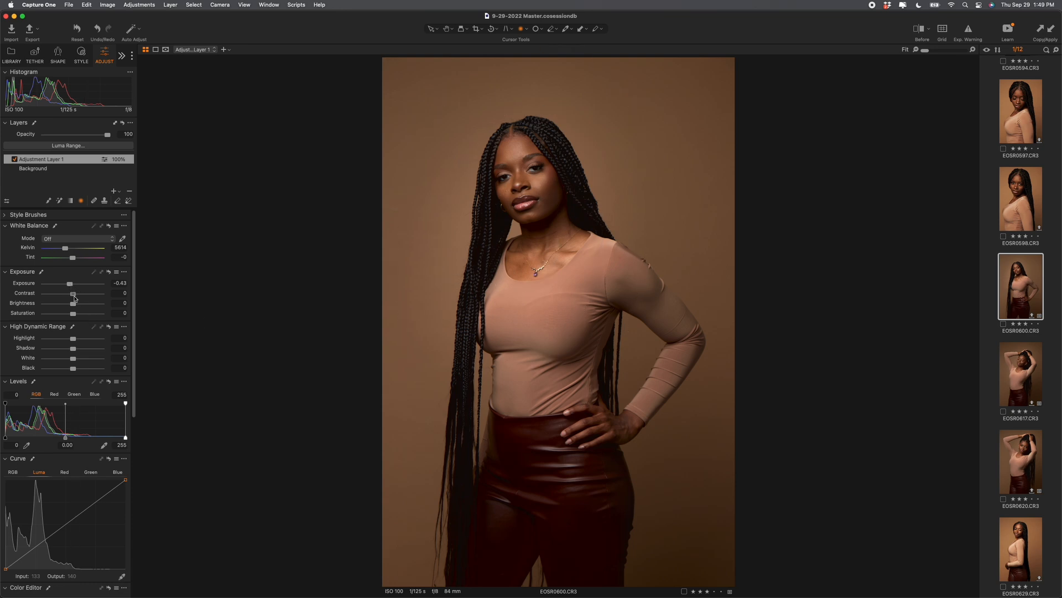
# Set the adjustment layer's contrast to 6 in EOSR0600 and slightly raise the contrast on the Background layer
pyautogui.moveTo(74, 298); pyautogui.dragTo(77, 298)
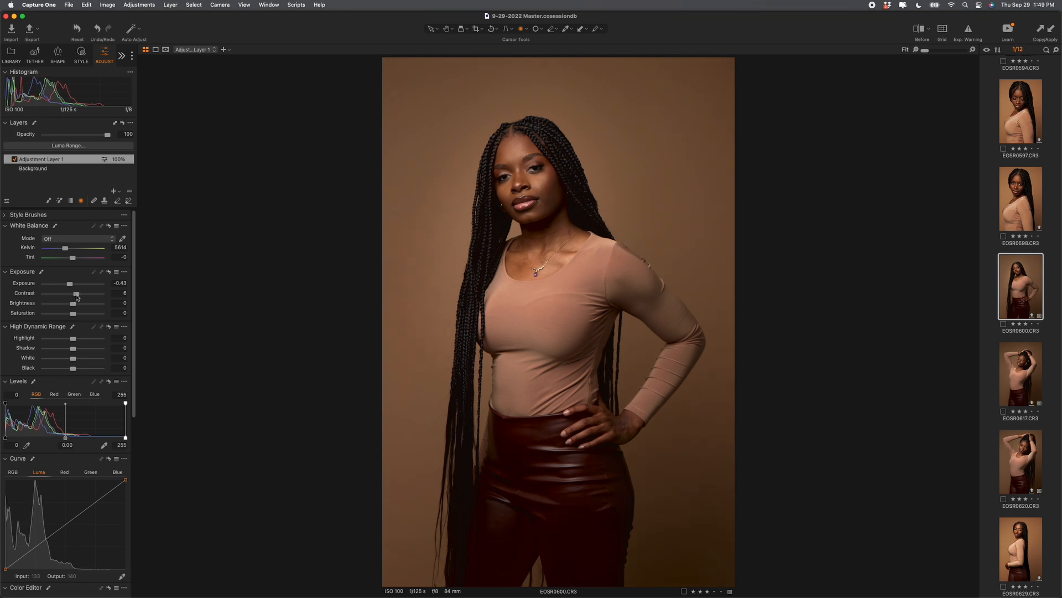
pyautogui.click(68, 168)
pyautogui.moveTo(74, 297); pyautogui.dragTo(76, 299)
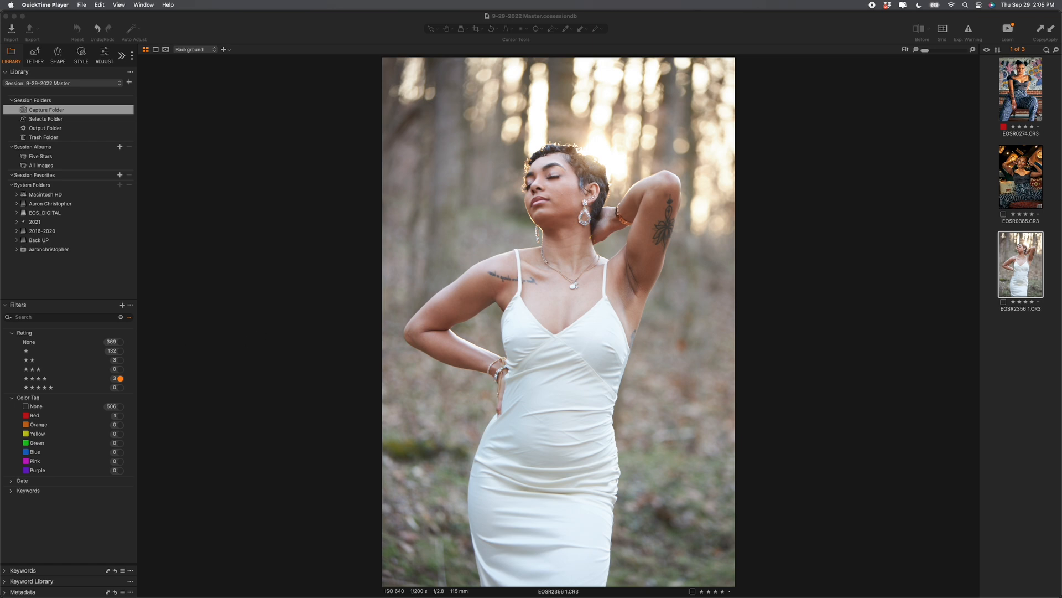
# Set the base characteristics curve of the outdoor portrait EOSR2356 1 to Linear Response
pyautogui.click(105, 58)
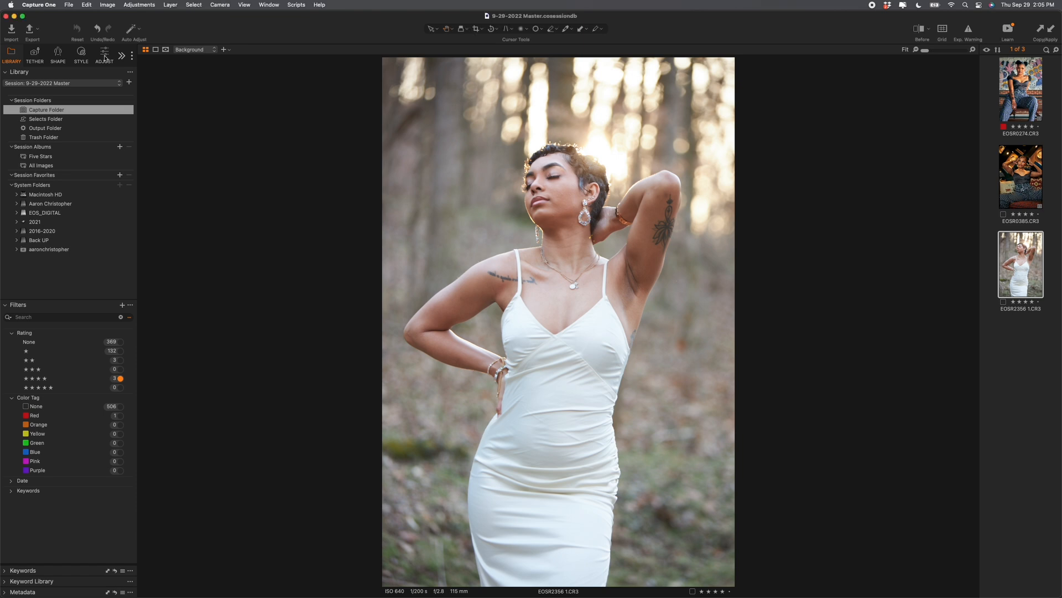
pyautogui.click(105, 57)
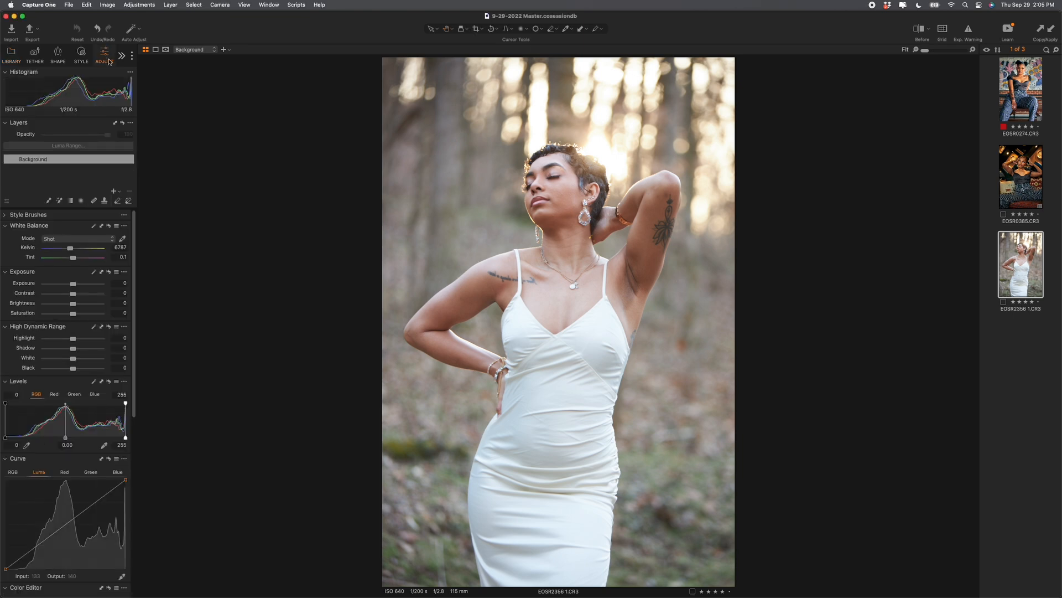
pyautogui.click(83, 53)
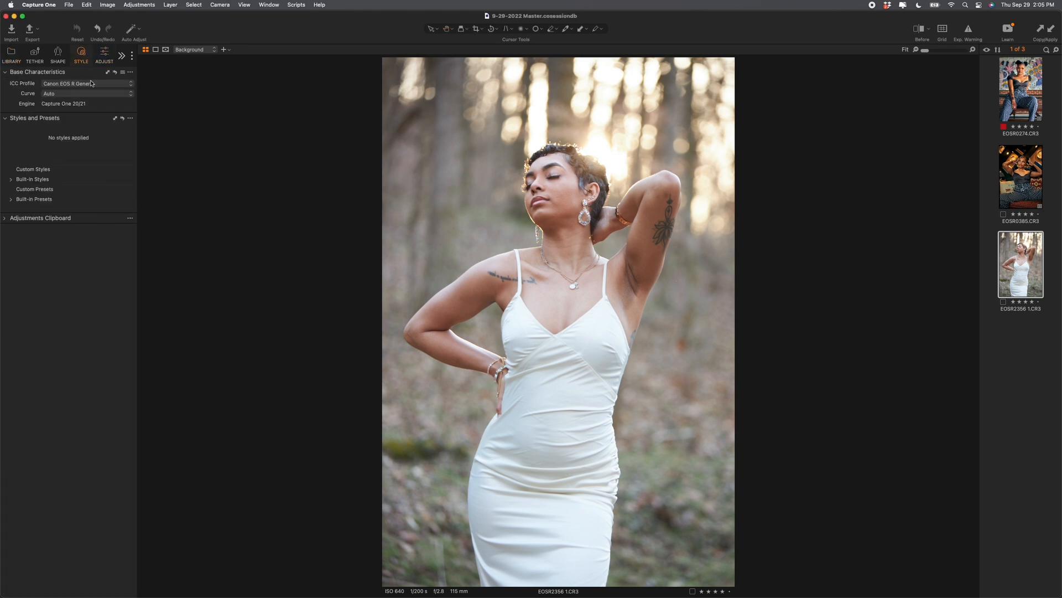
pyautogui.click(70, 93)
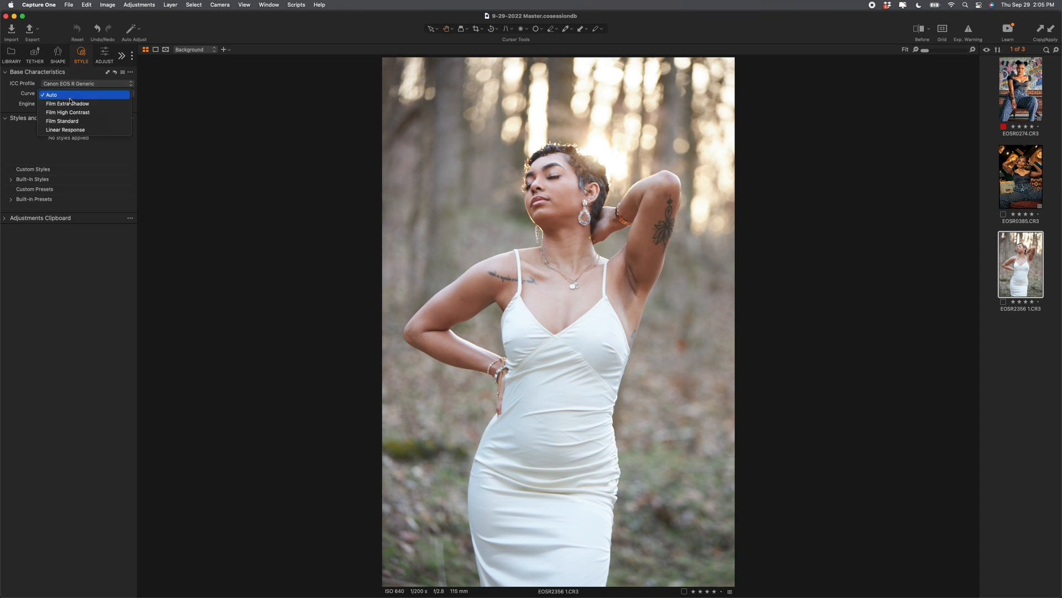
pyautogui.click(65, 129)
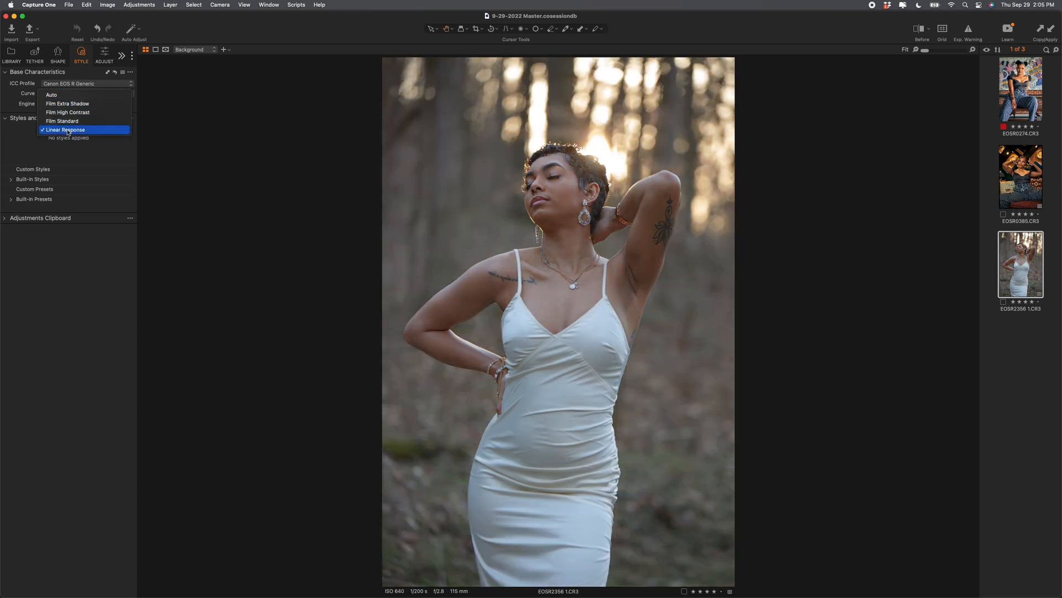
# Set exposure to 0.72, contrast to 7, saturation to 15 and the HDR highlight to -40 for EOSR2356 1
pyautogui.click(104, 55)
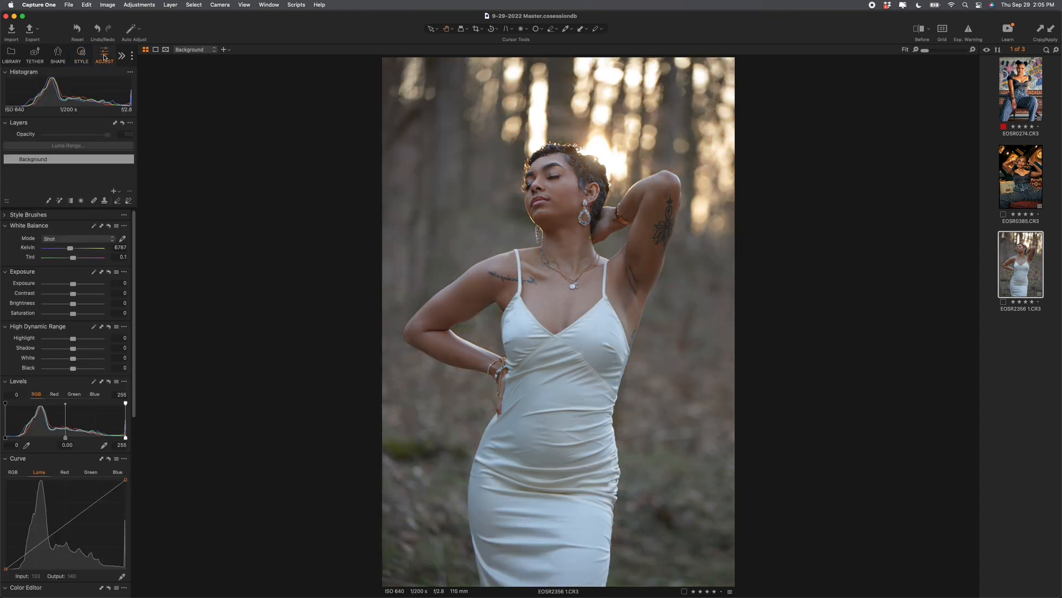
pyautogui.moveTo(72, 285); pyautogui.dragTo(78, 286)
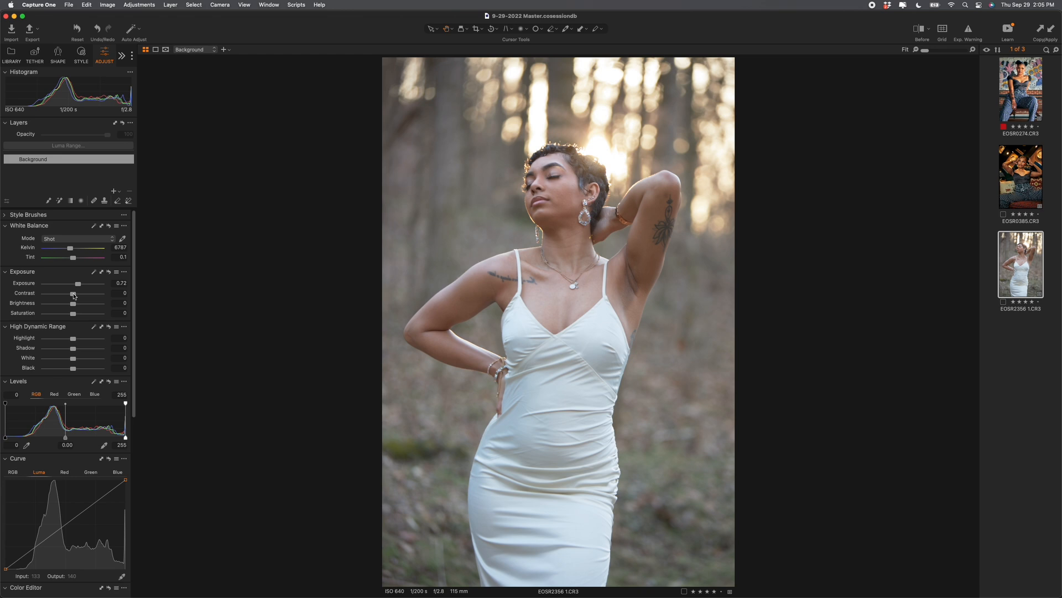
pyautogui.moveTo(73, 296); pyautogui.dragTo(77, 295)
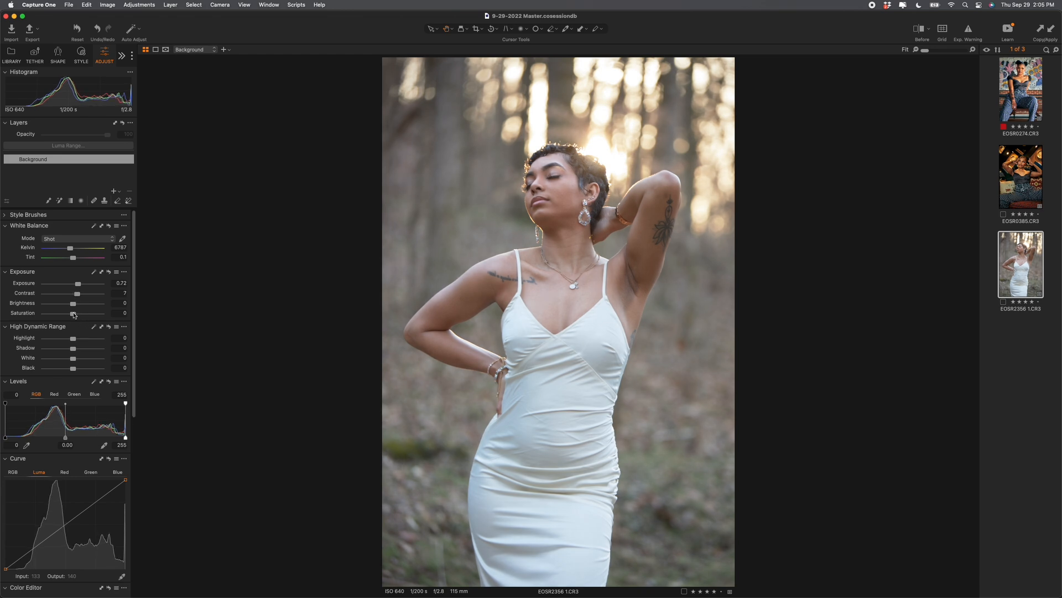
pyautogui.moveTo(74, 314); pyautogui.dragTo(76, 315)
pyautogui.moveTo(73, 339); pyautogui.dragTo(61, 340)
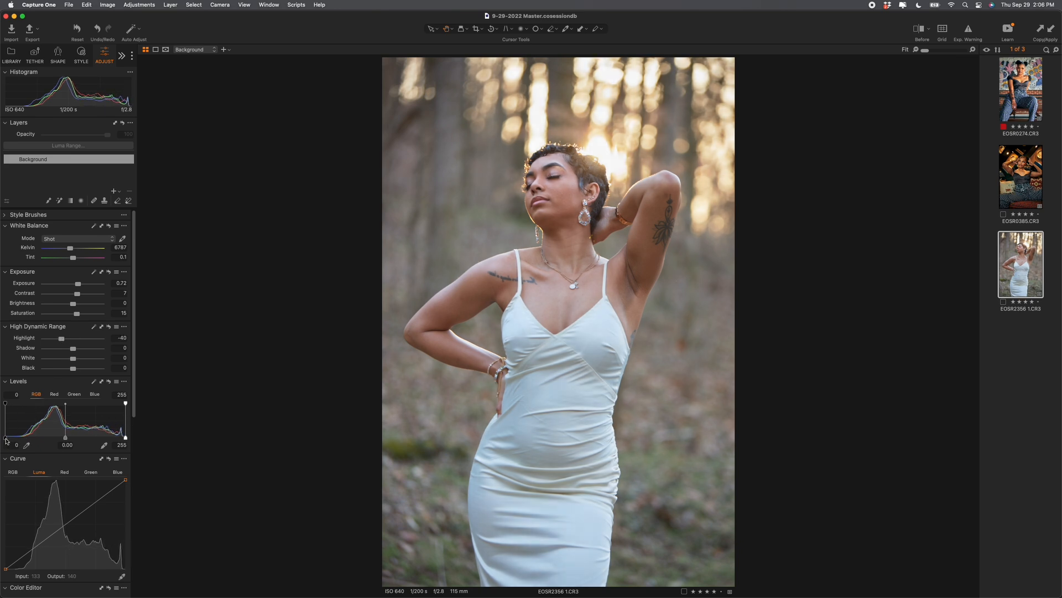
# Set the RGB levels to a black point of 14 and midtone of 0.06, and reduce saturation to 10
pyautogui.moveTo(5, 439); pyautogui.dragTo(9, 438)
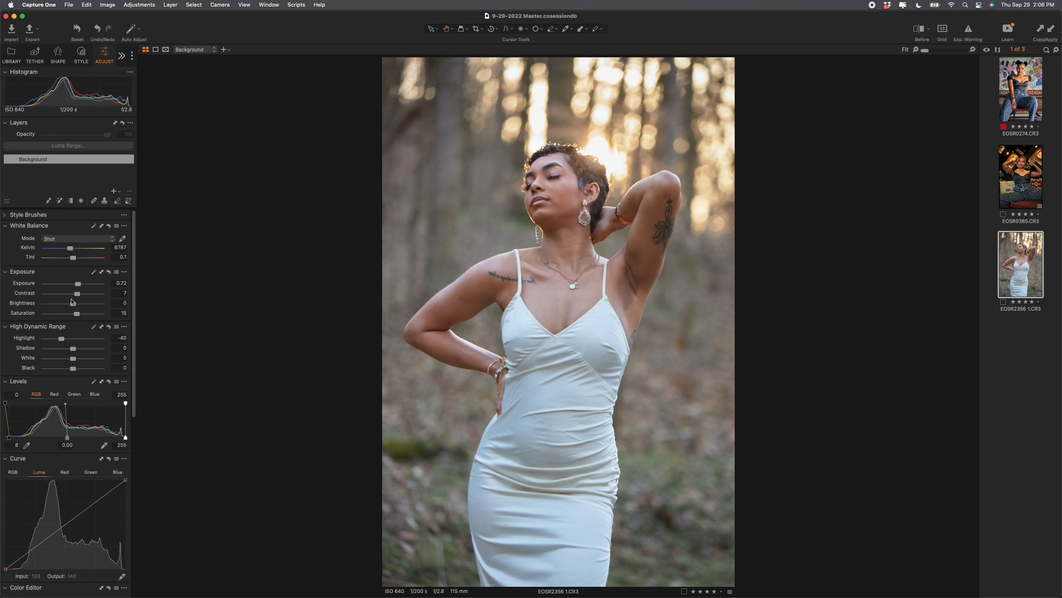
pyautogui.moveTo(77, 311); pyautogui.dragTo(76, 313)
pyautogui.moveTo(9, 437); pyautogui.dragTo(64, 438)
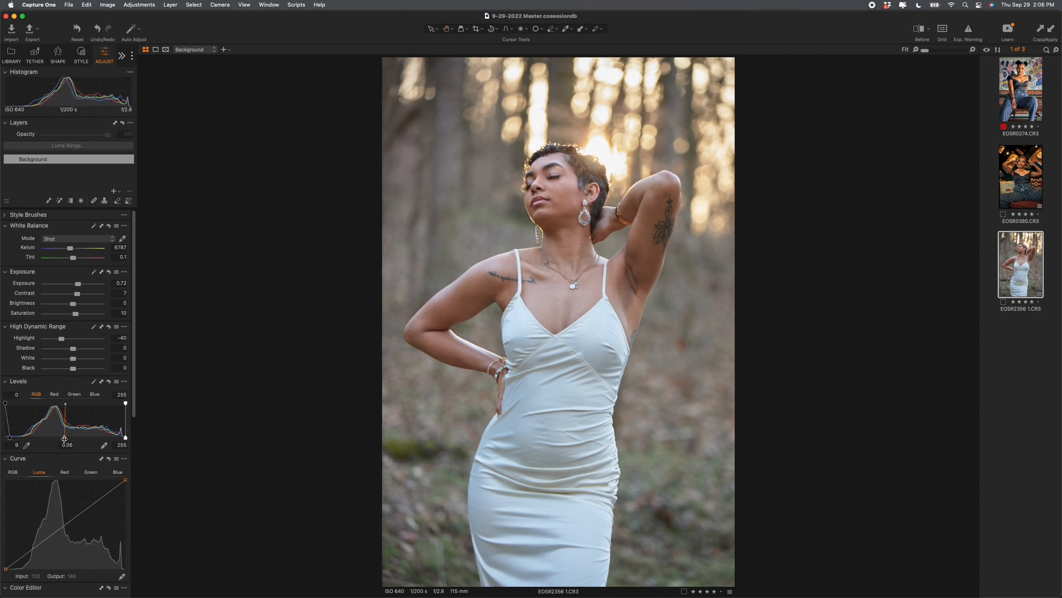
pyautogui.moveTo(10, 439); pyautogui.dragTo(14, 439)
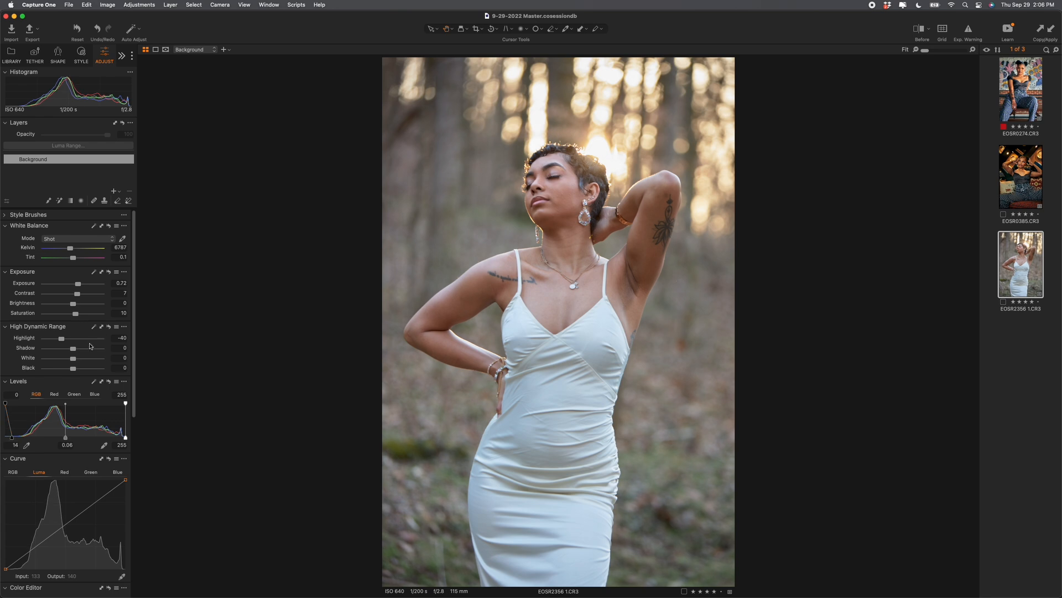
# Set the HDR shadow to -19 and black to -13, the levels midtone to 0.09, and saturation to 12
pyautogui.moveTo(72, 371); pyautogui.dragTo(68, 353)
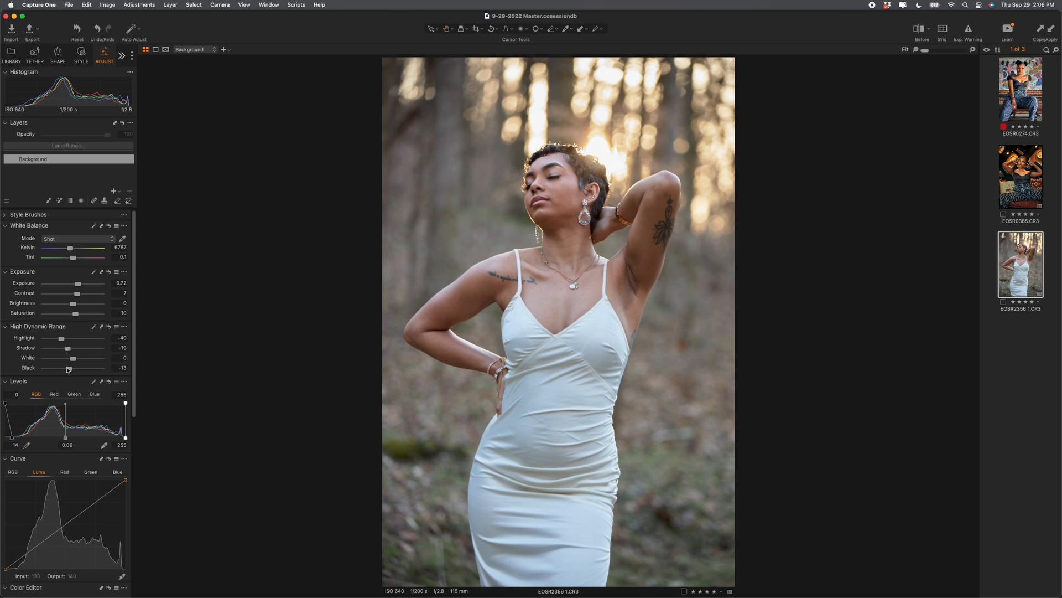
pyautogui.moveTo(66, 440); pyautogui.dragTo(64, 440)
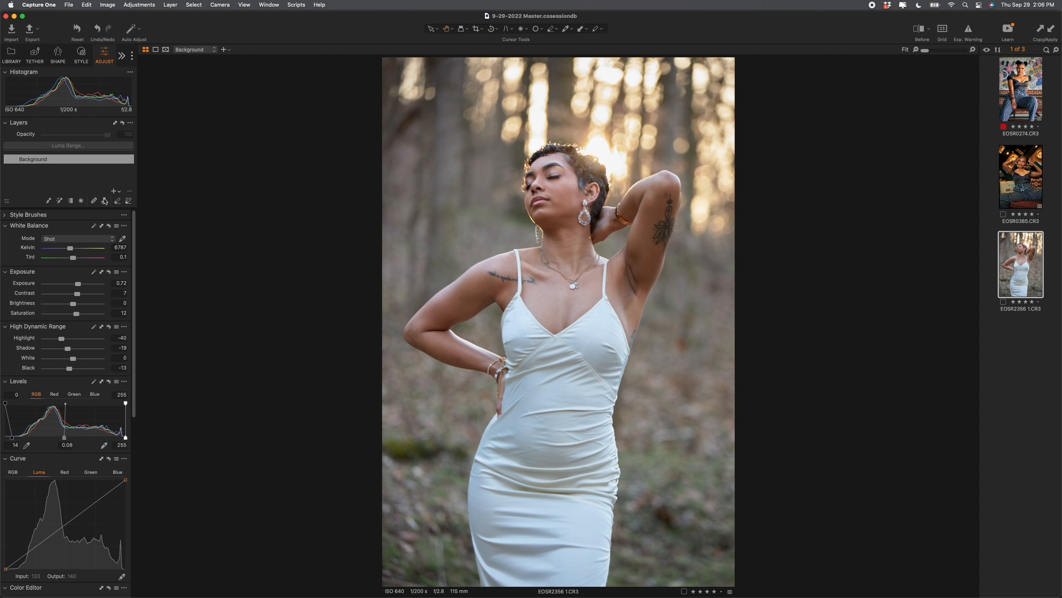
# Adjust the green range in the Color Editor to hue -9.1, saturation 11.2 and lightness -9.3
pyautogui.scroll(-10, 63, 435)
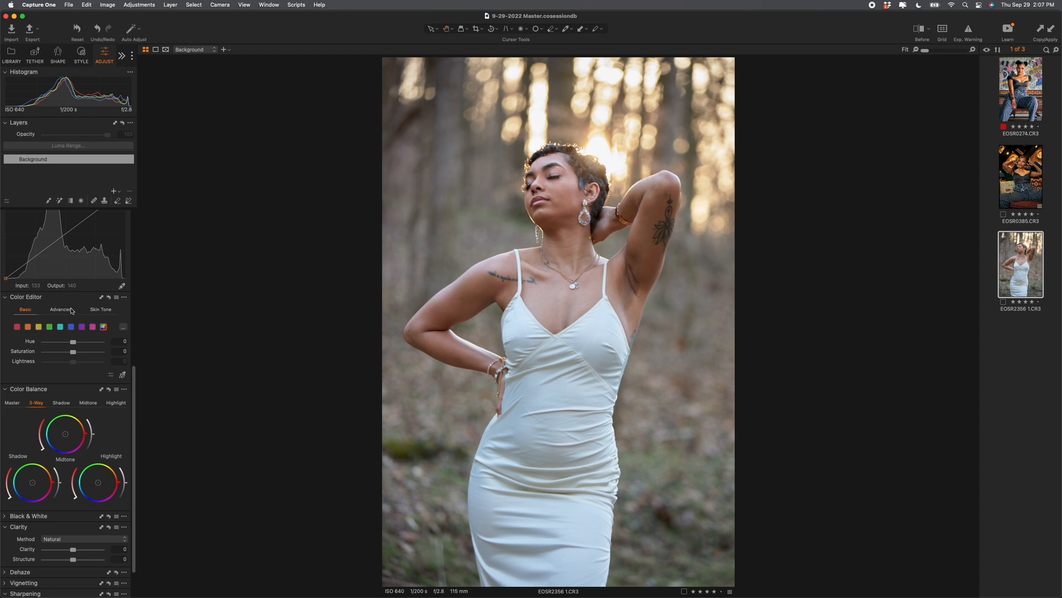
pyautogui.click(50, 328)
pyautogui.moveTo(72, 343)
pyautogui.mouseDown()
pyautogui.moveTo(37, 344)
pyautogui.moveTo(155, 333)
pyautogui.moveTo(24, 344)
pyautogui.moveTo(112, 346)
pyautogui.moveTo(64, 348)
pyautogui.mouseUp()
pyautogui.moveTo(66, 349); pyautogui.dragTo(70, 365)
pyautogui.moveTo(75, 354); pyautogui.dragTo(76, 355)
pyautogui.moveTo(76, 354); pyautogui.dragTo(77, 354)
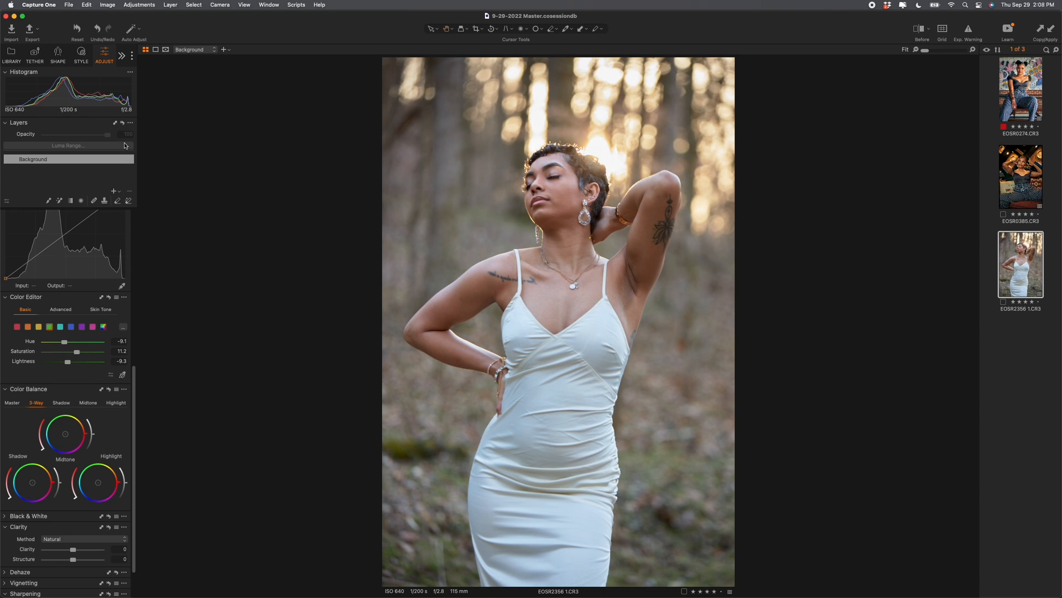
# Set contrast to 10 and the HDR highlight to -42, and compare the grade with the original image
pyautogui.scroll(10, 71, 374)
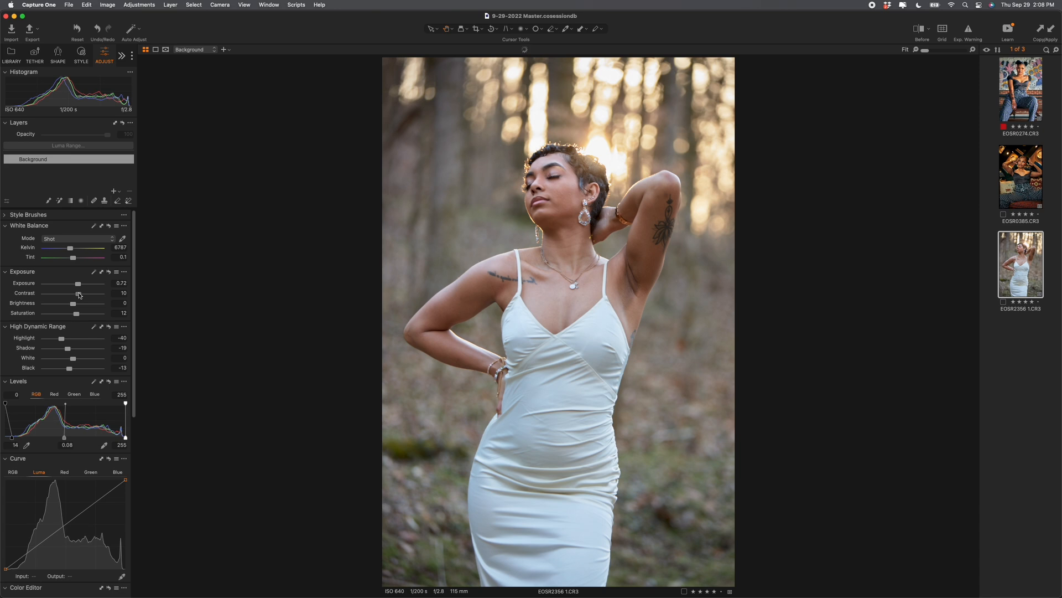
pyautogui.moveTo(73, 305); pyautogui.dragTo(72, 305)
pyautogui.moveTo(61, 338); pyautogui.dragTo(61, 340)
pyautogui.press('y')
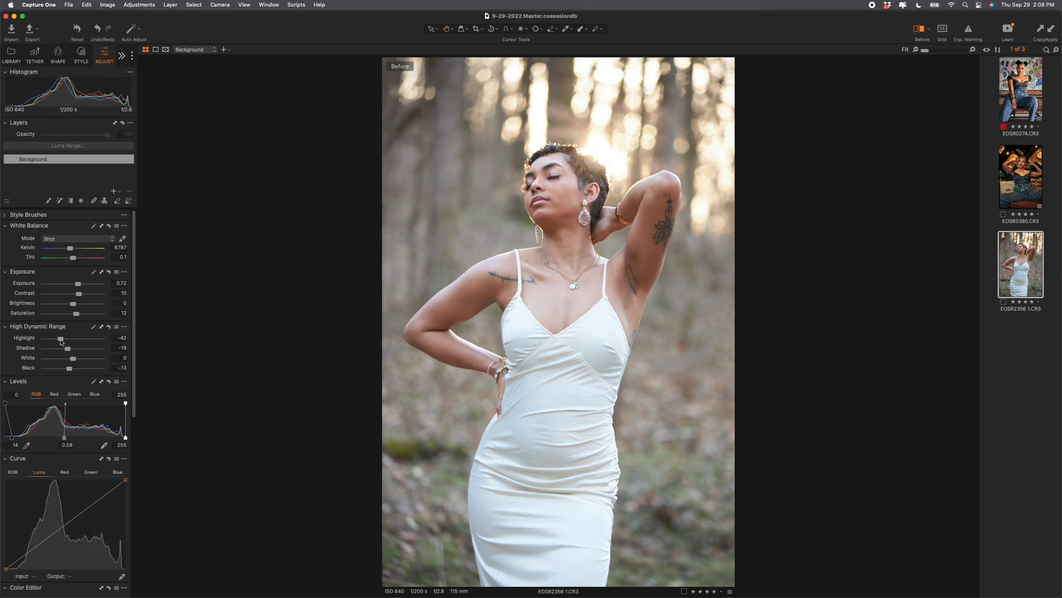
pyautogui.press('y')
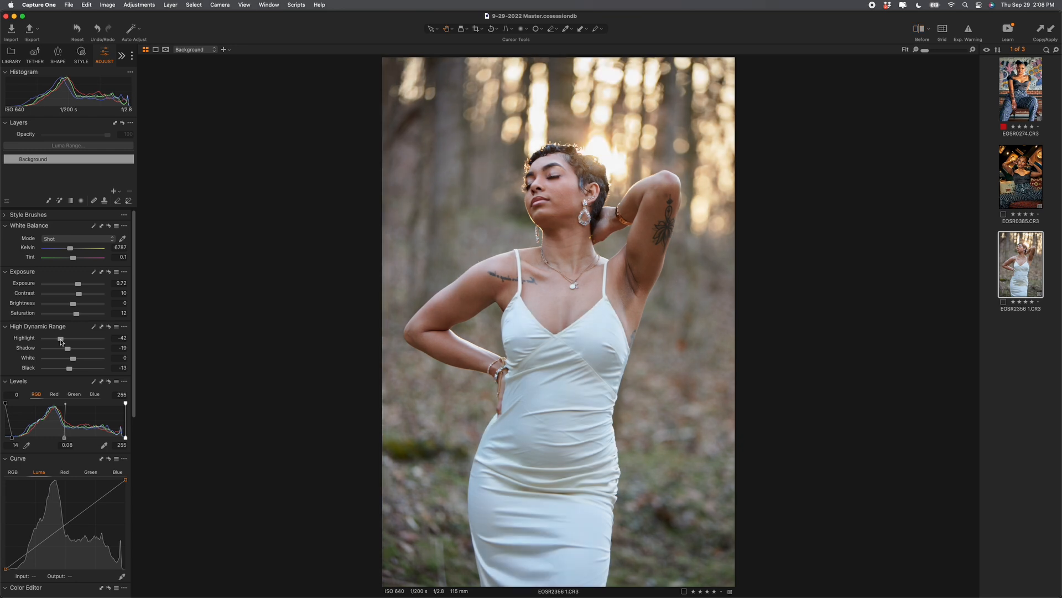
pyautogui.press('y')
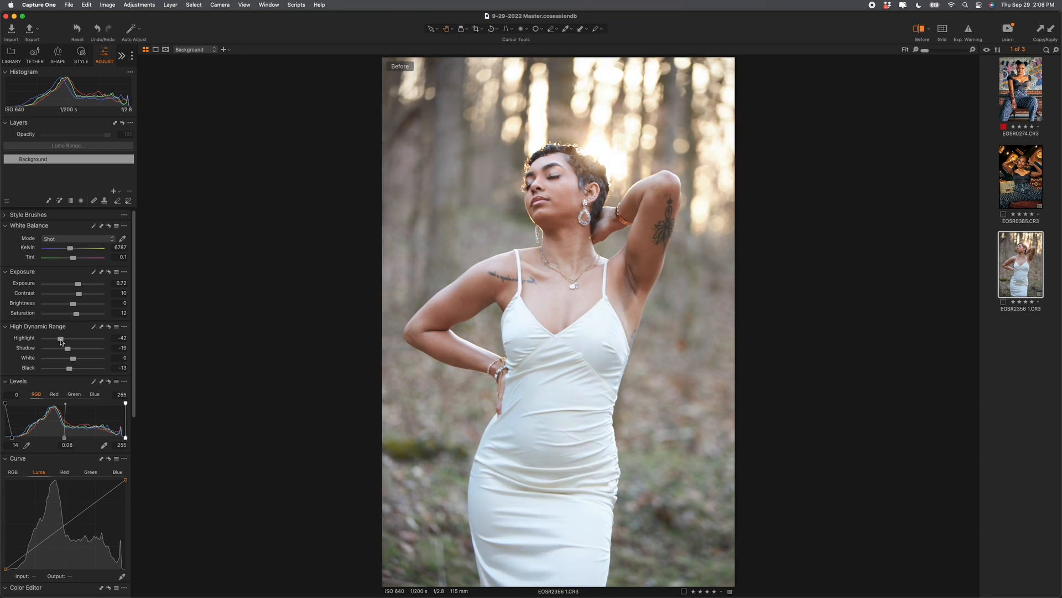
pyautogui.press('y')
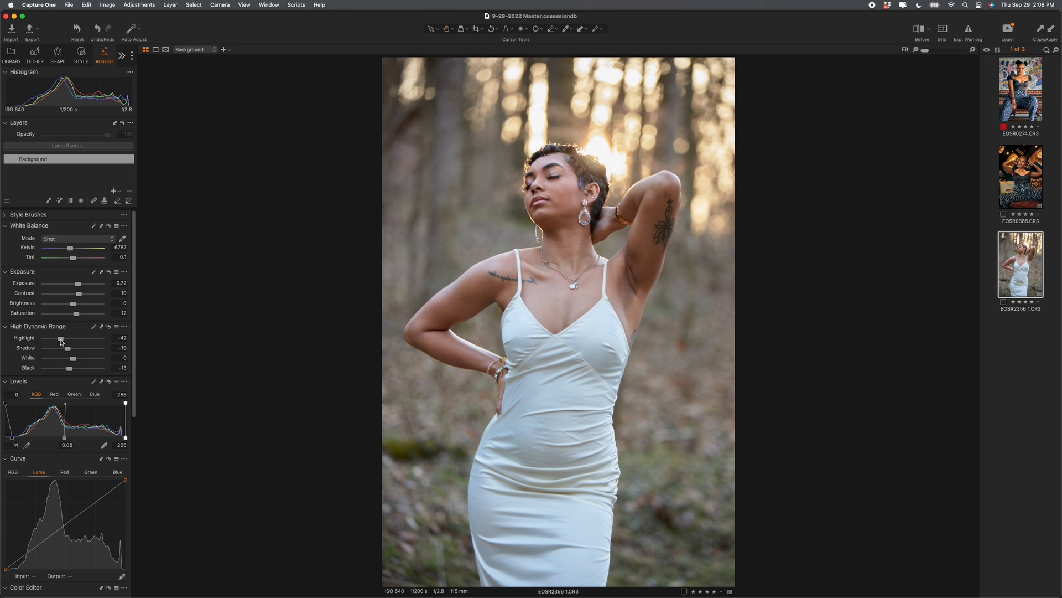
pyautogui.press('y')
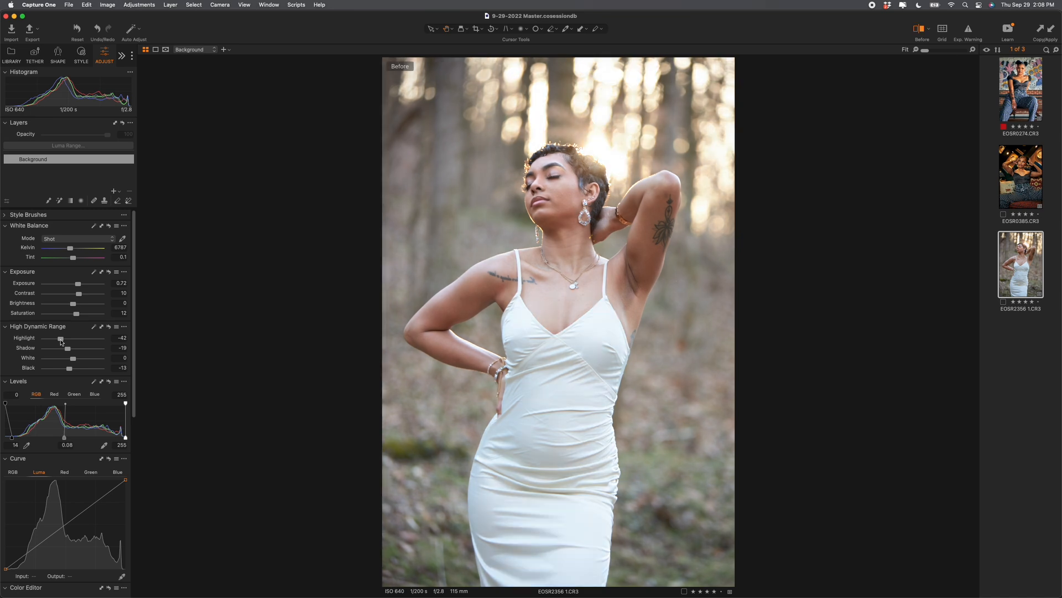
pyautogui.press('y')
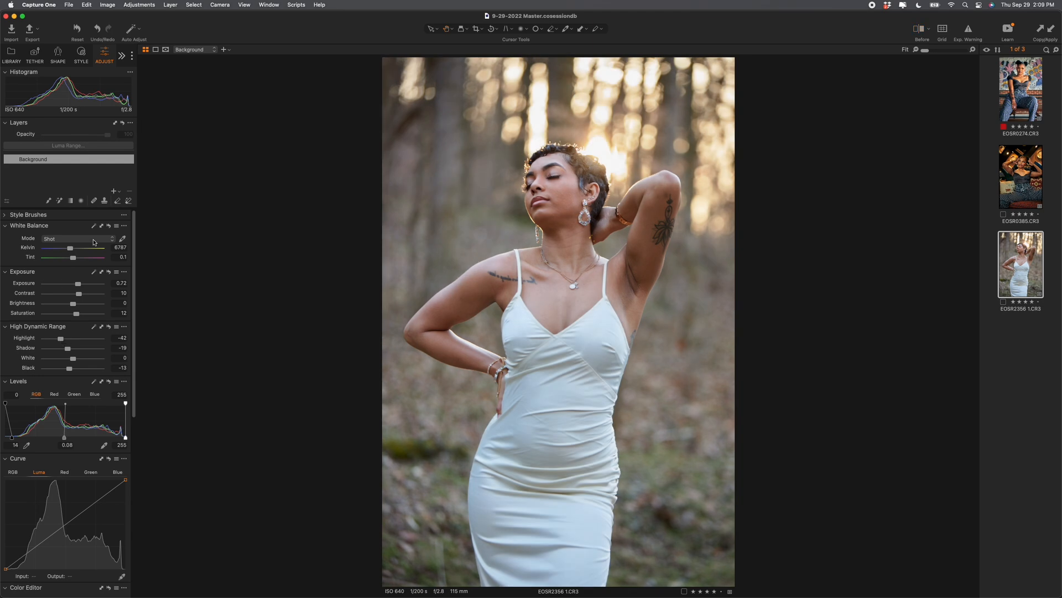
# Set the exposure to 0.94 and the RGB levels to a black point of 17 and midtone of 0.02
pyautogui.moveTo(80, 284); pyautogui.dragTo(82, 285)
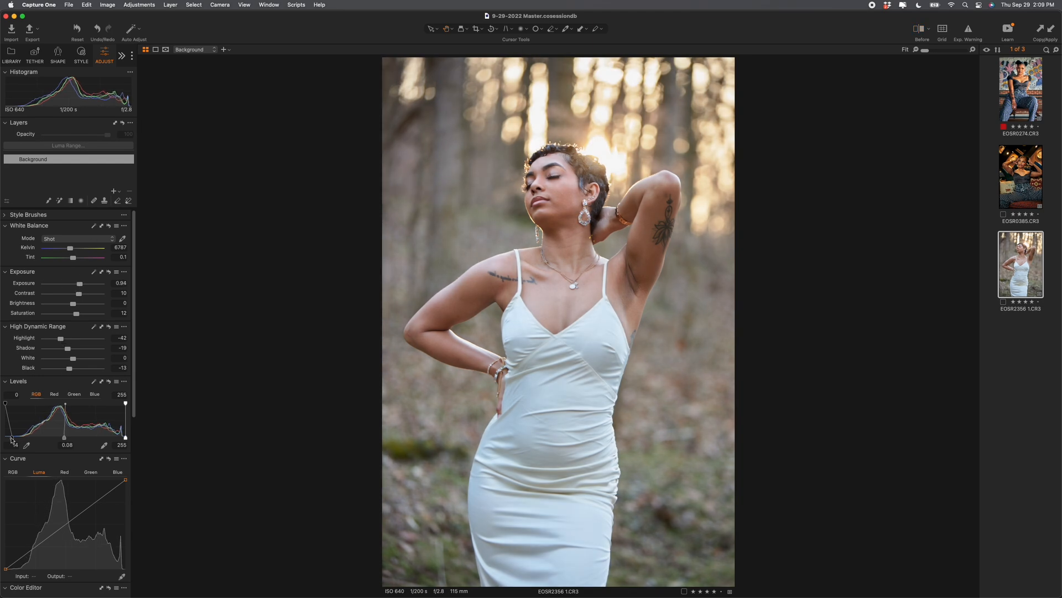
pyautogui.moveTo(64, 438); pyautogui.dragTo(67, 438)
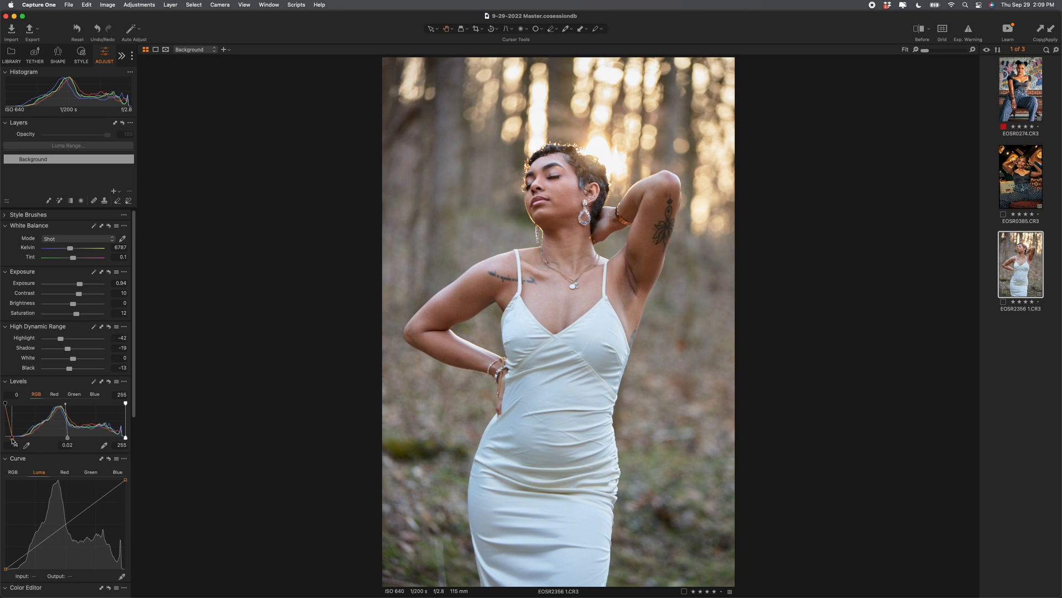
pyautogui.moveTo(12, 440); pyautogui.dragTo(14, 438)
# Set the High Dynamic Range white to 10 and black to -23
pyautogui.scroll(-1, 70, 350)
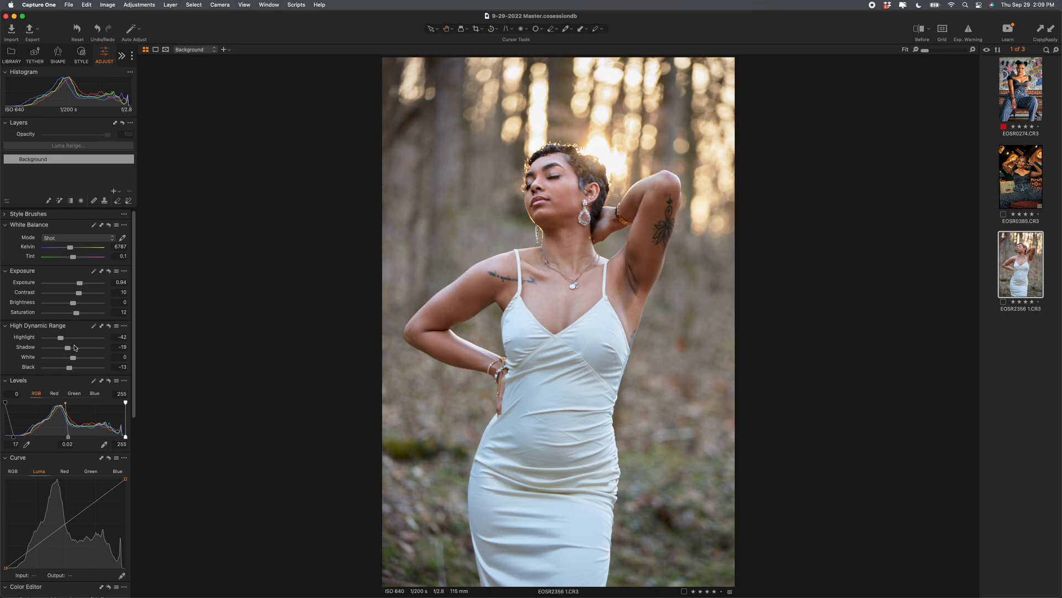
pyautogui.moveTo(74, 359)
pyautogui.mouseDown()
pyautogui.moveTo(62, 361)
pyautogui.moveTo(76, 366)
pyautogui.mouseUp()
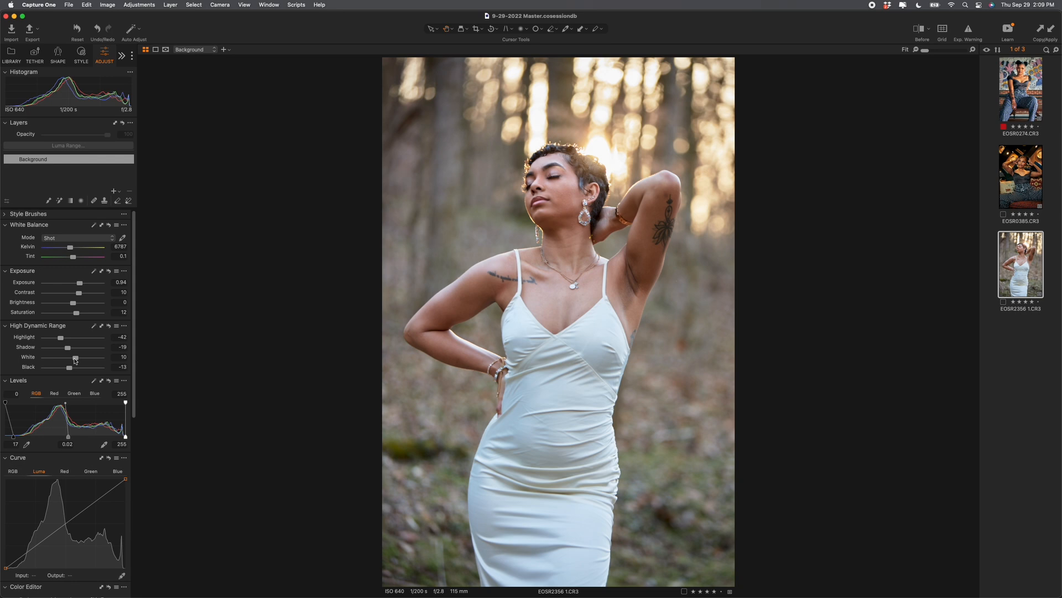
pyautogui.moveTo(70, 368); pyautogui.dragTo(68, 368)
# Shape the Luma curve with slightly adjusted shadow, midtone and highlight points, and preview the image without the curve
pyautogui.scroll(-3, 65, 471)
pyautogui.moveTo(64, 484); pyautogui.dragTo(36, 505)
pyautogui.click(38, 502)
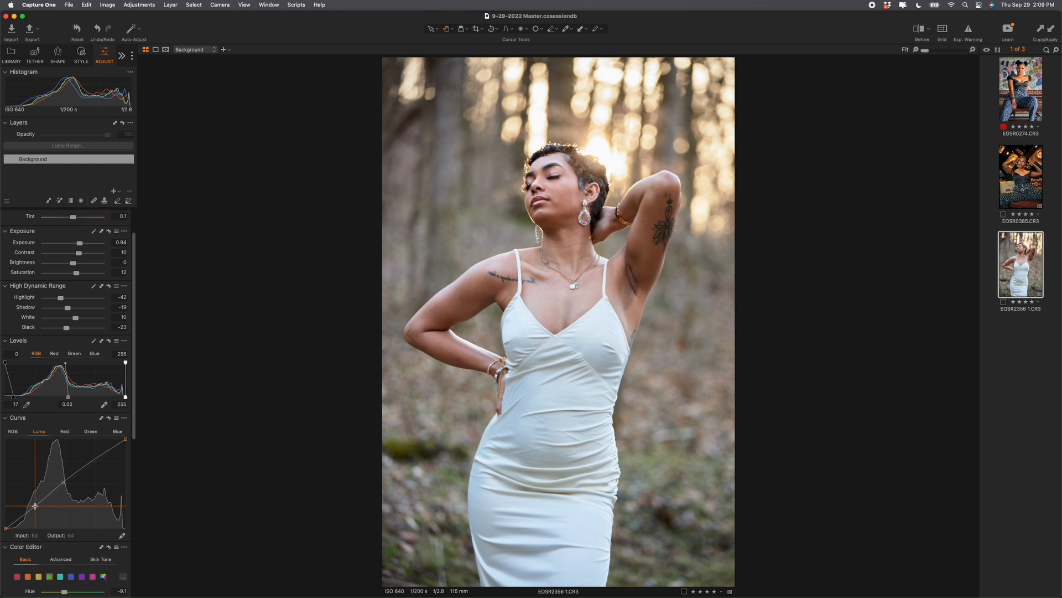
pyautogui.moveTo(35, 506); pyautogui.dragTo(30, 509)
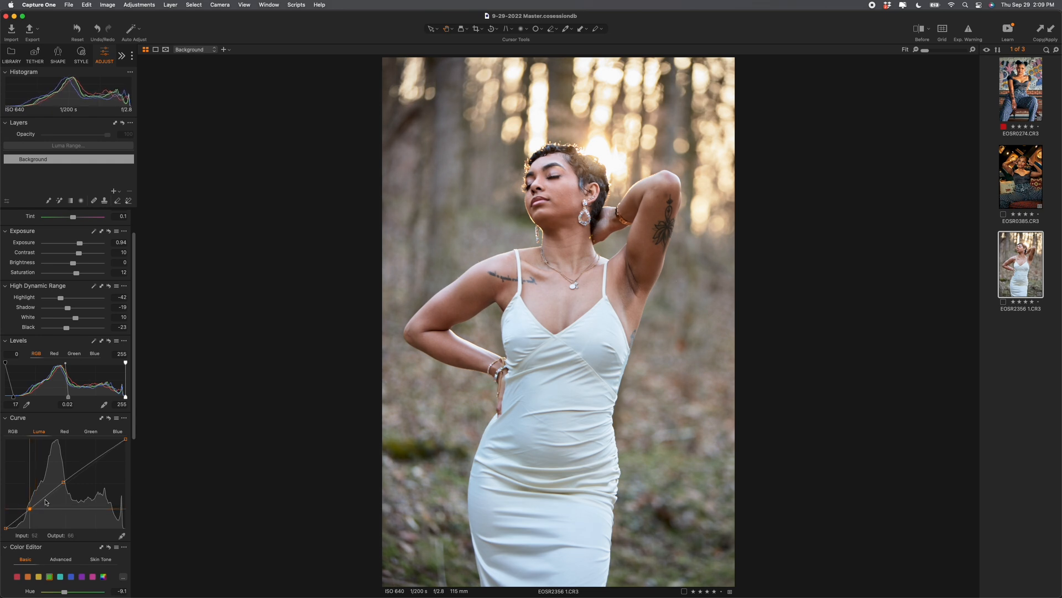
pyautogui.click(94, 461)
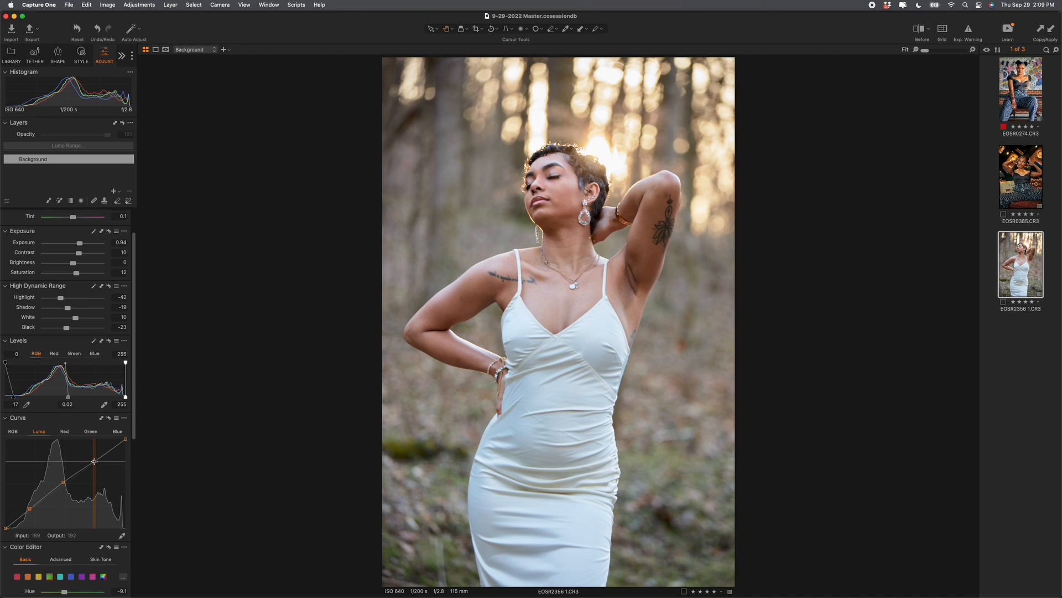
pyautogui.moveTo(94, 461); pyautogui.dragTo(94, 461)
pyautogui.click(63, 482)
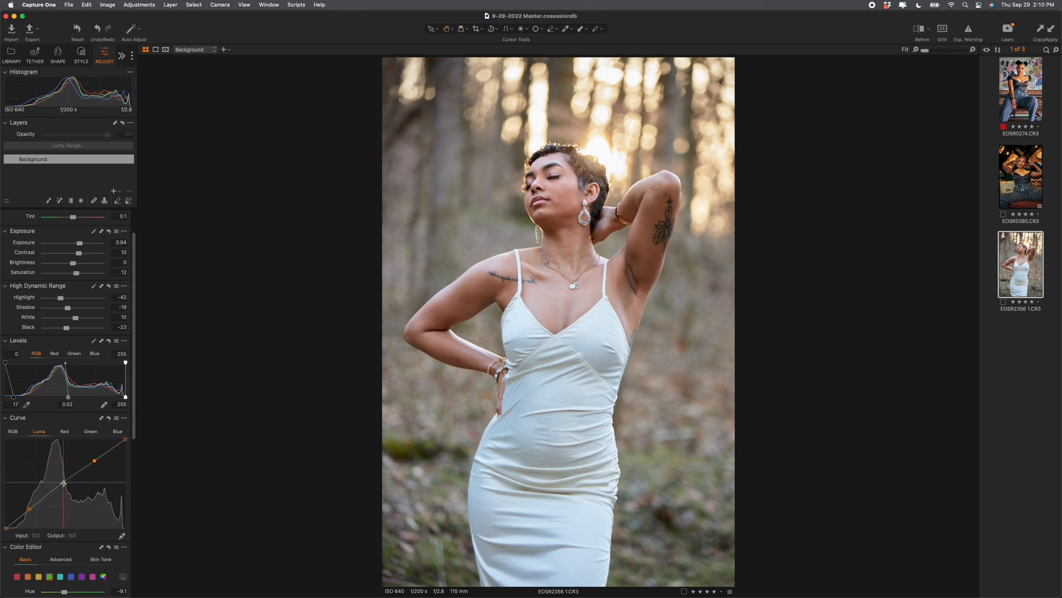
pyautogui.moveTo(63, 482); pyautogui.dragTo(63, 484)
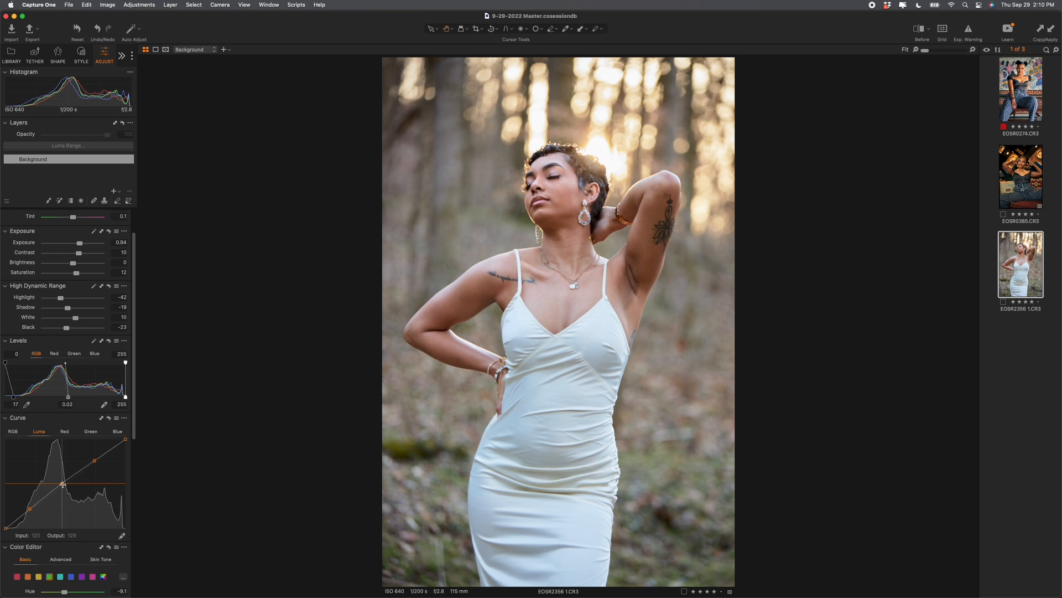
pyautogui.keyDown('alt'); pyautogui.click(109, 421); pyautogui.keyUp('alt')
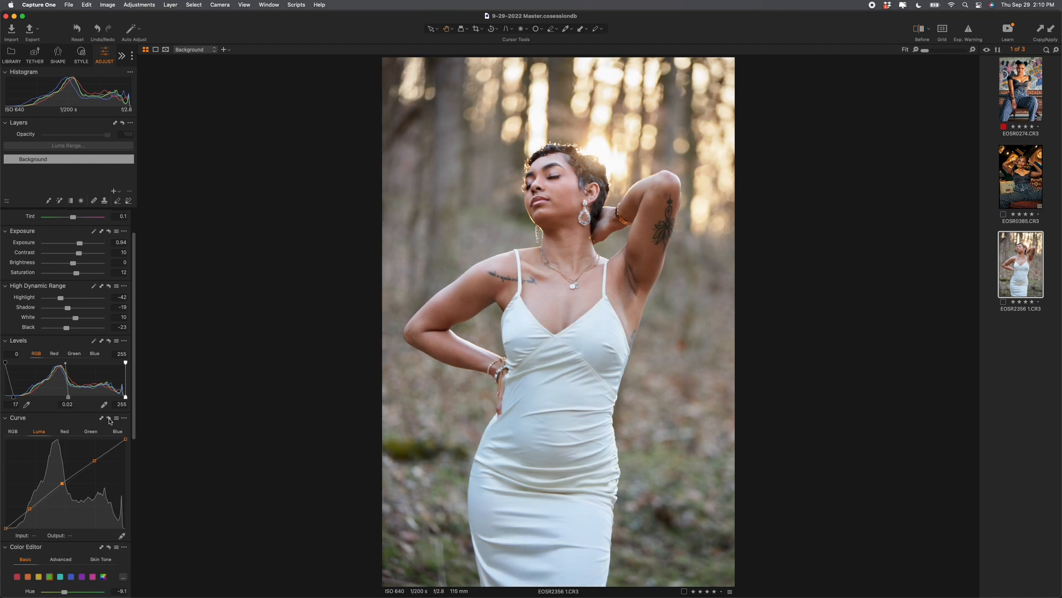
# Give the highlights a slight warm tint and lower their lightness in the 3-way Color Balance, and compare with the original image
pyautogui.scroll(2, 78, 299)
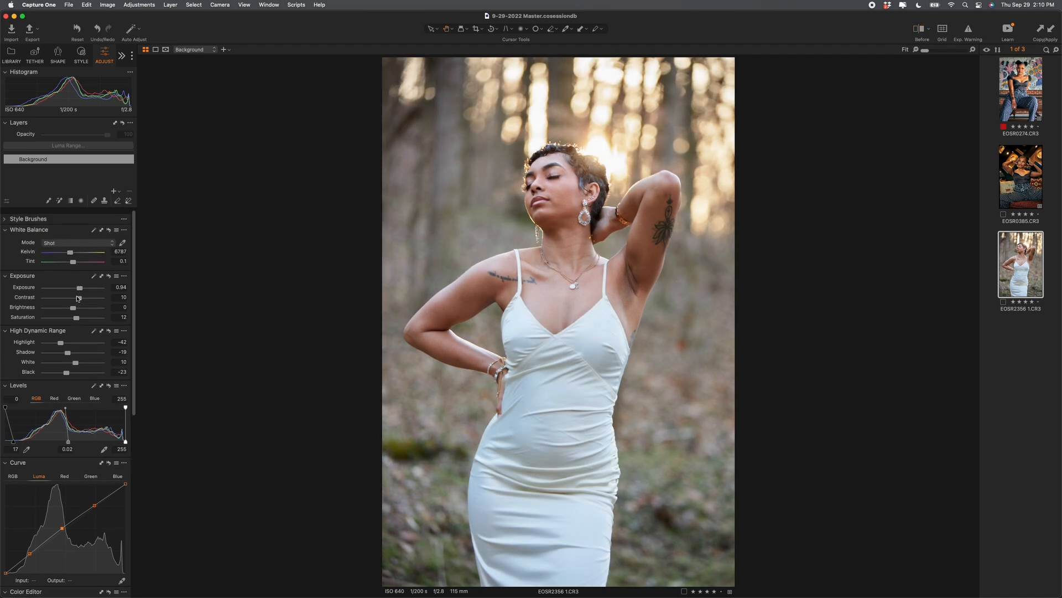
pyautogui.scroll(-10, 92, 295)
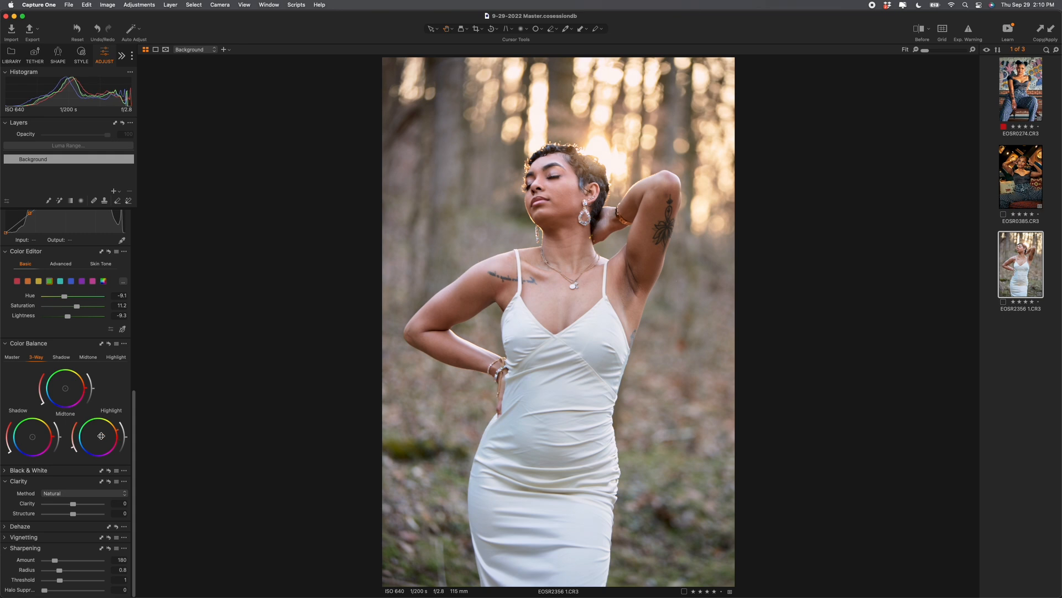
pyautogui.moveTo(100, 436); pyautogui.dragTo(101, 435)
pyautogui.moveTo(126, 439); pyautogui.dragTo(125, 440)
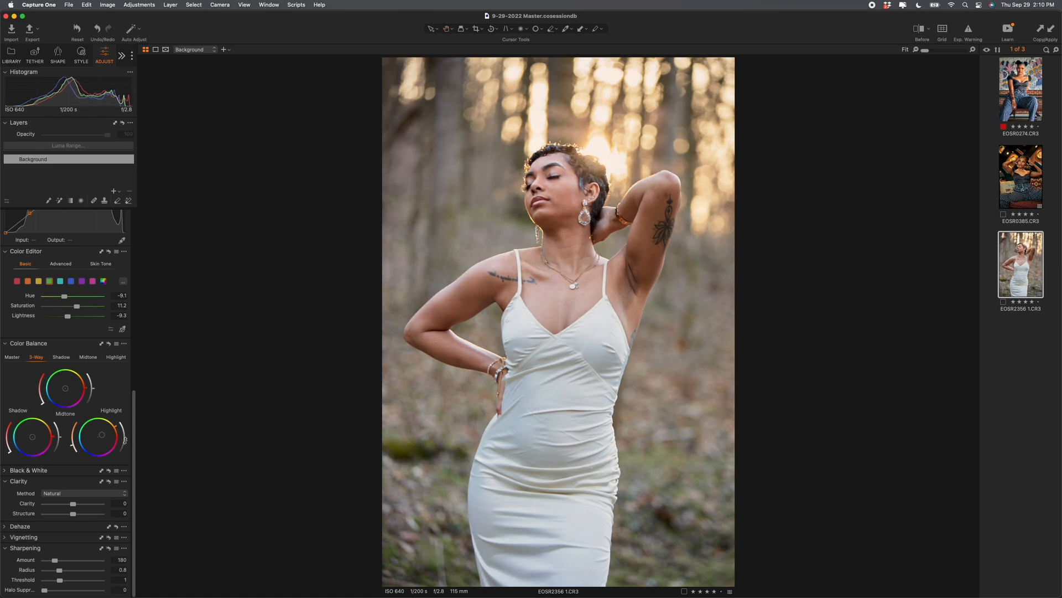
pyautogui.moveTo(125, 440); pyautogui.dragTo(126, 443)
pyautogui.press('y')
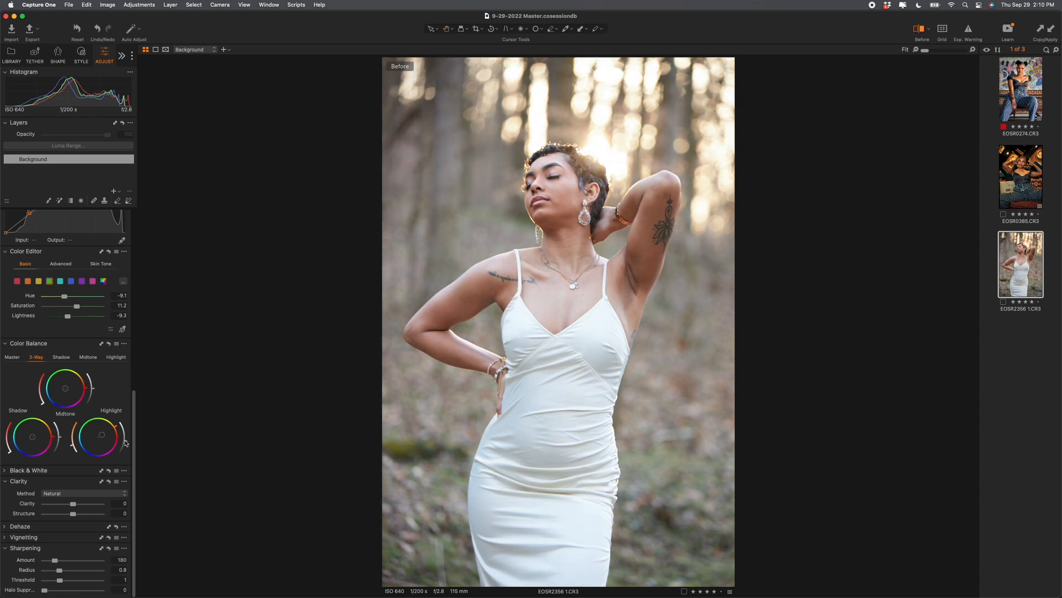
pyautogui.press('y')
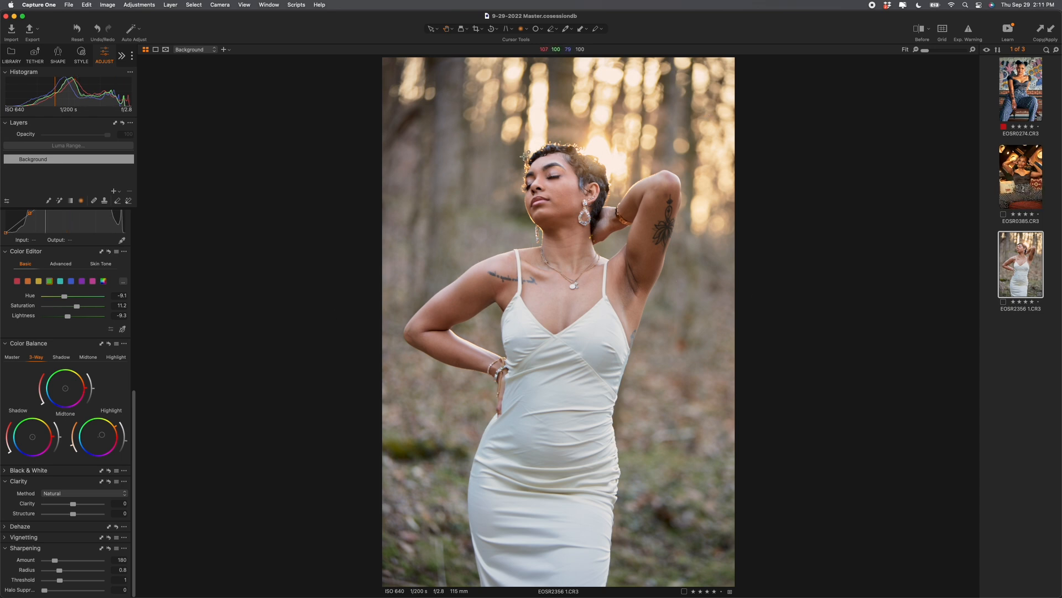
# Add a radial gradient mask around the woman's head and torso, slightly rotated and narrowed with a wide feather, checking the mask overlay
pyautogui.moveTo(524, 166); pyautogui.dragTo(651, 313)
pyautogui.press('m')
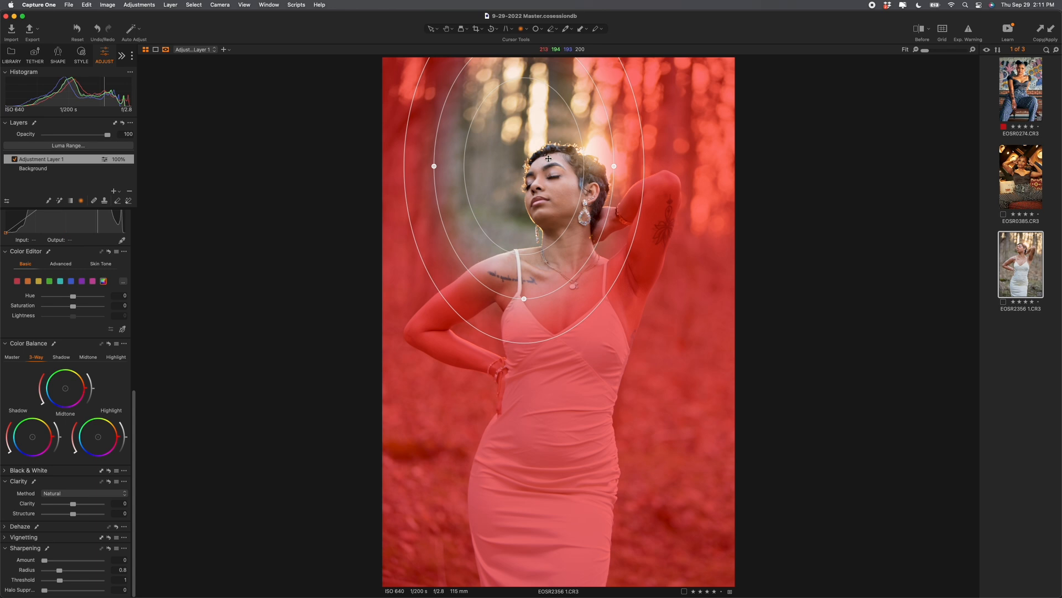
pyautogui.moveTo(520, 166); pyautogui.dragTo(559, 261)
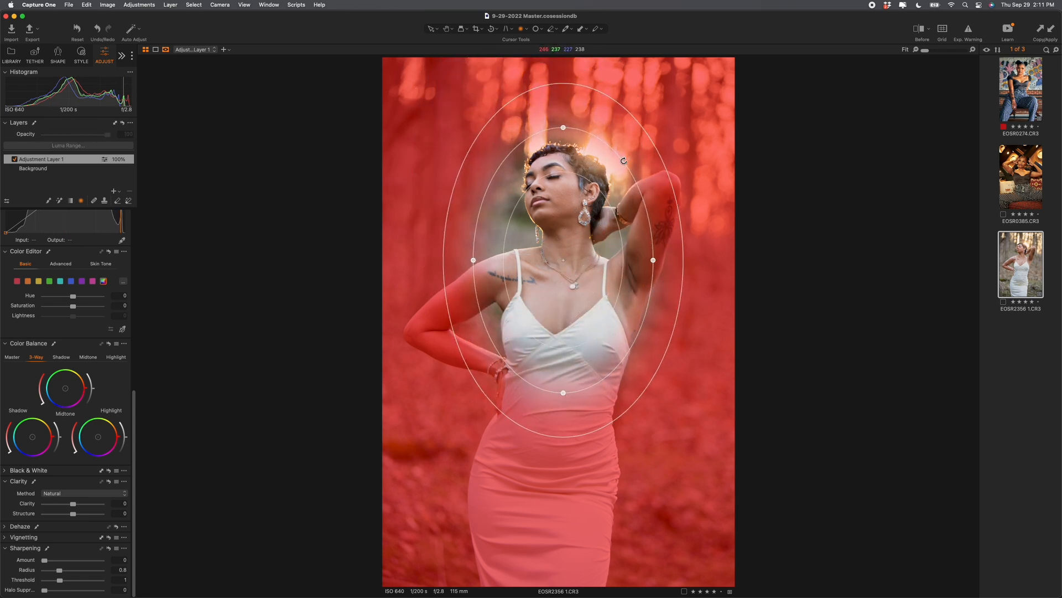
pyautogui.moveTo(623, 161); pyautogui.dragTo(630, 165)
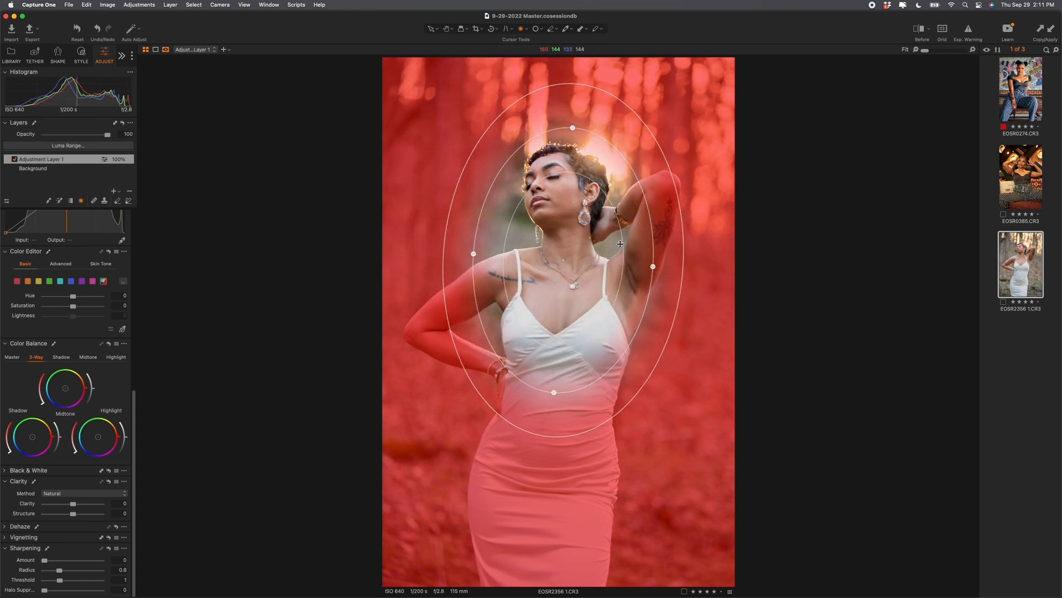
pyautogui.moveTo(653, 266); pyautogui.dragTo(633, 265)
pyautogui.moveTo(570, 155); pyautogui.dragTo(572, 137)
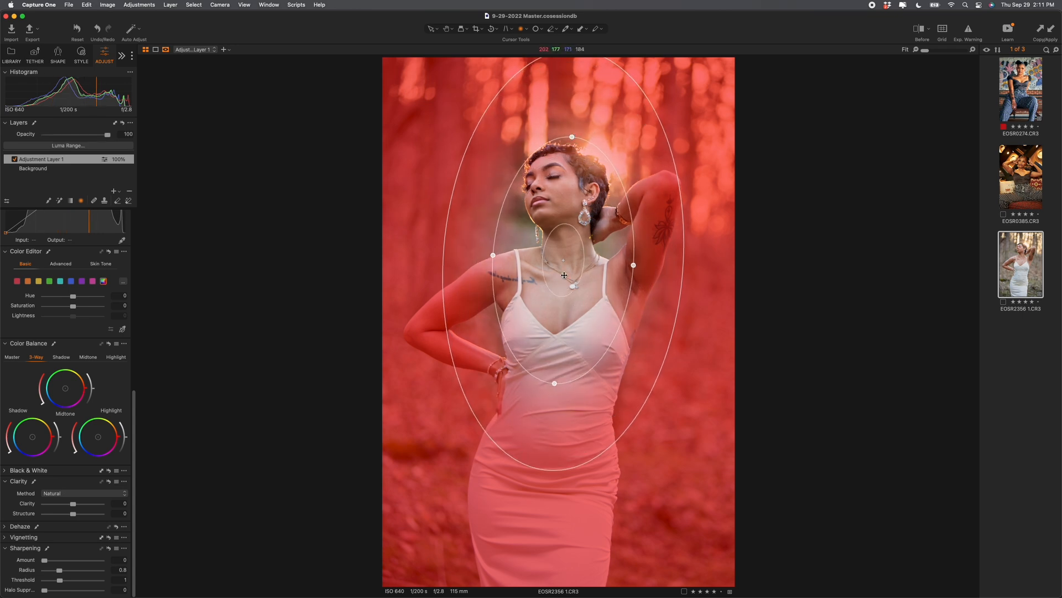
pyautogui.moveTo(568, 255); pyautogui.dragTo(564, 242)
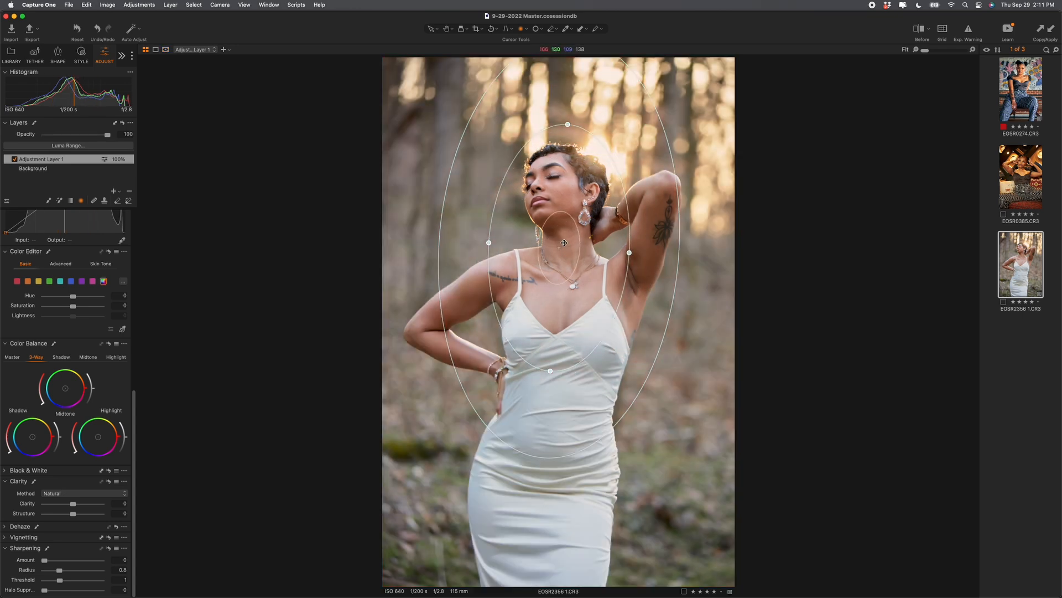
# Set the exposure of Adjustment Layer 1 to -0.53 and fine-tune the radial mask's position and size around the woman
pyautogui.scroll(15, 63, 299)
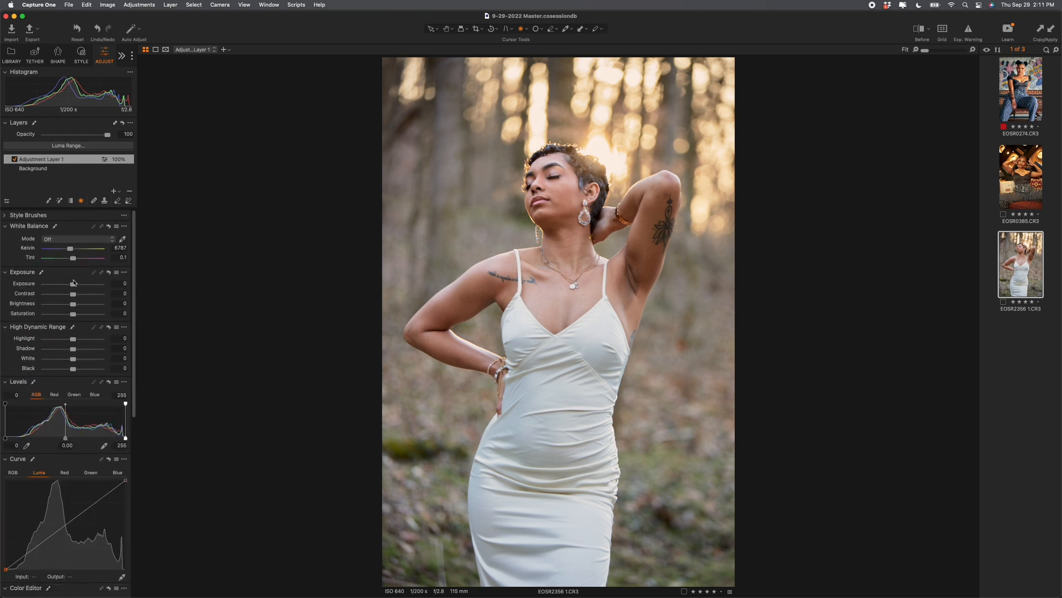
pyautogui.moveTo(73, 283); pyautogui.dragTo(70, 285)
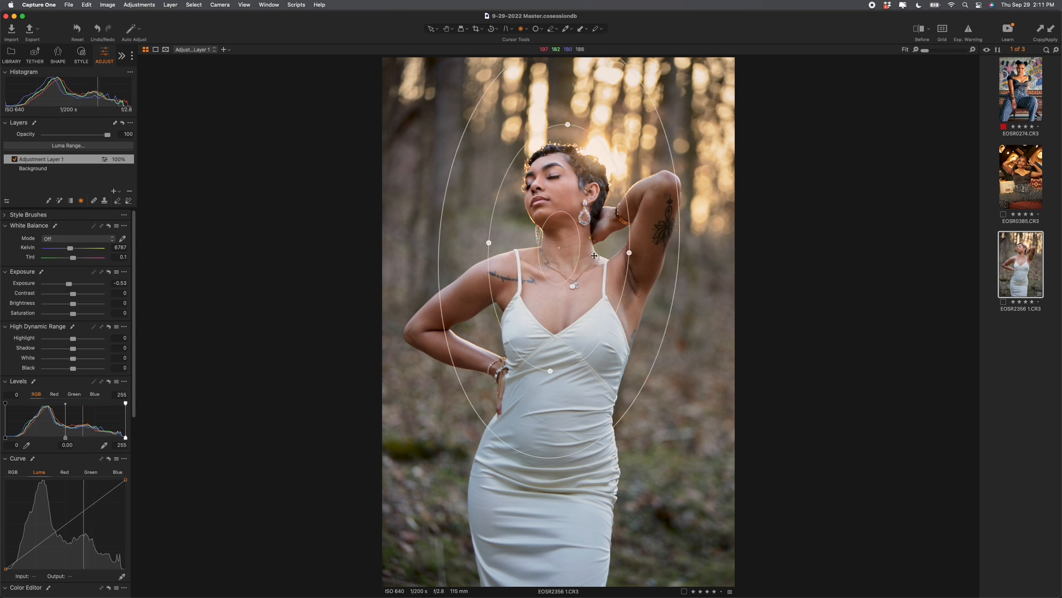
pyautogui.press('m')
pyautogui.moveTo(581, 256); pyautogui.dragTo(577, 256)
pyautogui.moveTo(567, 128); pyautogui.dragTo(567, 125)
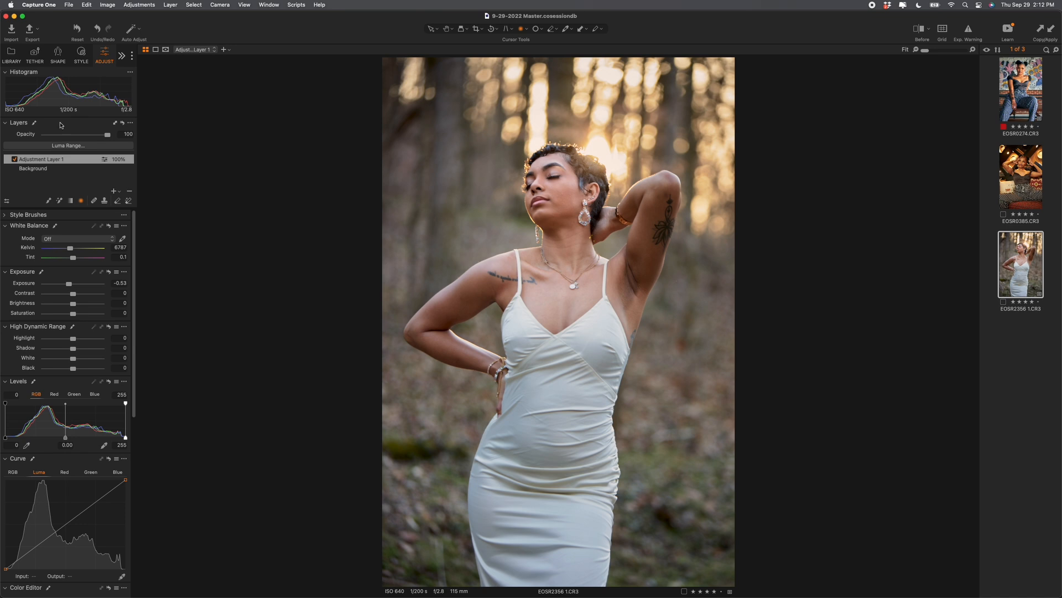
# Compare the portrait with Adjustment Layer 1 off and on, and the full grade with the original image
pyautogui.click(15, 159)
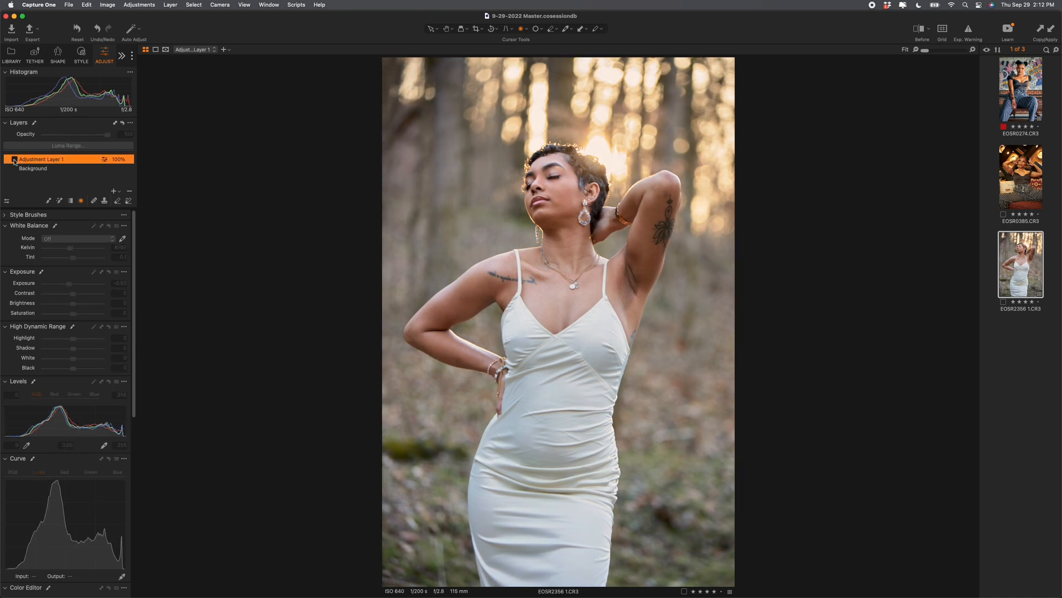
pyautogui.click(15, 159)
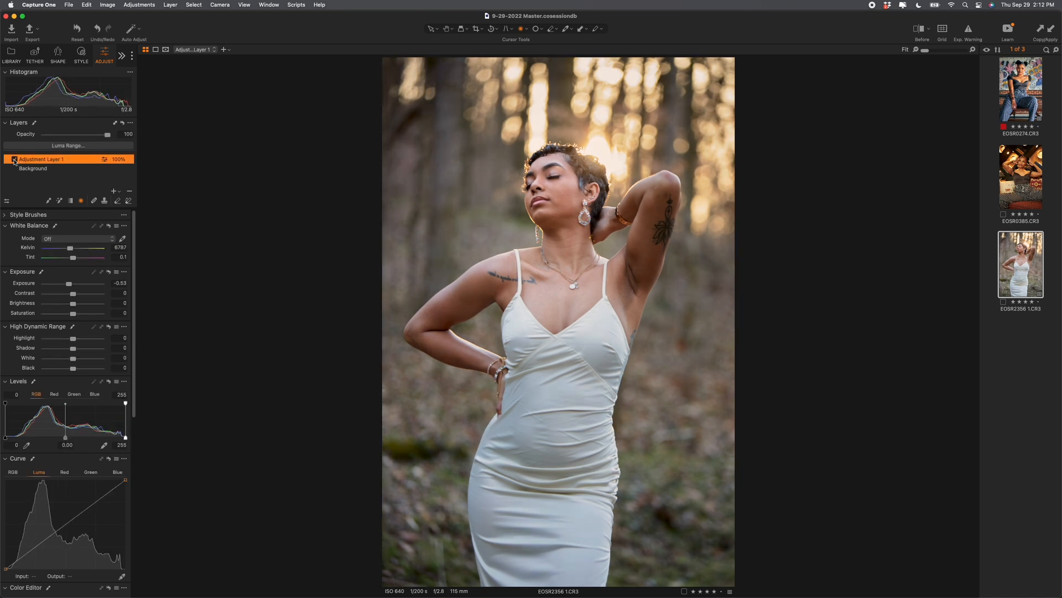
pyautogui.press('y')
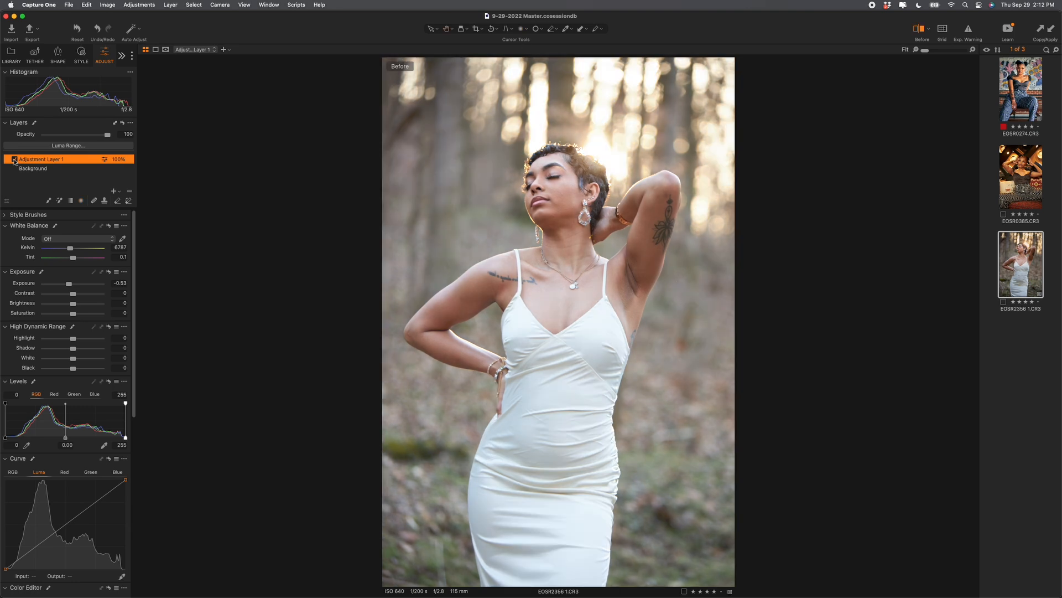
pyautogui.press('y')
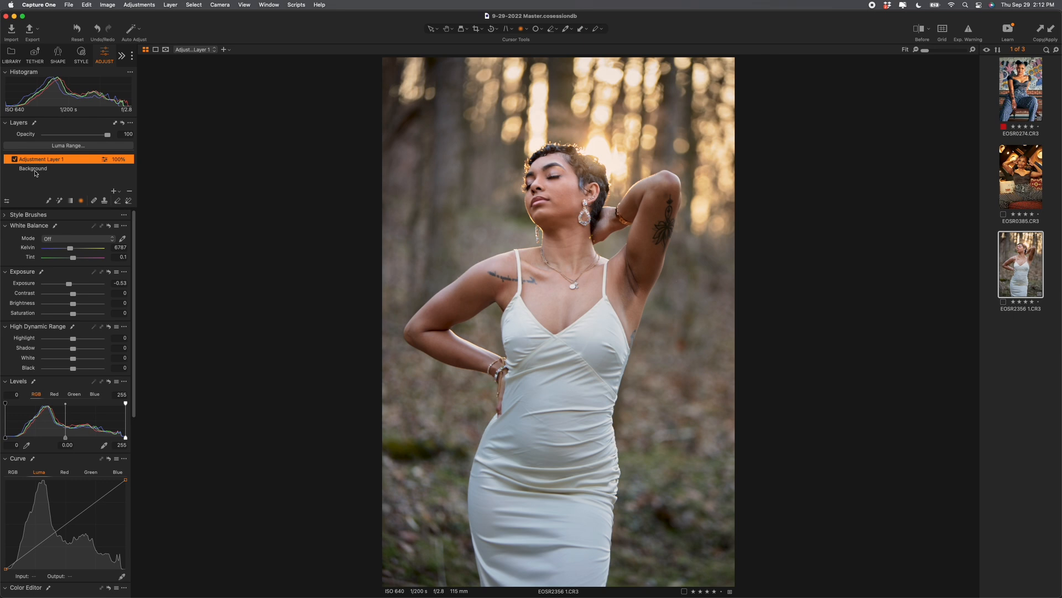
# Select EOSR0385.CR3, set its white balance to 4876 Kelvin with tint -0.8, and compare it with the original
pyautogui.press('t')
pyautogui.click(1019, 176)
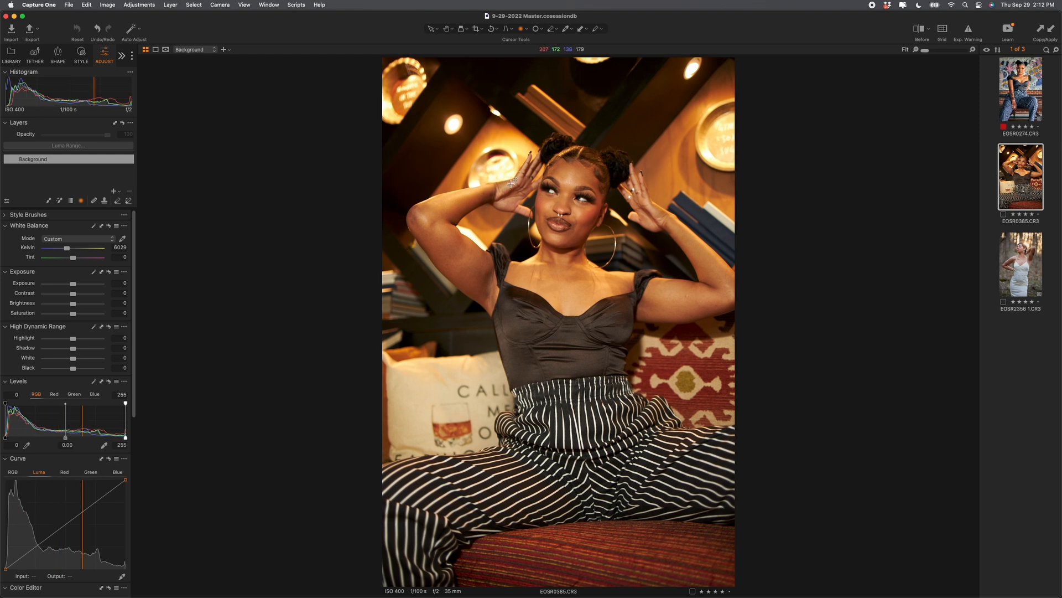
pyautogui.click(70, 239)
pyautogui.click(58, 249)
pyautogui.moveTo(68, 250); pyautogui.dragTo(63, 250)
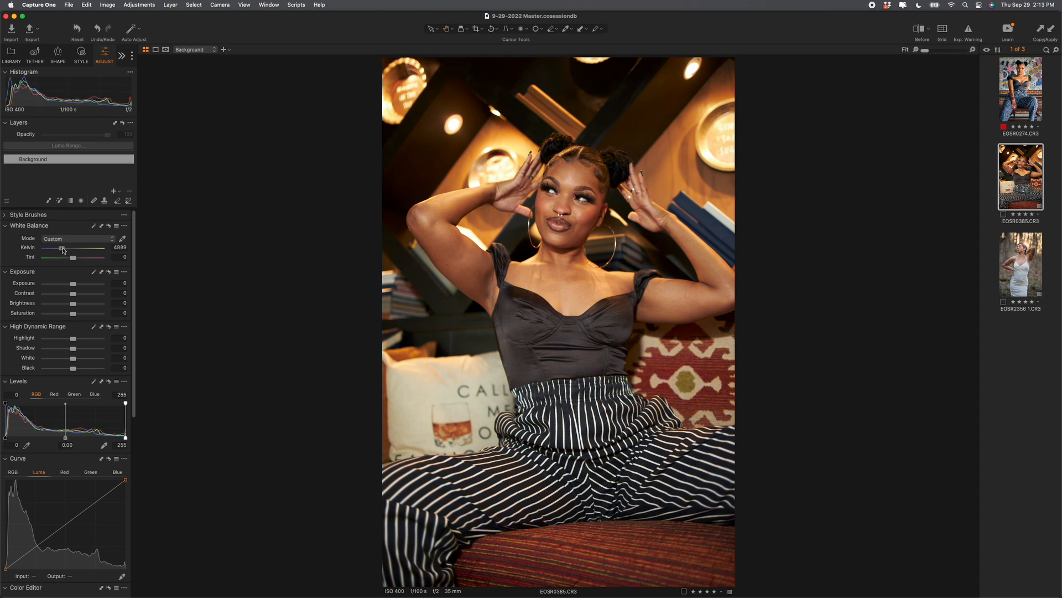
pyautogui.press('y')
pyautogui.press('y')
# Change the base characteristics curve of EOSR0385.CR3 to Linear Response
pyautogui.click(82, 57)
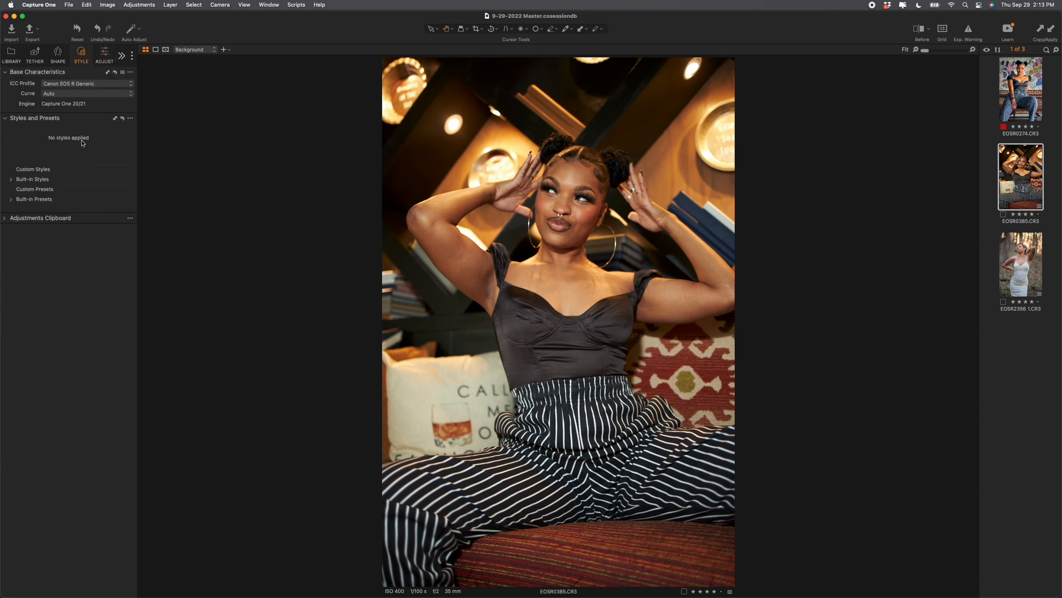
pyautogui.click(67, 97)
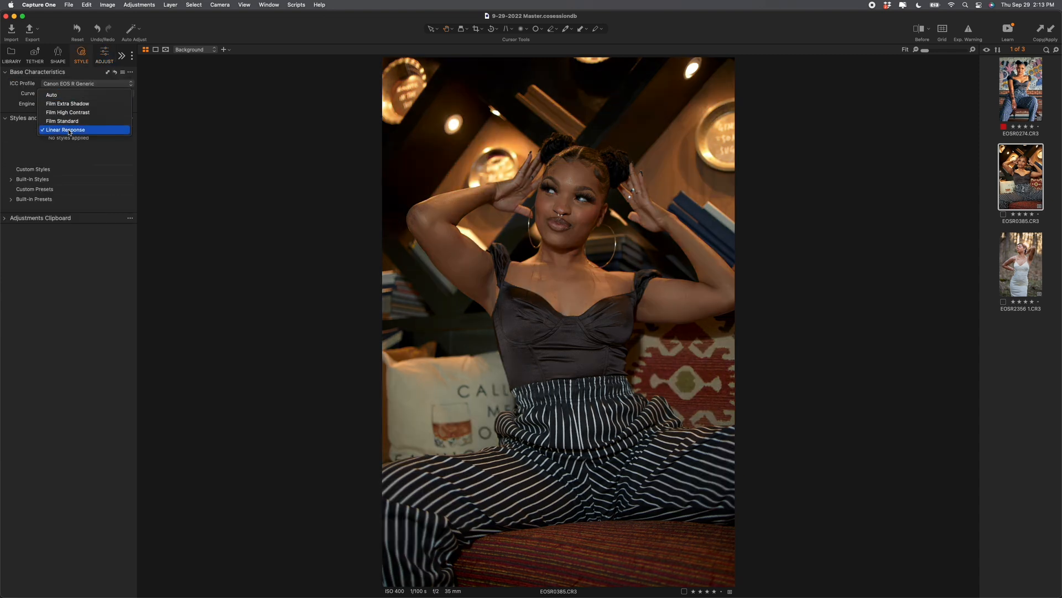
pyautogui.click(68, 130)
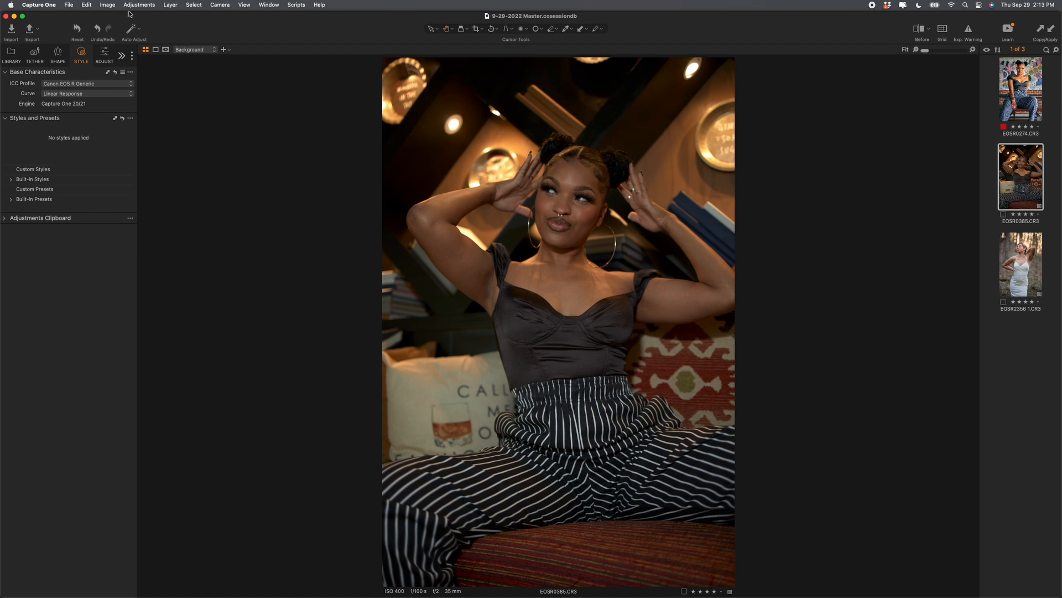
# Set the exposure of EOSR0385.CR3 to 0.78 and compare the result with the original image
pyautogui.click(104, 55)
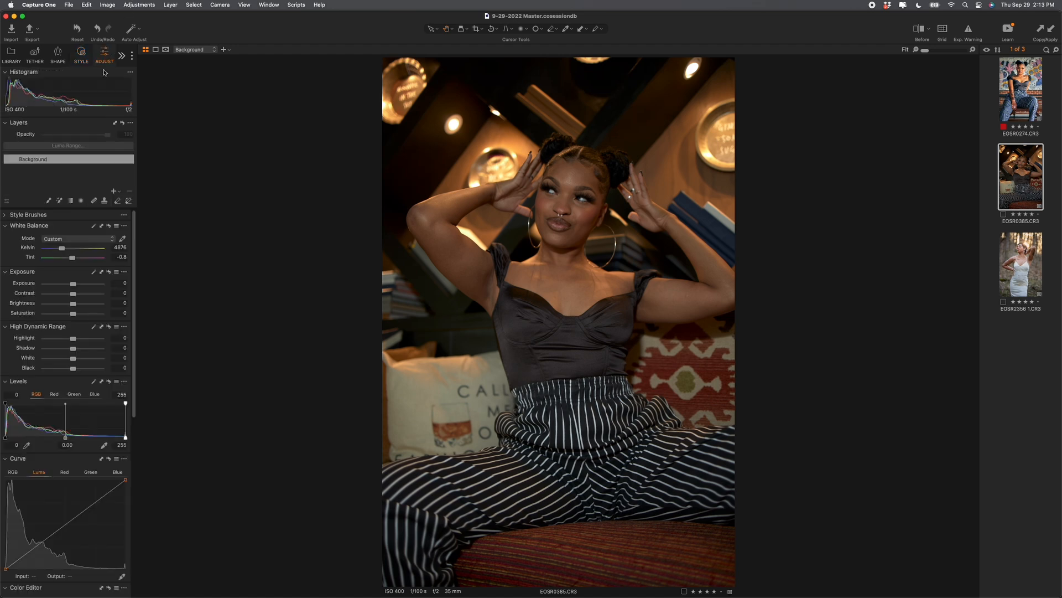
pyautogui.moveTo(74, 287); pyautogui.dragTo(80, 288)
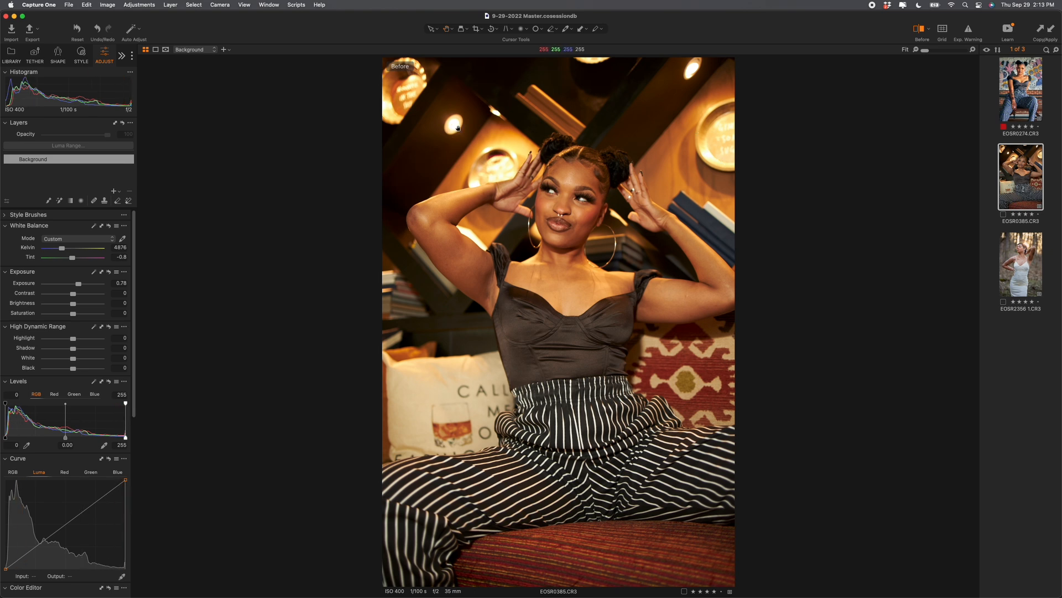
pyautogui.press('y')
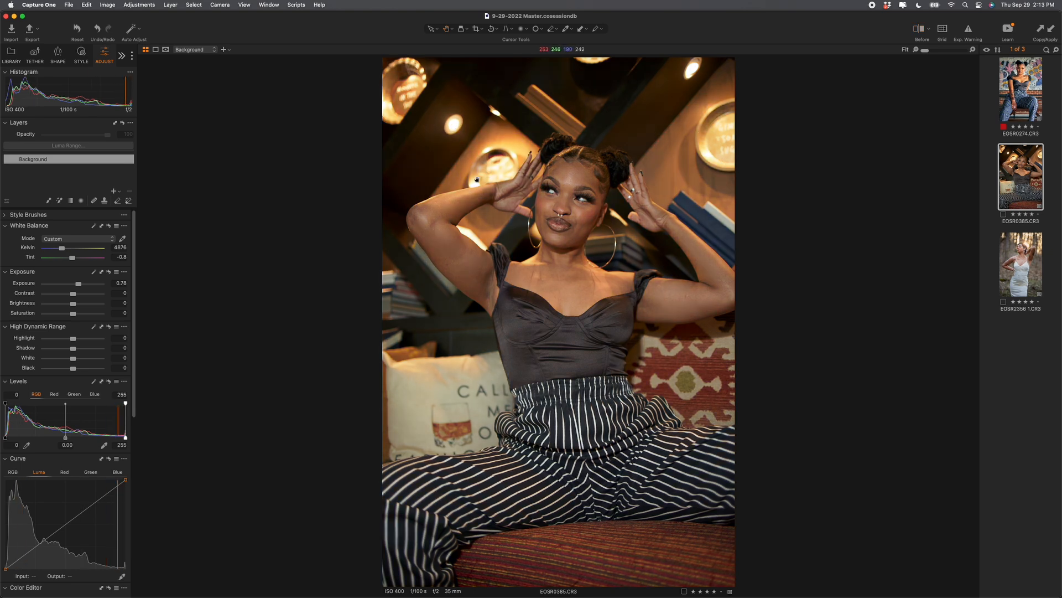
# Compare EOSR0385.CR3 with its original, and set its contrast to 6 and saturation to 13
pyautogui.press('y')
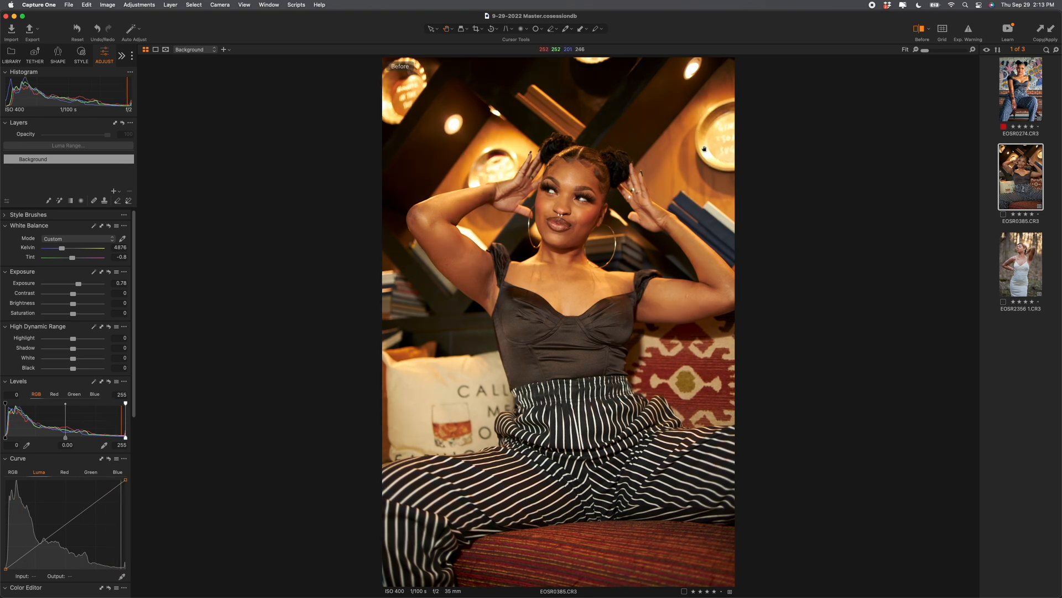
pyautogui.press('y')
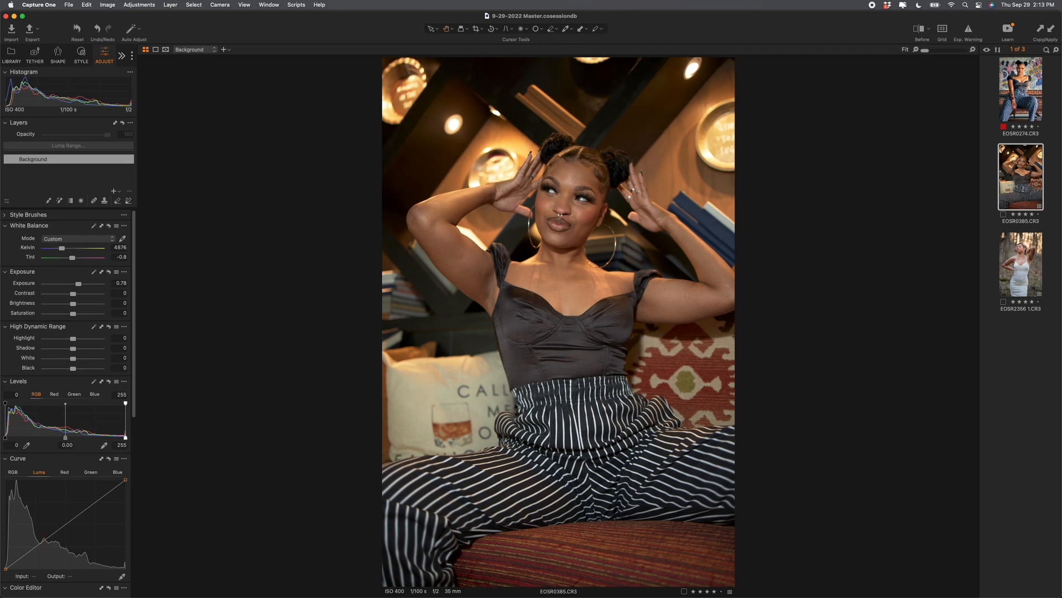
pyautogui.moveTo(72, 294); pyautogui.dragTo(76, 315)
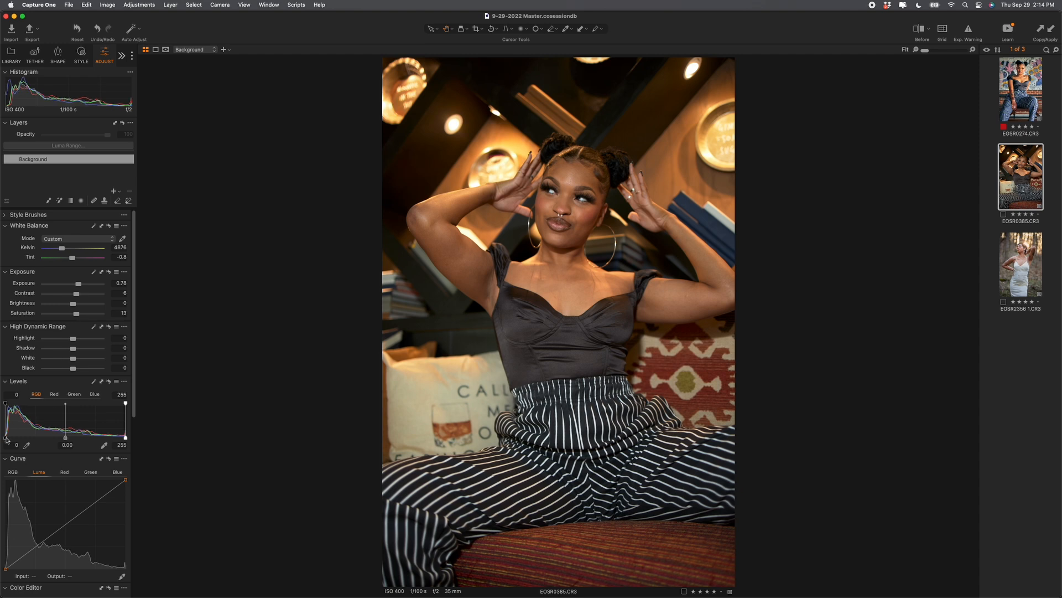
# Raise the RGB levels black point of EOSR0385.CR3 to 11
pyautogui.moveTo(5, 439); pyautogui.dragTo(67, 439)
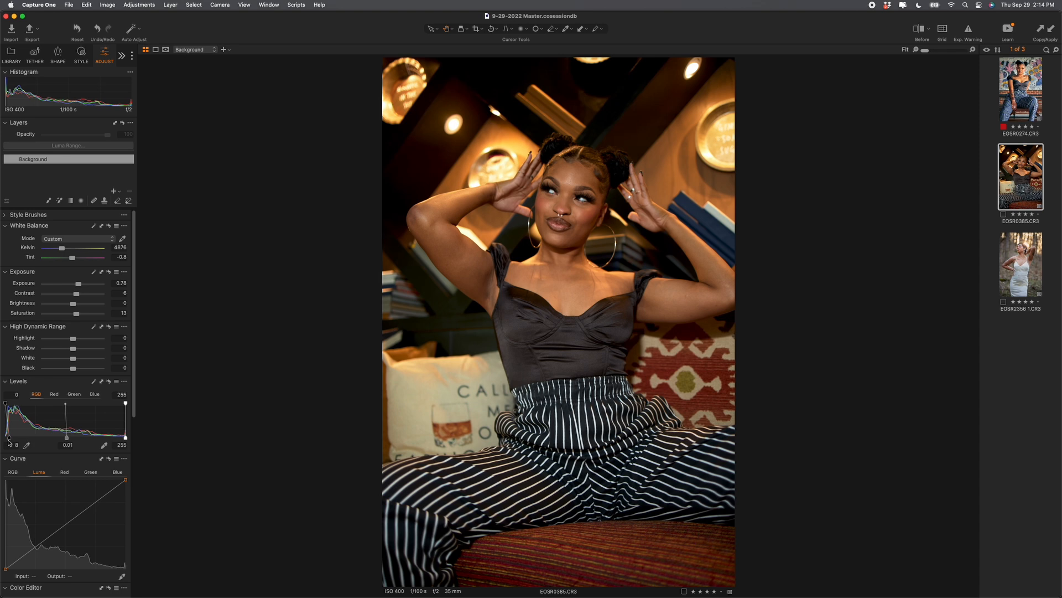
pyautogui.moveTo(9, 438); pyautogui.dragTo(10, 438)
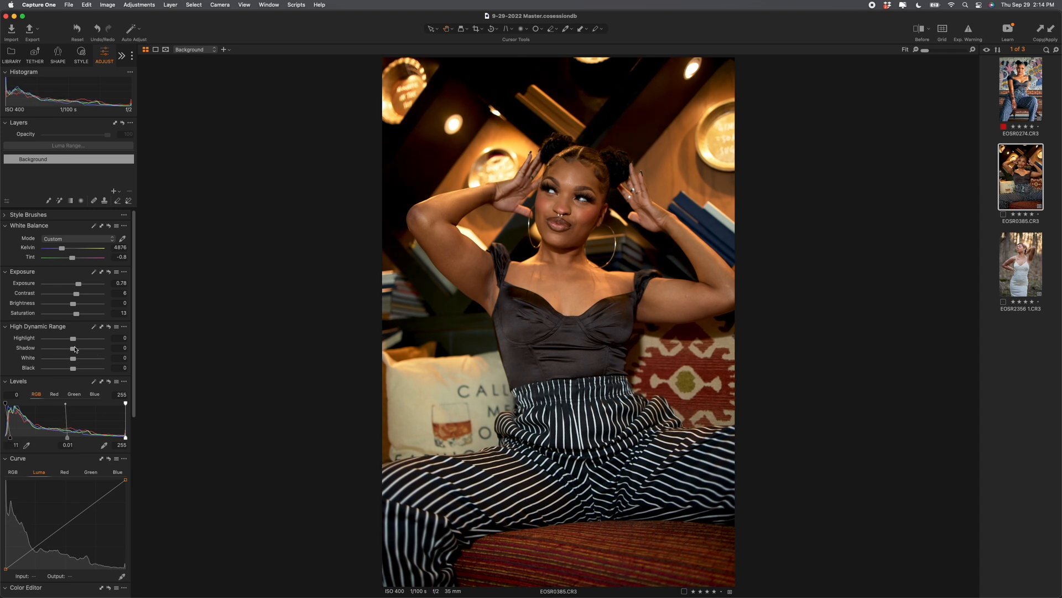
# Set High Dynamic Range black to -21 and shadow to 5, raise saturation to 18, and compare the portrait with the original
pyautogui.moveTo(74, 368); pyautogui.dragTo(69, 369)
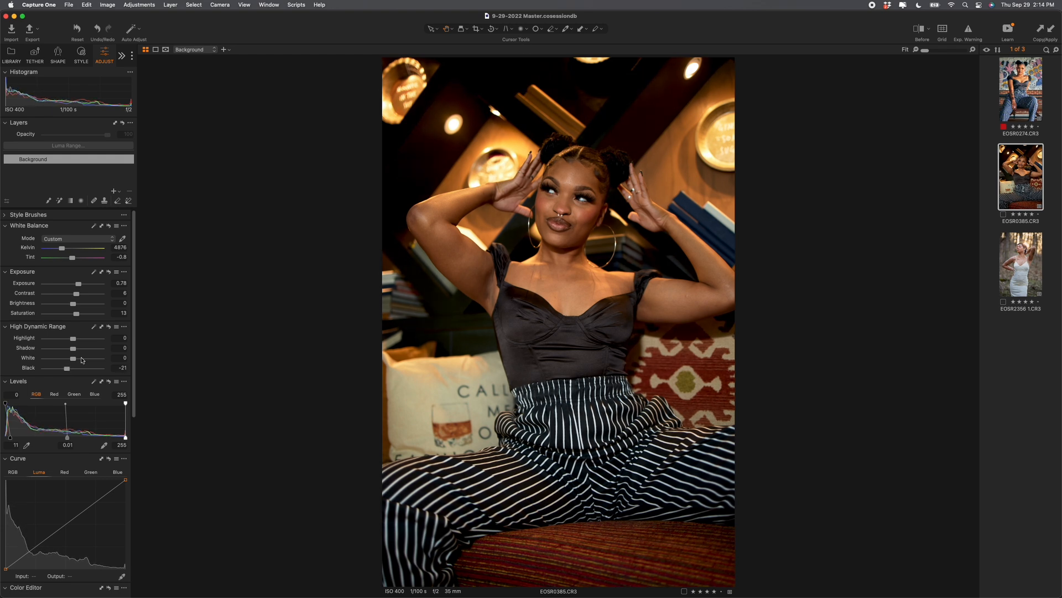
pyautogui.moveTo(74, 349); pyautogui.dragTo(75, 349)
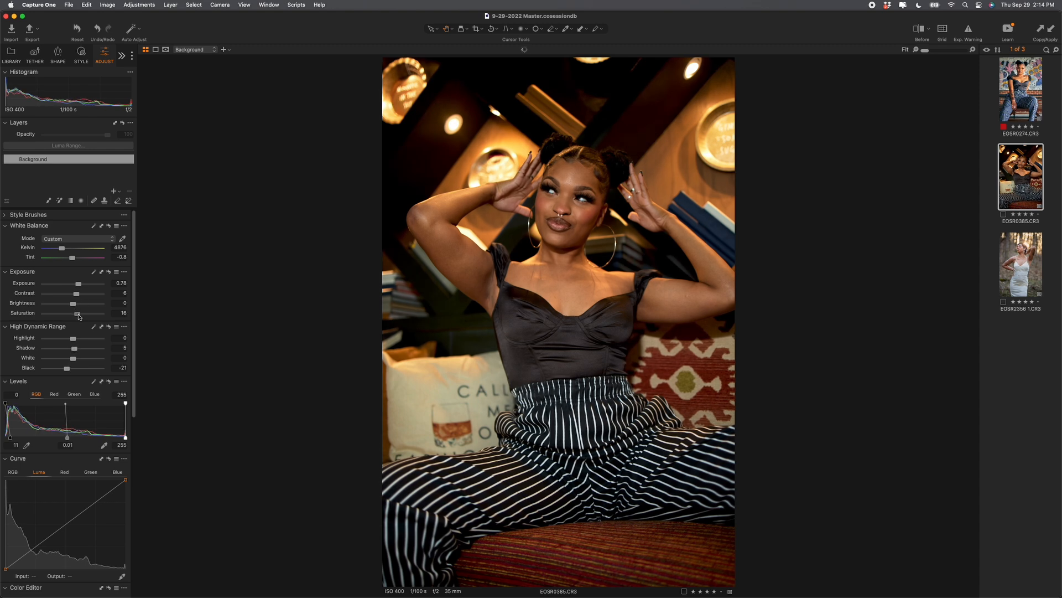
pyautogui.press('y')
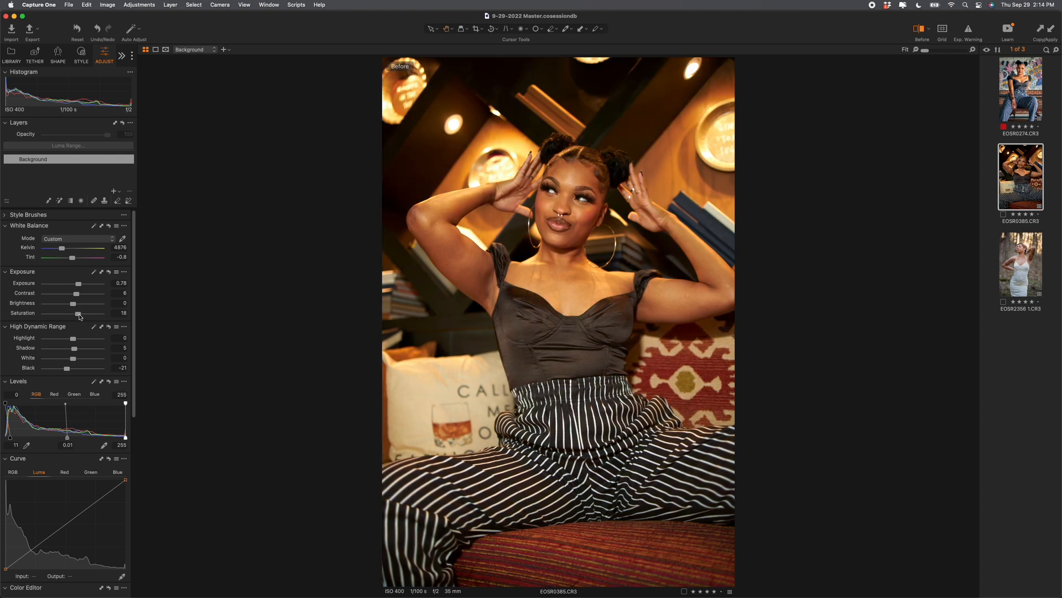
pyautogui.press('y')
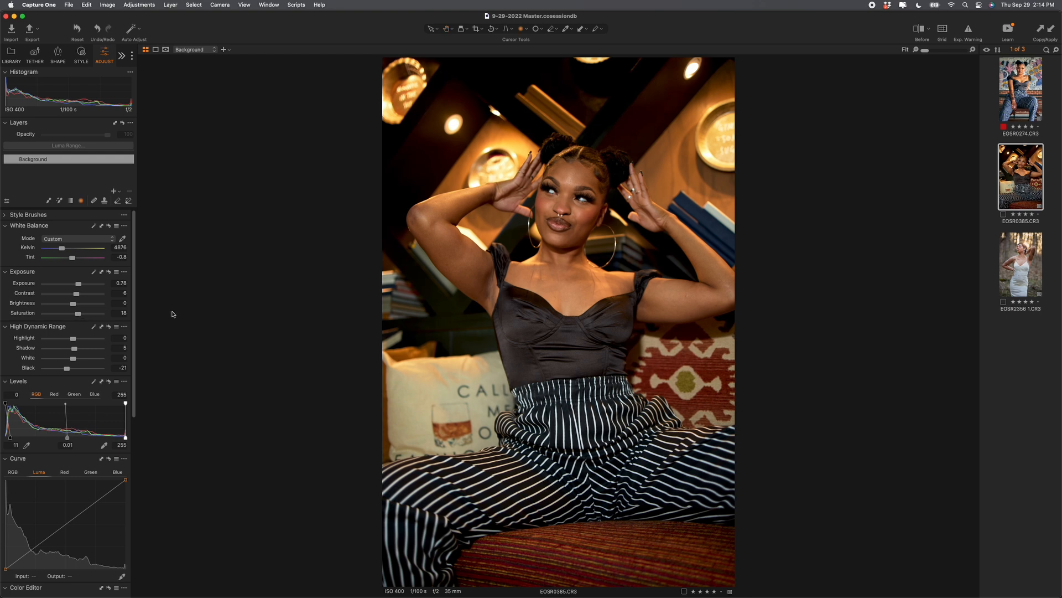
# Create a radial vignette mask around the woman's head and torso on a new layer, rotating it slightly clockwise and centering it below her mouth
pyautogui.press('t')
pyautogui.moveTo(545, 166); pyautogui.dragTo(648, 307)
pyautogui.moveTo(560, 166); pyautogui.dragTo(567, 271)
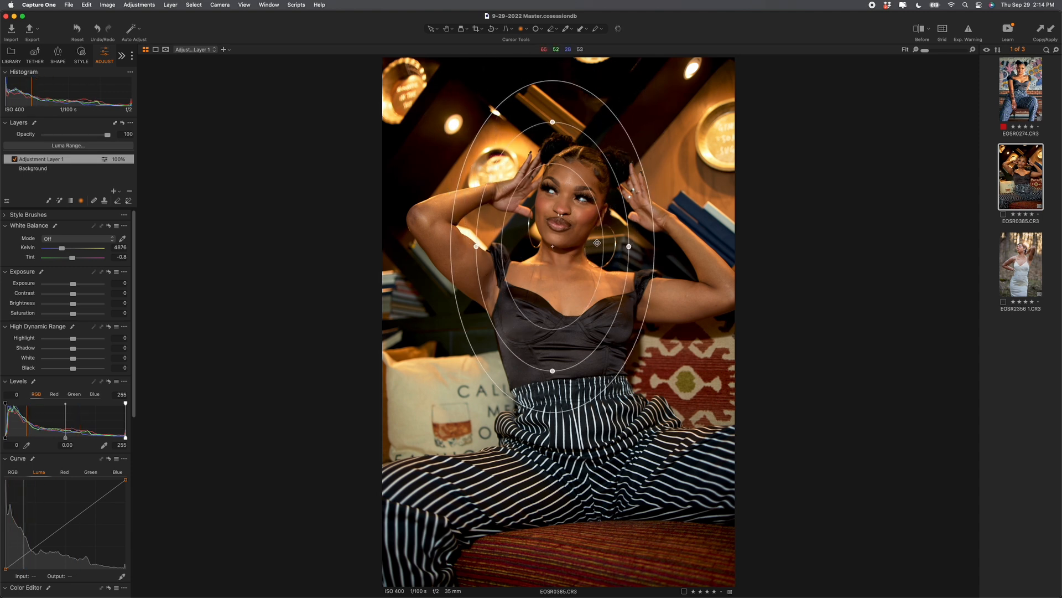
pyautogui.press('m')
pyautogui.moveTo(611, 167); pyautogui.dragTo(621, 175)
pyautogui.moveTo(553, 246); pyautogui.dragTo(569, 235)
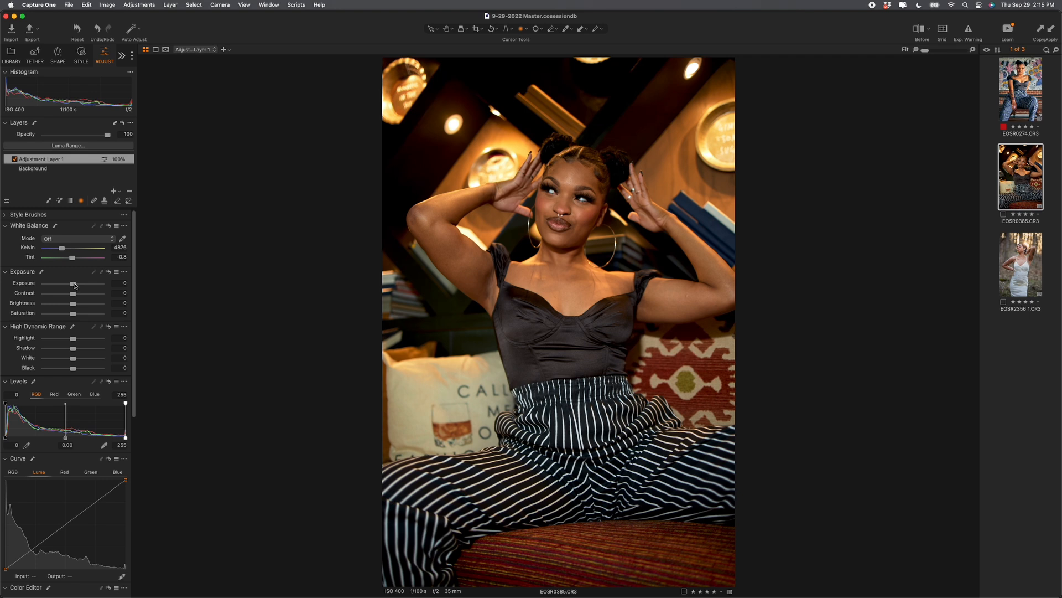
# Set the exposure of Adjustment Layer 1 to -0.35 and reset the Background layer's High Dynamic Range black to 0
pyautogui.moveTo(73, 286); pyautogui.dragTo(70, 286)
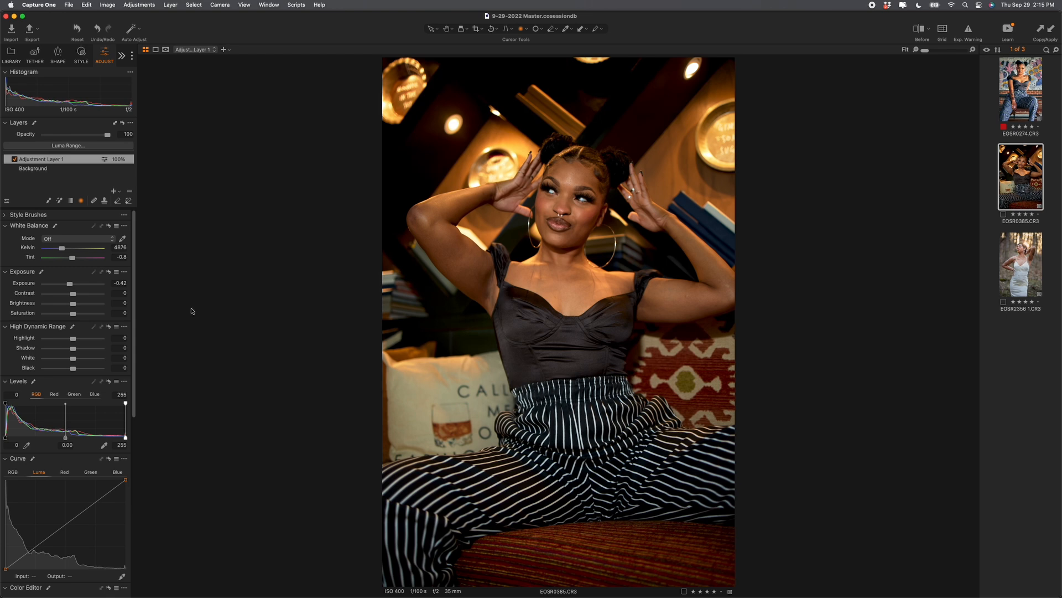
pyautogui.moveTo(71, 285); pyautogui.dragTo(72, 285)
pyautogui.click(39, 169)
pyautogui.doubleClick(66, 369)
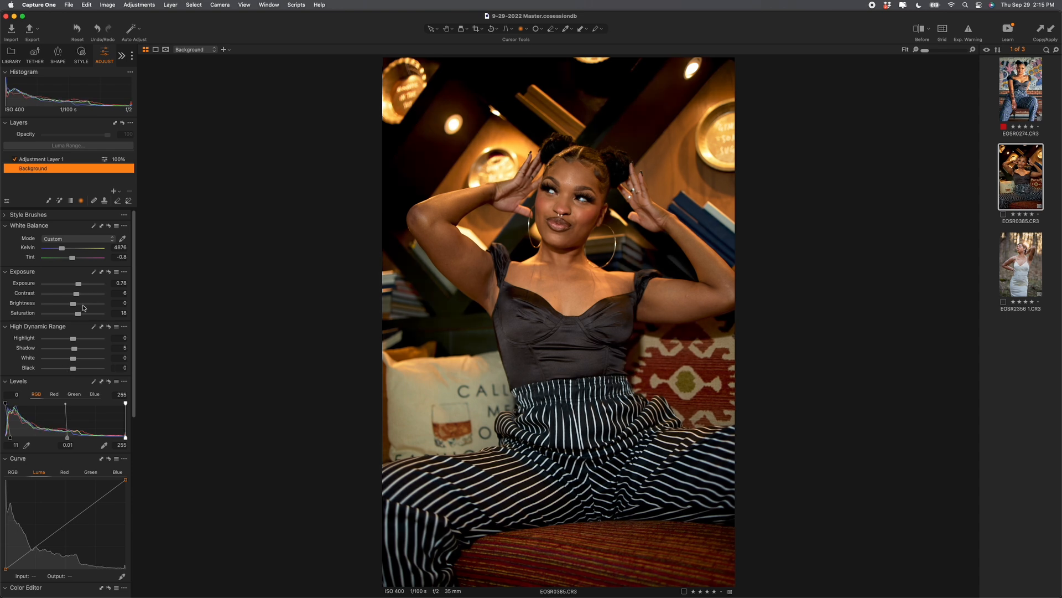
# Set the exposure of Adjustment Layer 1 to -0.43, and slightly shift and rotate its radial mask with the mask overlay shown
pyautogui.click(60, 160)
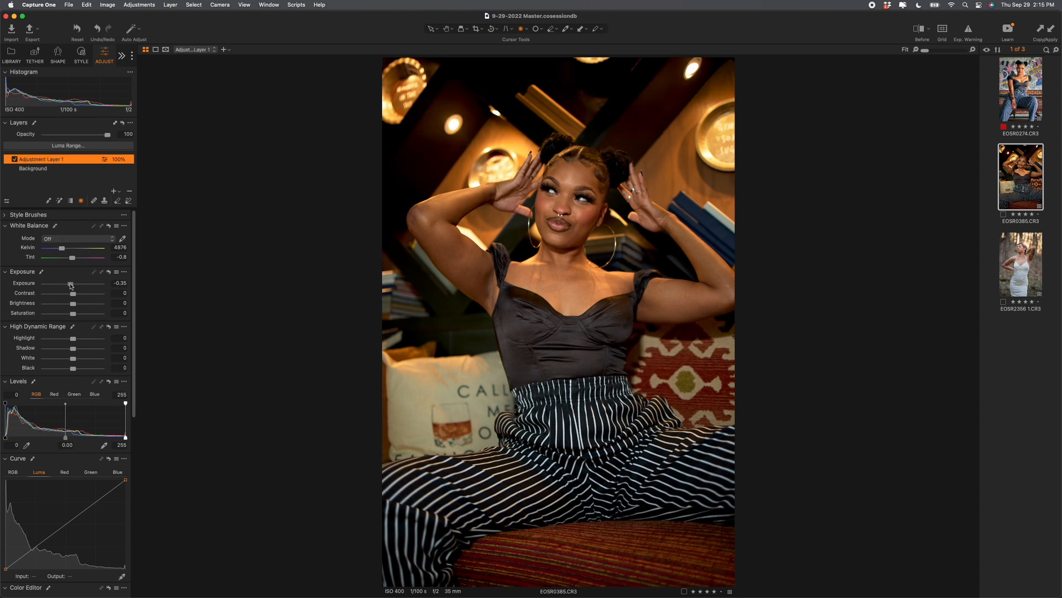
pyautogui.moveTo(71, 285); pyautogui.dragTo(69, 286)
pyautogui.click(569, 235)
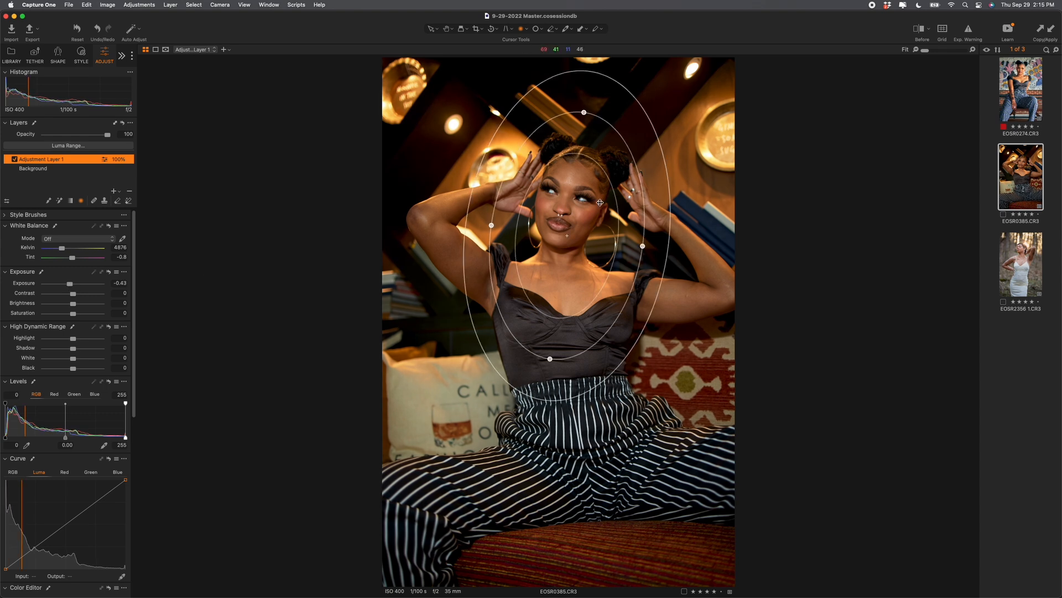
pyautogui.moveTo(569, 235); pyautogui.dragTo(567, 233)
pyautogui.press('m')
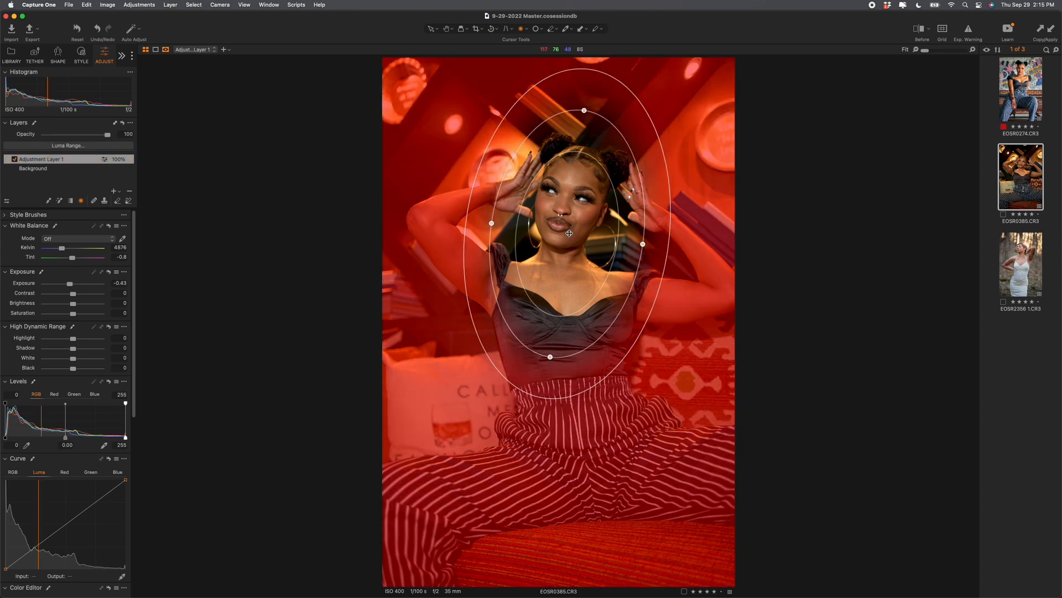
pyautogui.moveTo(640, 184); pyautogui.dragTo(636, 185)
pyautogui.press('m')
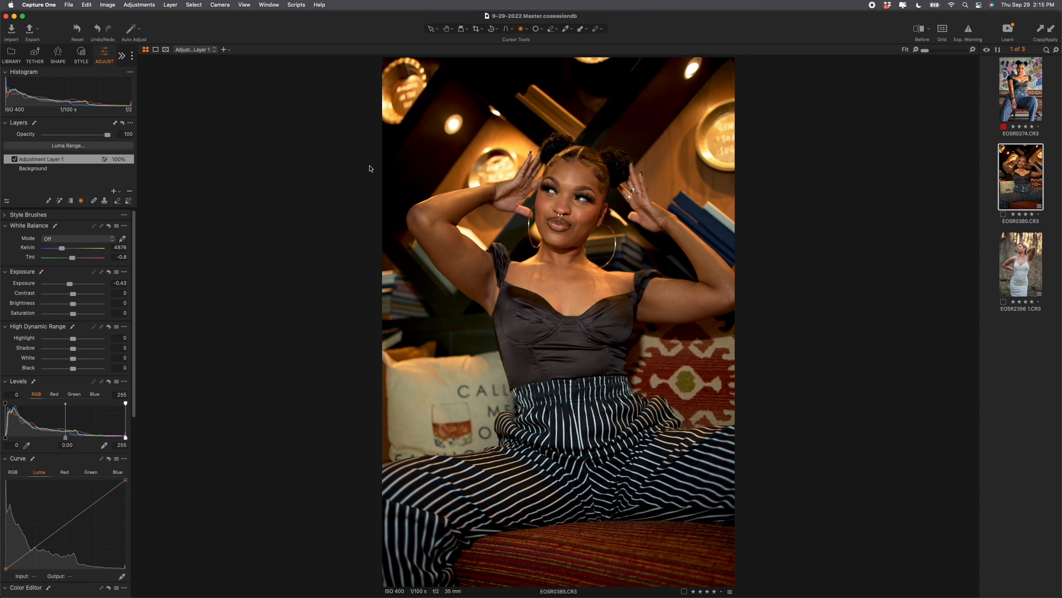
# Compare the grade with the original, and set the Background layer's contrast to 12, shadow to 0 and High Dynamic Range black to -4
pyautogui.press('y')
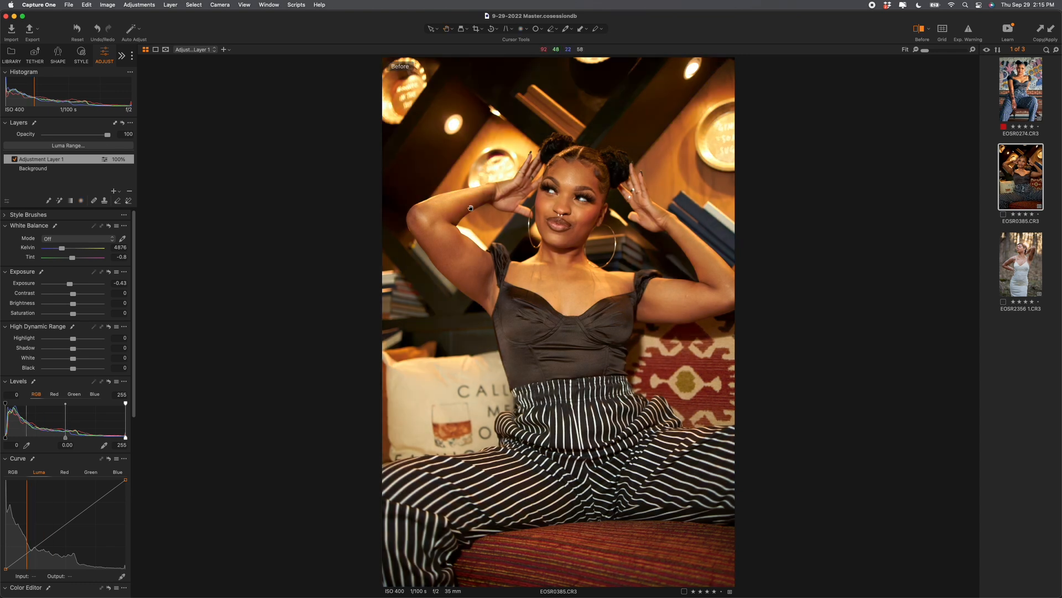
pyautogui.press('y')
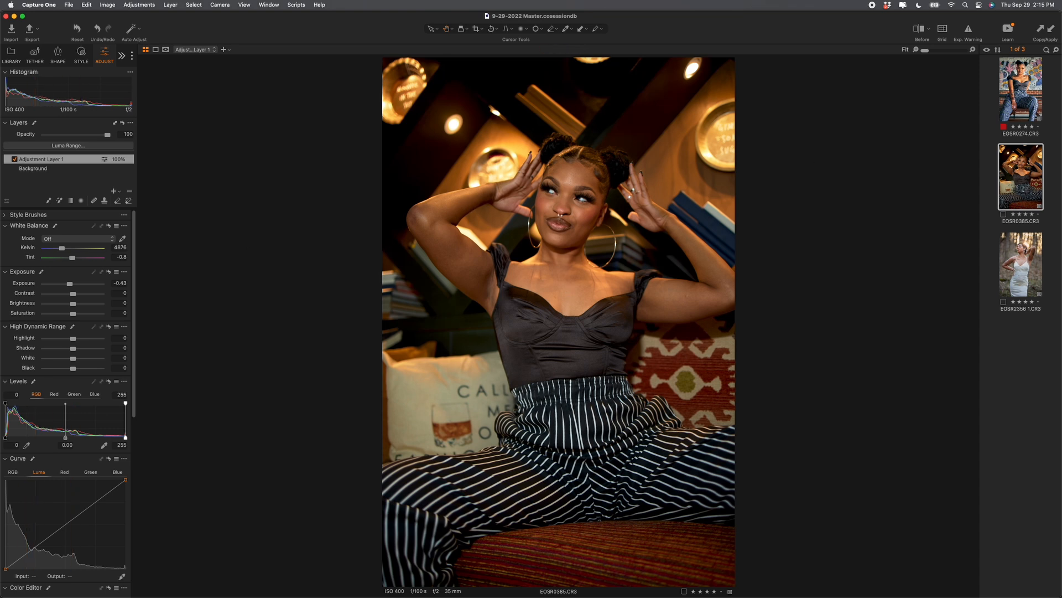
pyautogui.click(36, 170)
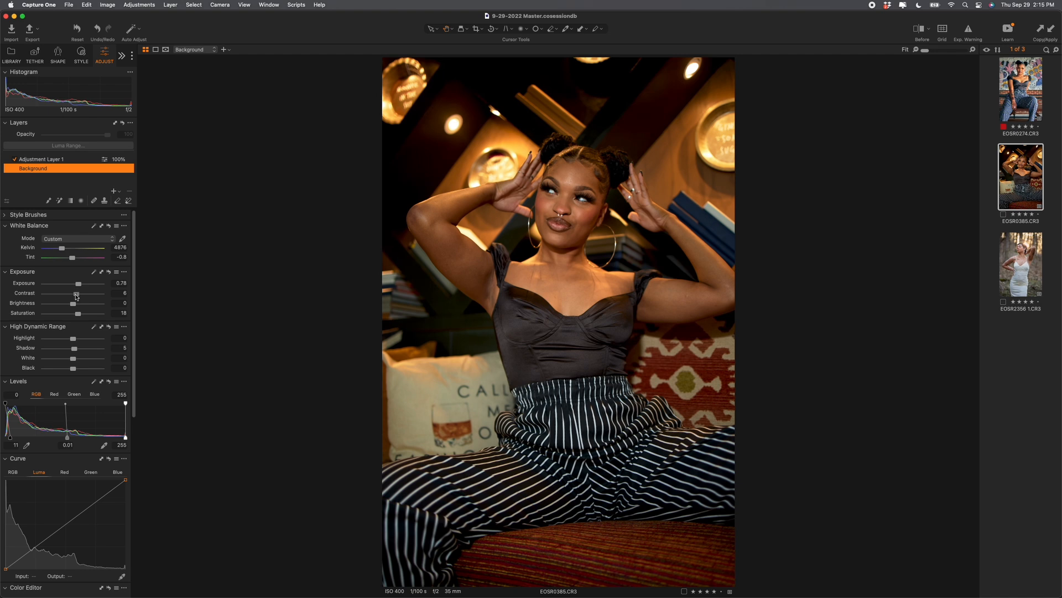
pyautogui.moveTo(76, 296); pyautogui.dragTo(80, 298)
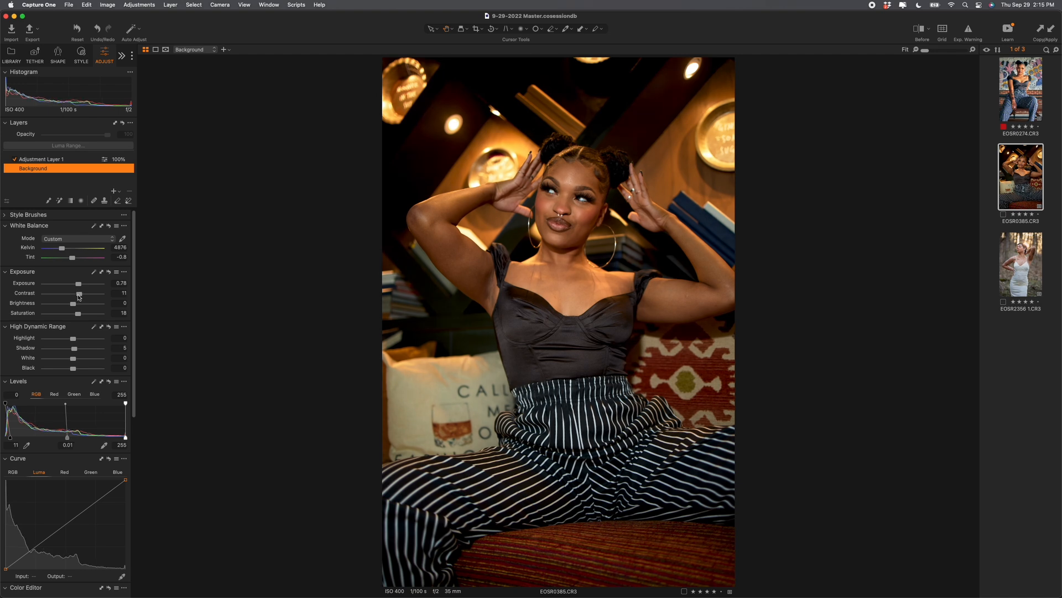
pyautogui.moveTo(81, 295); pyautogui.dragTo(80, 295)
pyautogui.moveTo(77, 350); pyautogui.dragTo(75, 352)
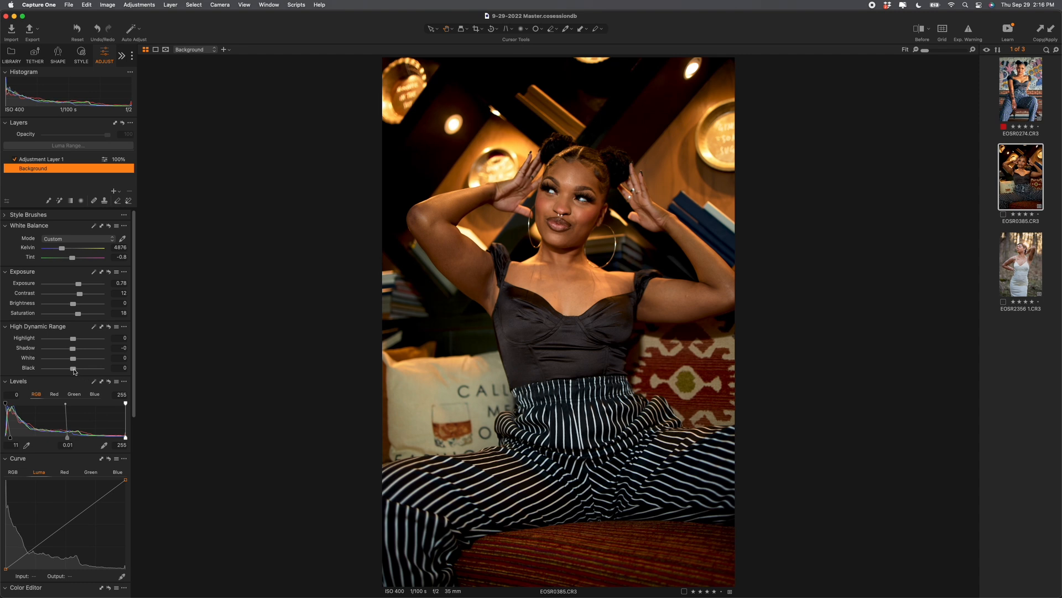
pyautogui.moveTo(74, 369); pyautogui.dragTo(72, 369)
# Select EOSR0385.CR3 and EOSR2356 1.CR3 together and open the export settings for both images
pyautogui.press('Down')
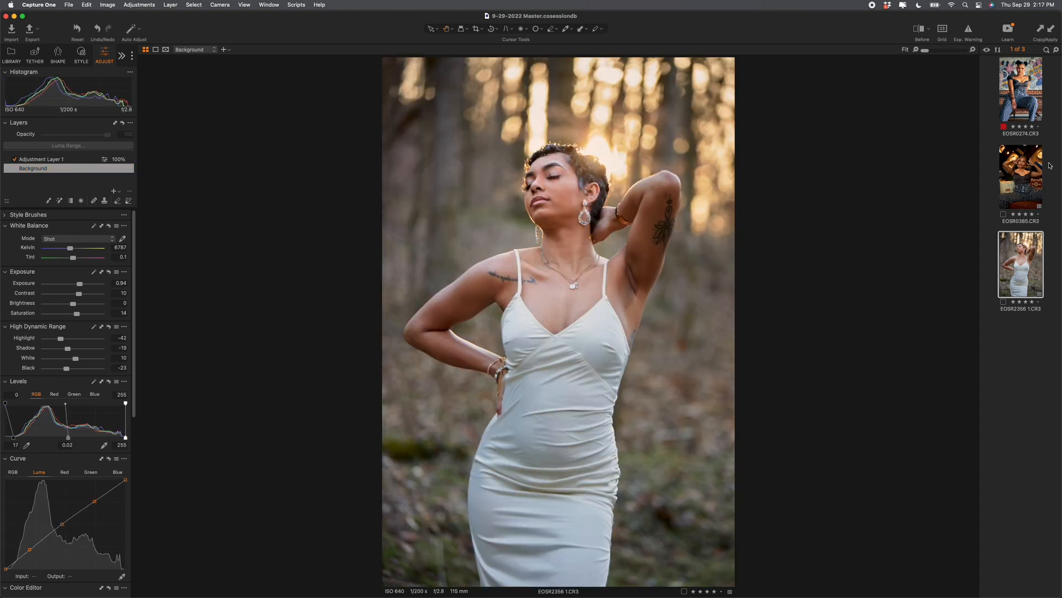
pyautogui.click(1019, 178)
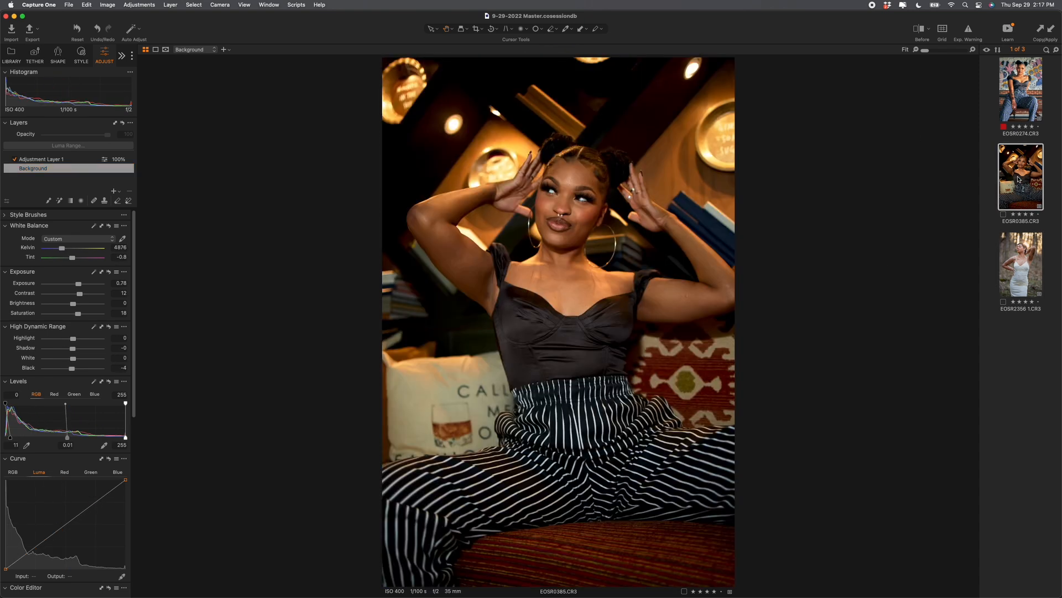
pyautogui.keyDown('super'); pyautogui.click(1025, 267); pyautogui.keyUp('super')
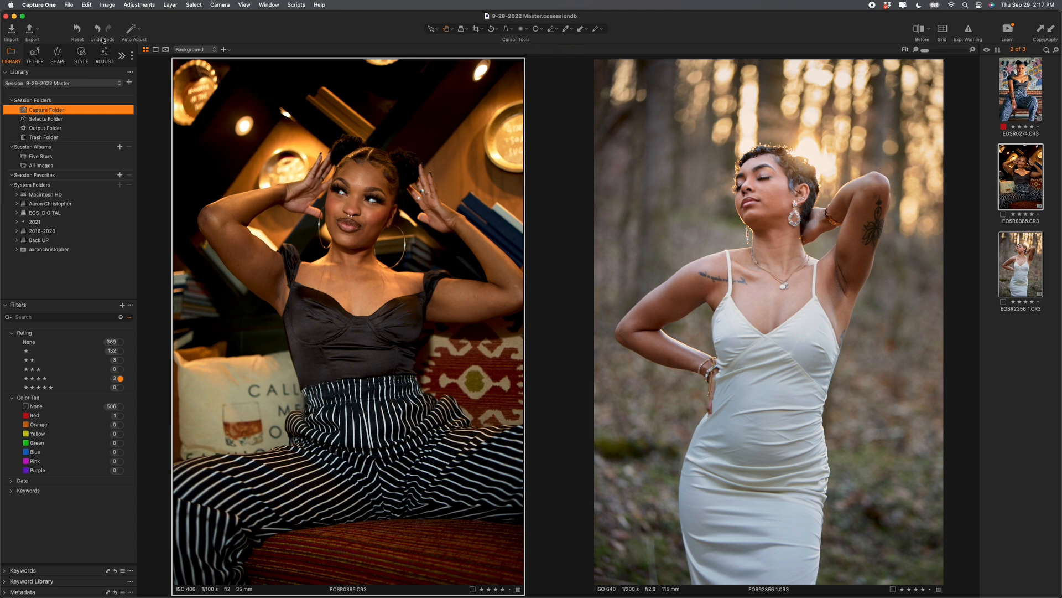
pyautogui.click(30, 32)
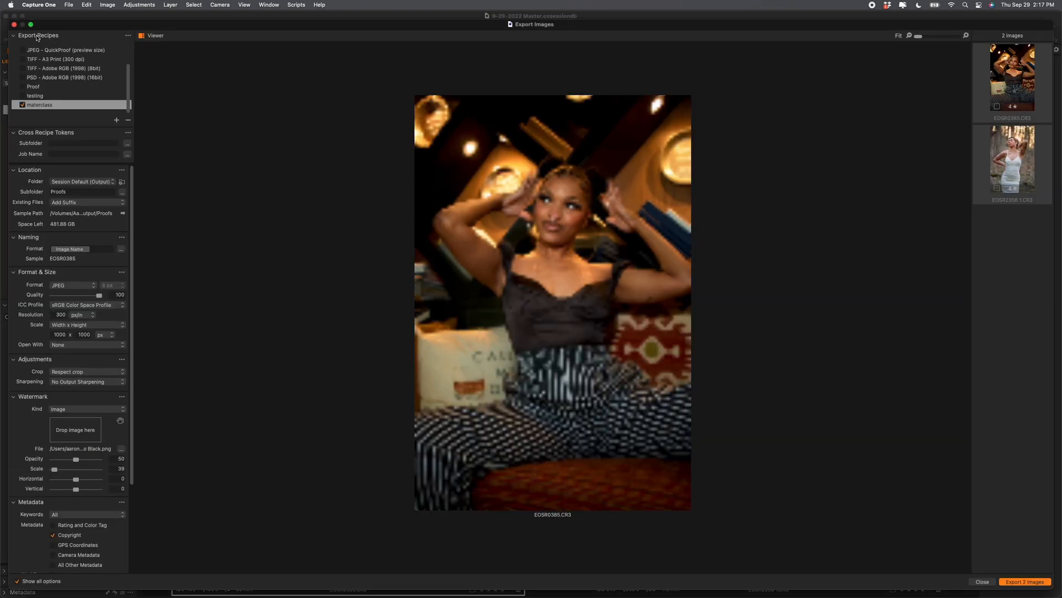
# Disable the materclass export recipe and enable JPEG - Full size, highest quality instead
pyautogui.click(22, 107)
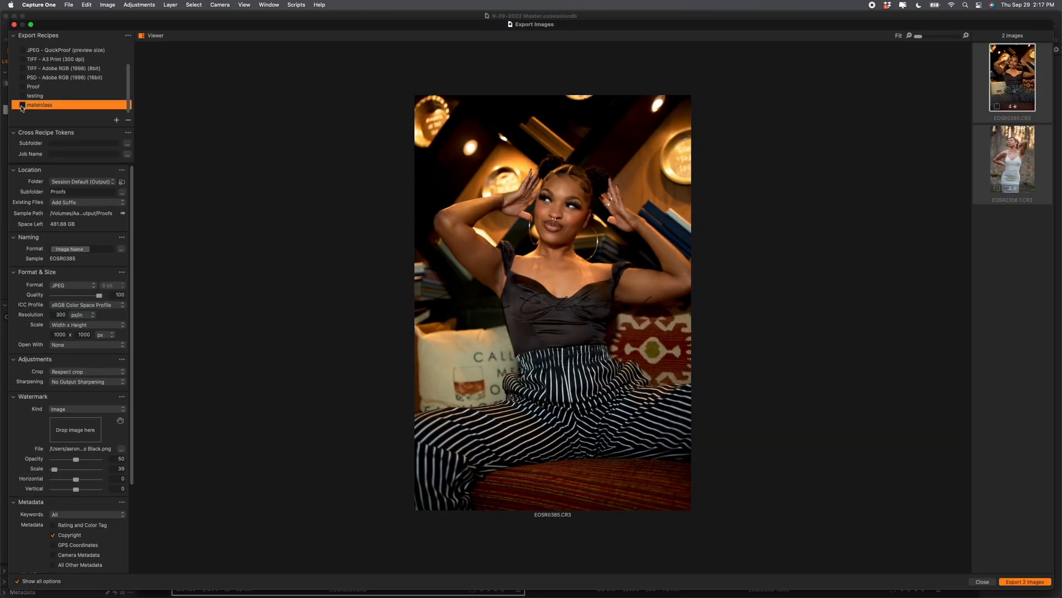
pyautogui.scroll(3, 42, 107)
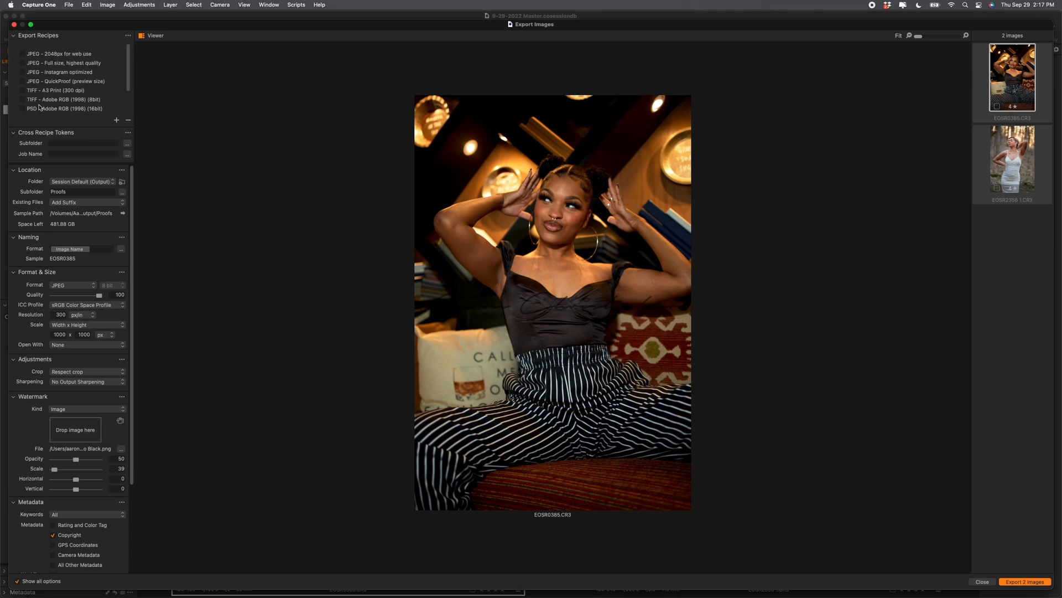
pyautogui.click(46, 61)
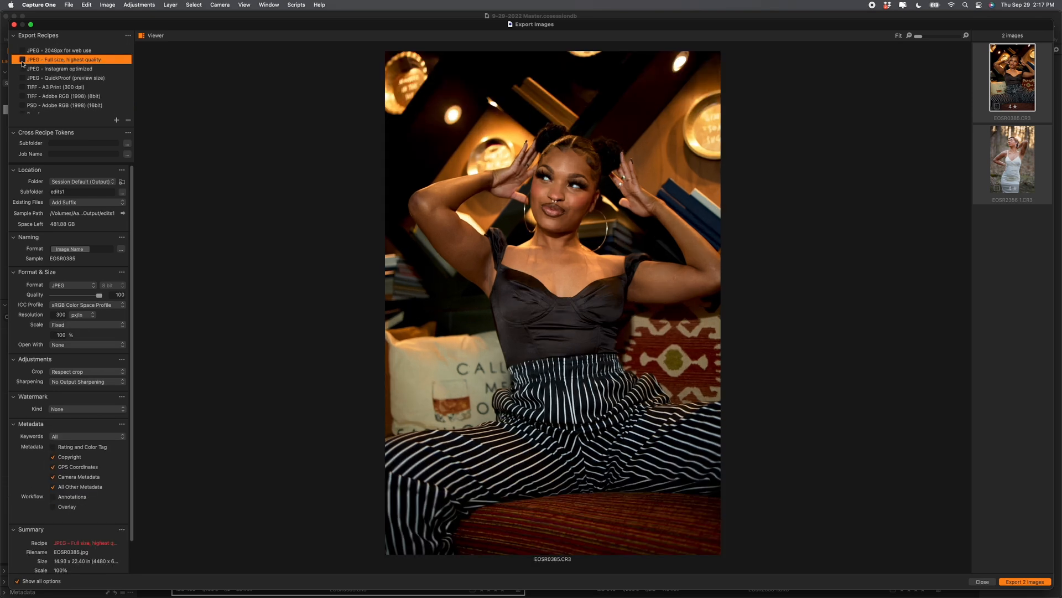
pyautogui.click(22, 59)
# Set the export subfolder to retouch and export the two images
pyautogui.doubleClick(68, 191)
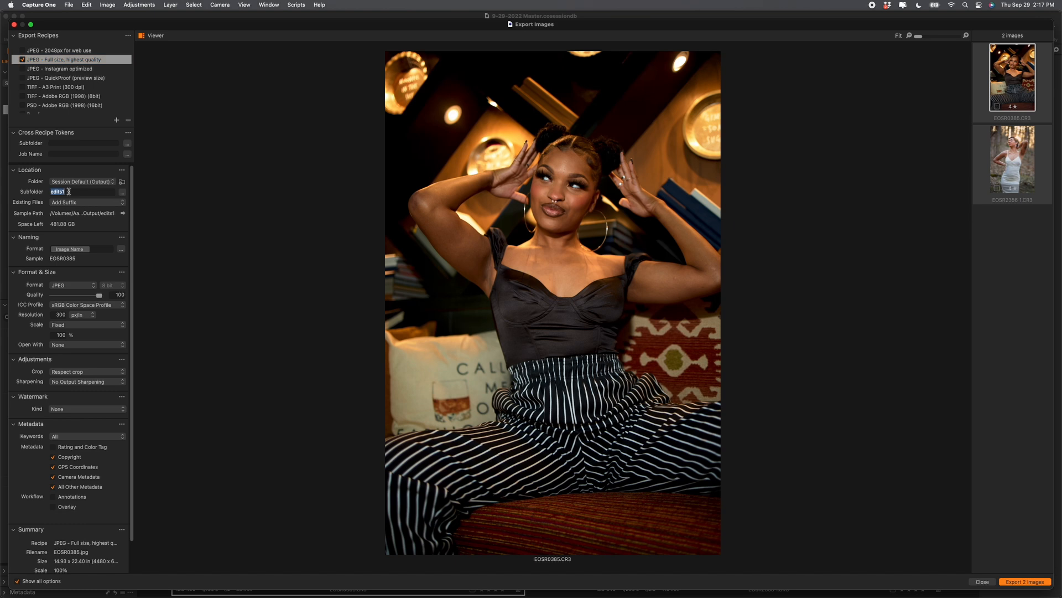
pyautogui.write('retouch')
pyautogui.click(1022, 582)
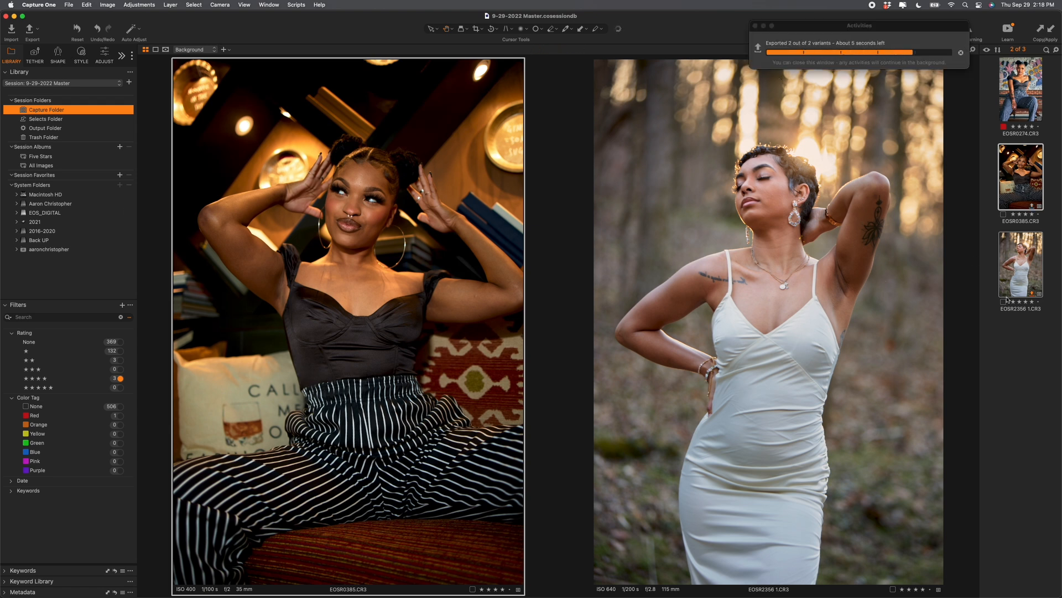
# Clear the image selection and browse the three-star images in the Selects Folder
pyautogui.click(1030, 361)
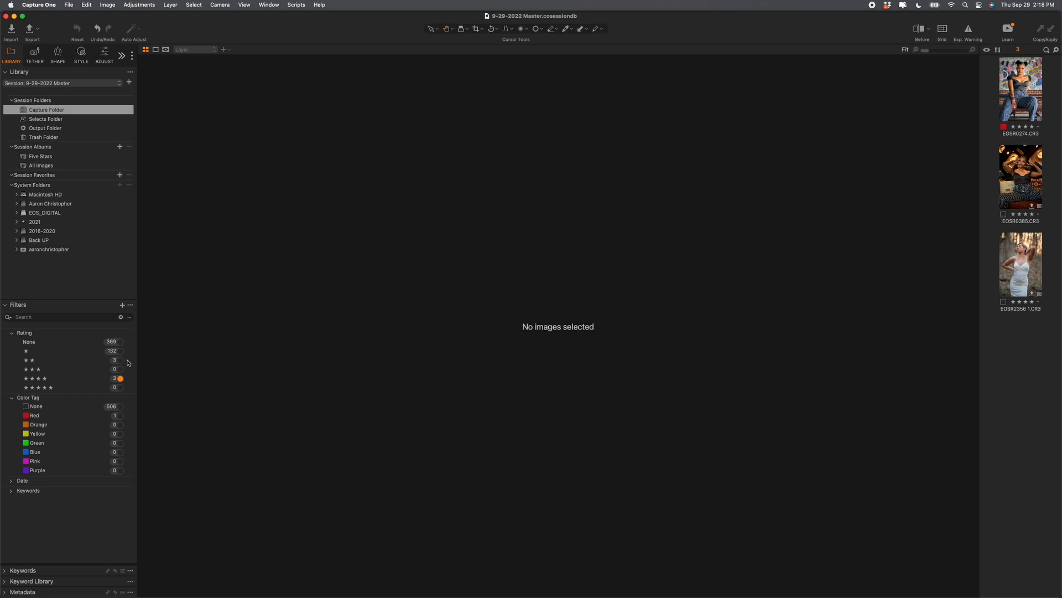
pyautogui.click(45, 119)
pyautogui.scroll(-4, 1029, 332)
# View portraits EOSR0617.CR3, EOSR0600.CR3 and EOSR0620.CR3, and compare the last one with its original
pyautogui.click(1025, 371)
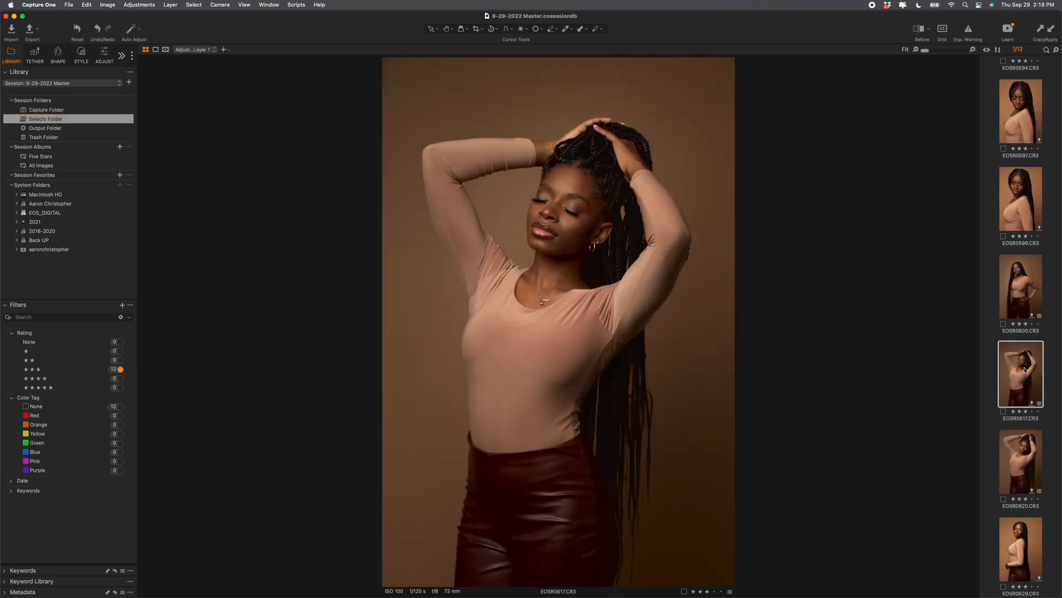
pyautogui.click(1022, 289)
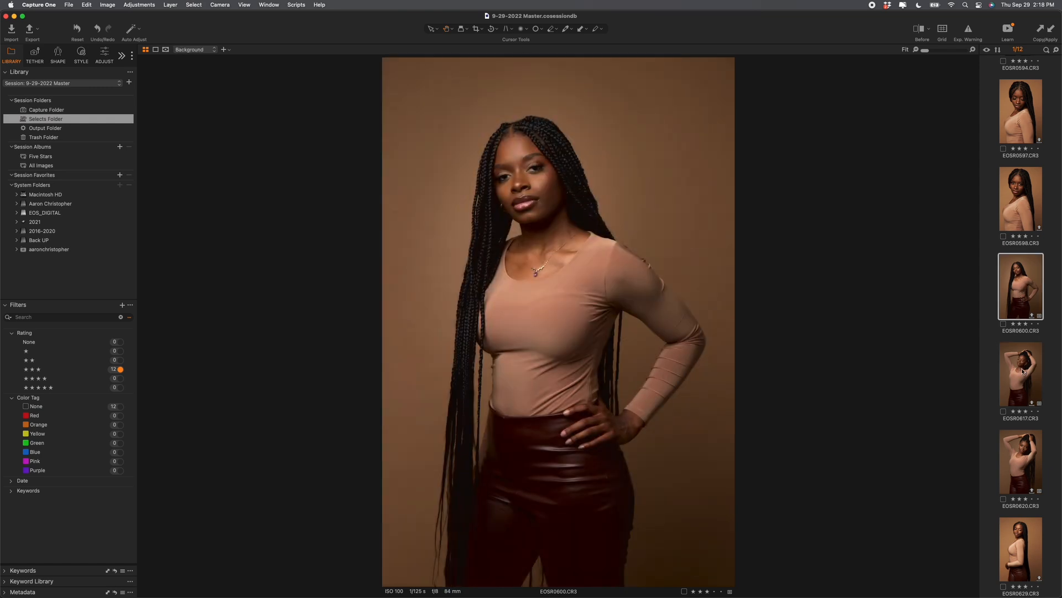
pyautogui.click(1023, 371)
pyautogui.click(1022, 452)
pyautogui.press('y')
pyautogui.press('y')
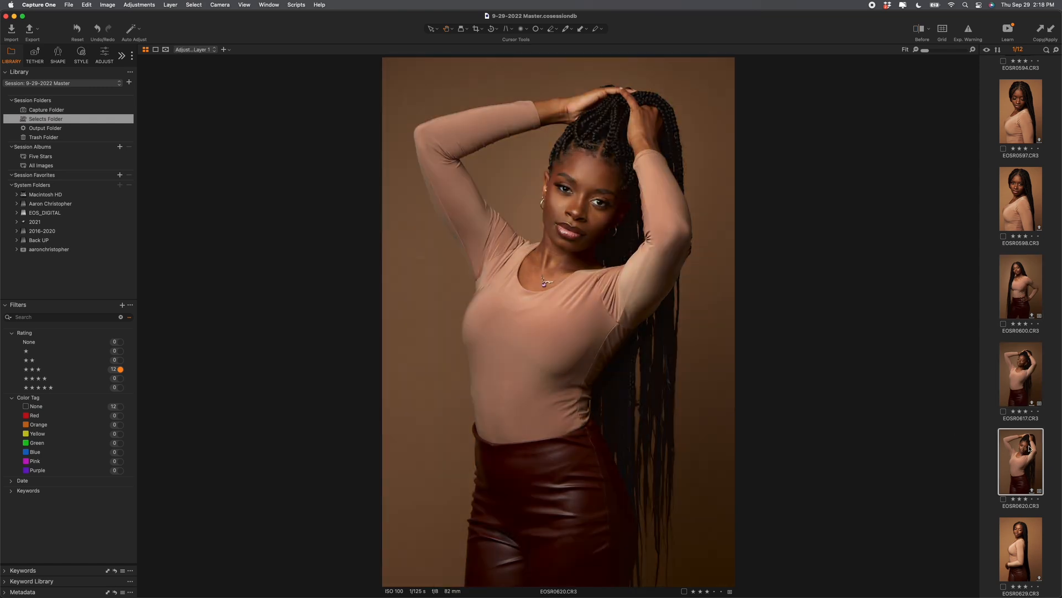
# Export EOSR0620.CR3 with the JPEG - Full size, highest quality recipe into the retouch subfolder
pyautogui.rightClick(1030, 457)
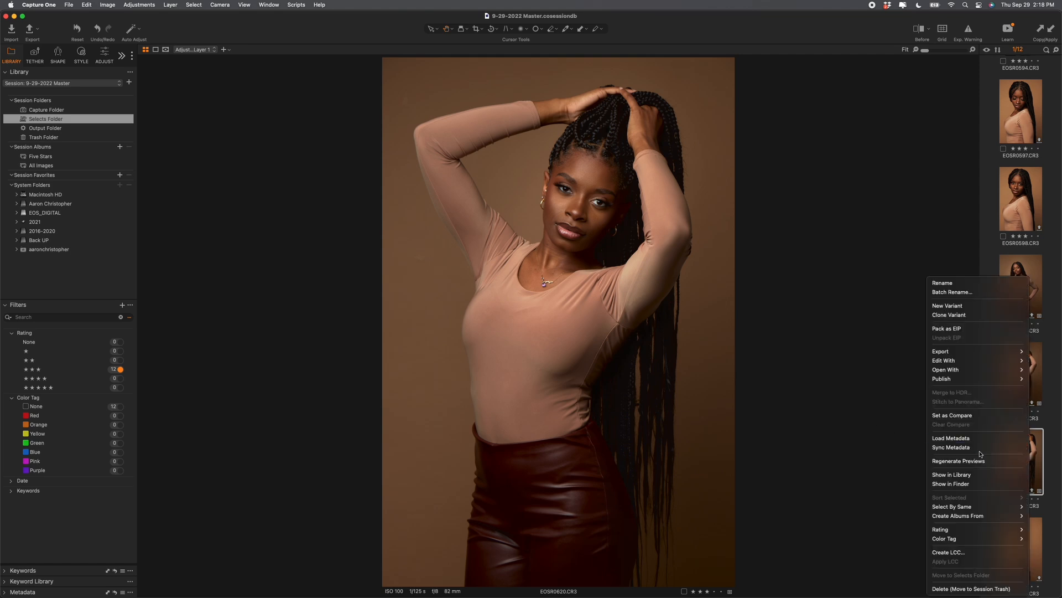
pyautogui.click(1050, 449)
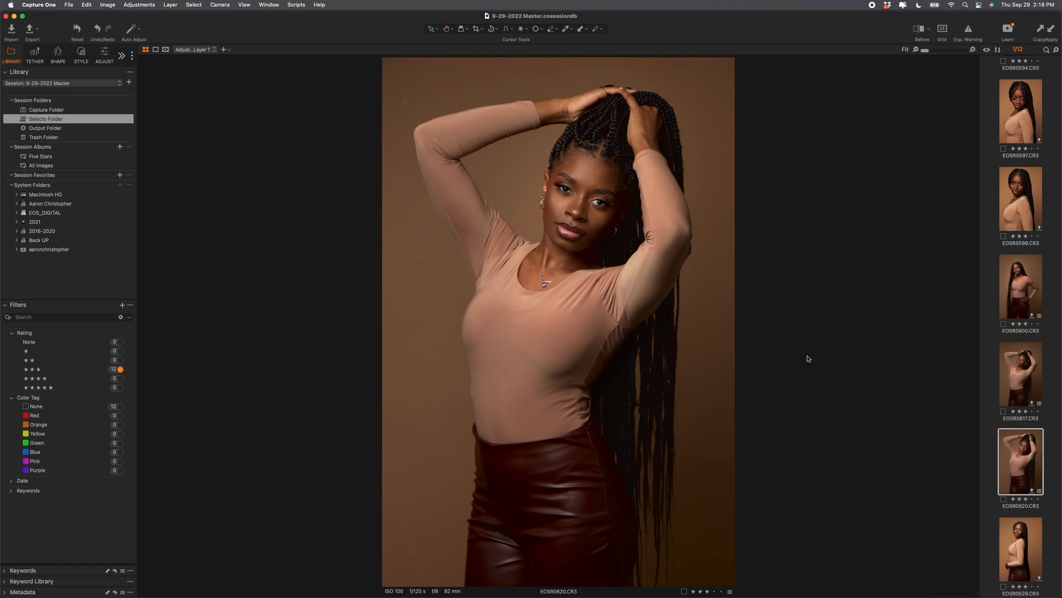
pyautogui.click(29, 28)
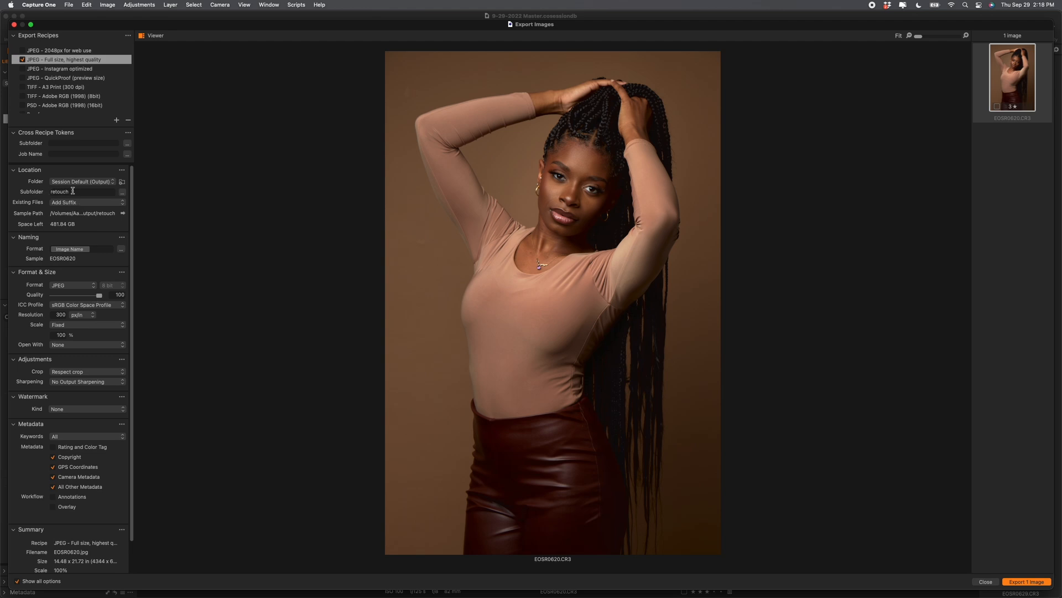
pyautogui.click(1025, 582)
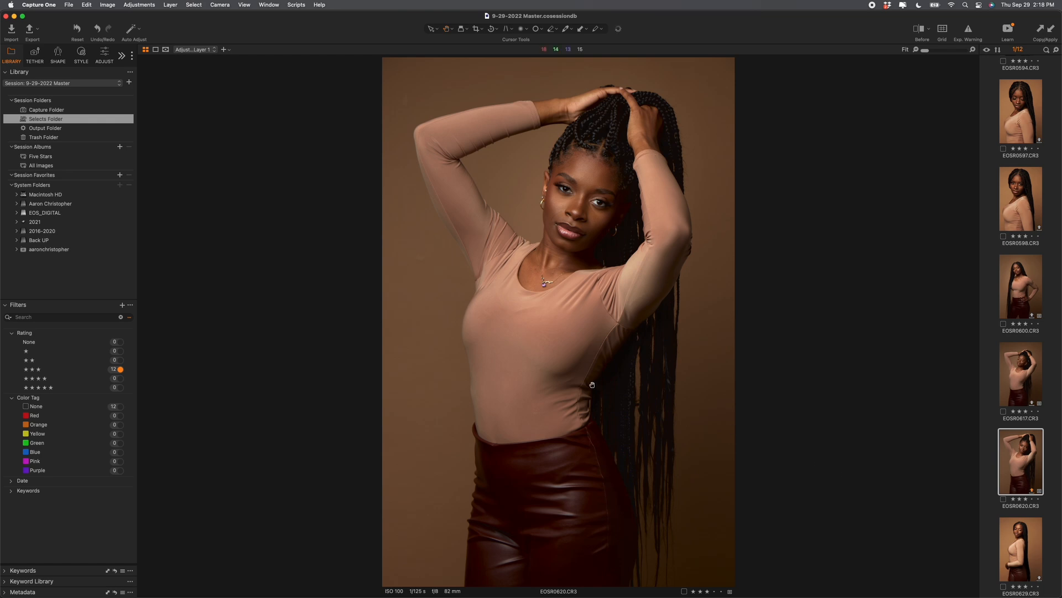
# Switch to the 9-29-2022 Master window in Finder and open the retouch folder inside Output
pyautogui.hotkey('ctrl', 'Up')
pyautogui.click(293, 150)
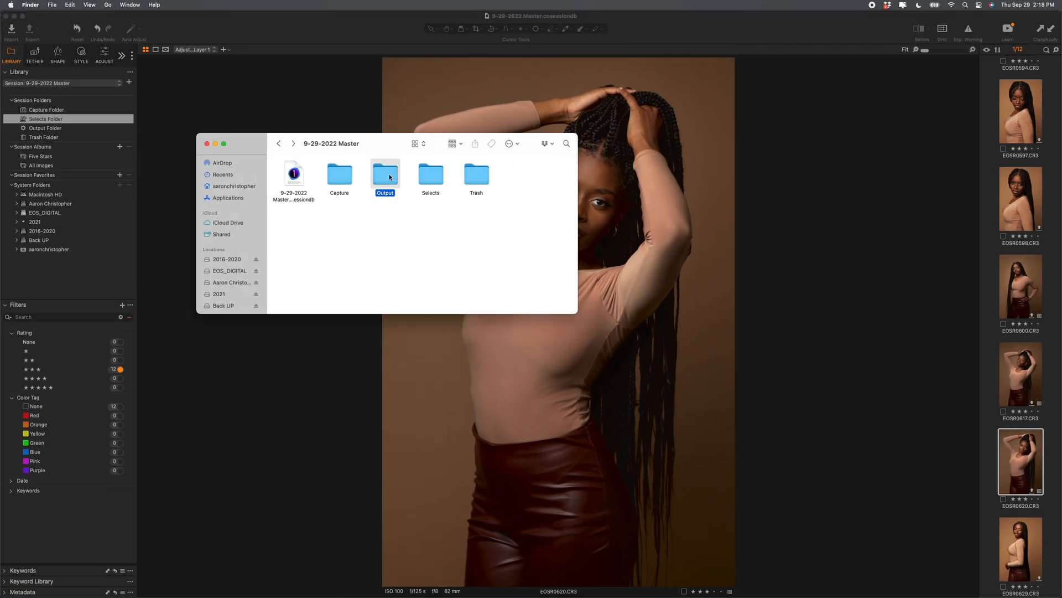
pyautogui.doubleClick(386, 175)
pyautogui.doubleClick(347, 179)
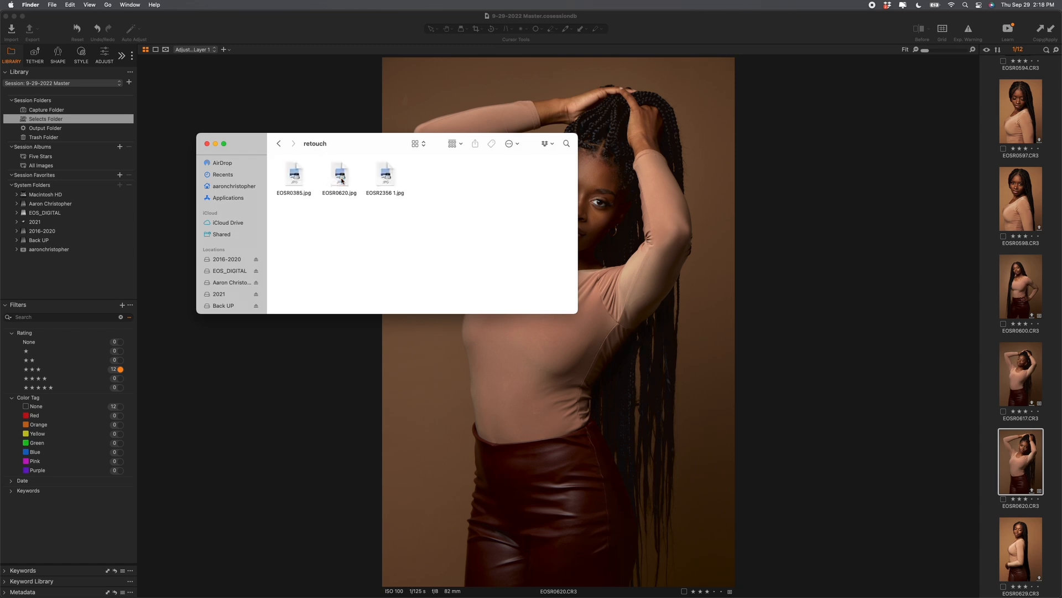